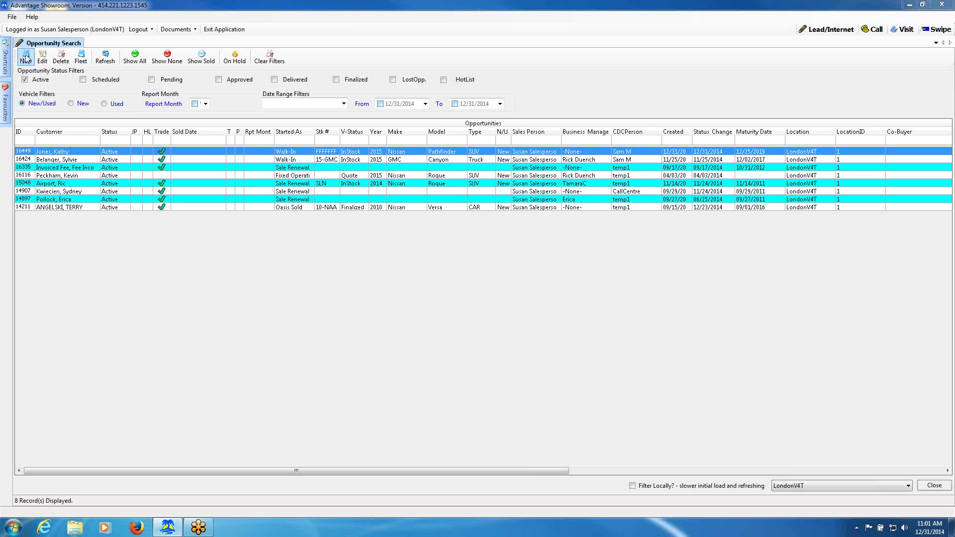
Start a driver's licence swipe from the Swipe button at the top right.
click(933, 30)
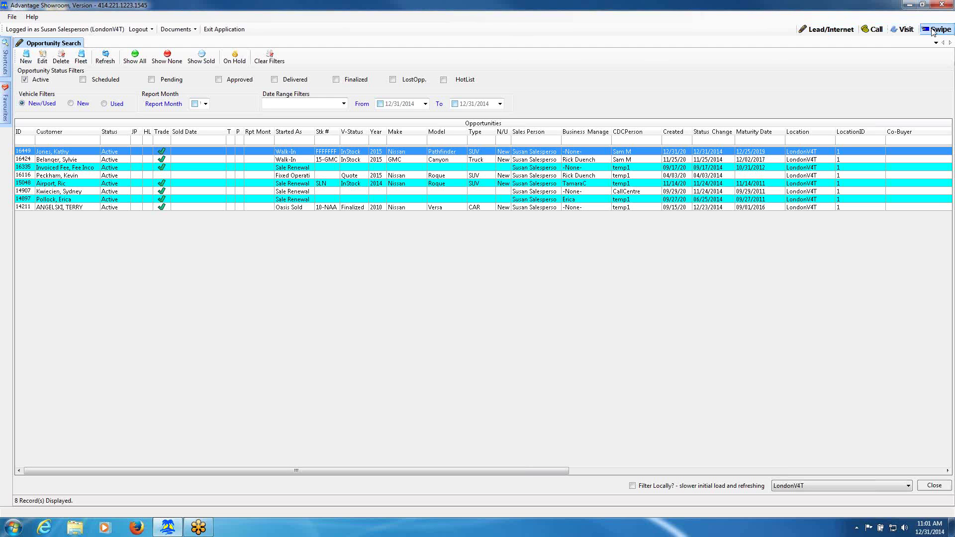
click(935, 31)
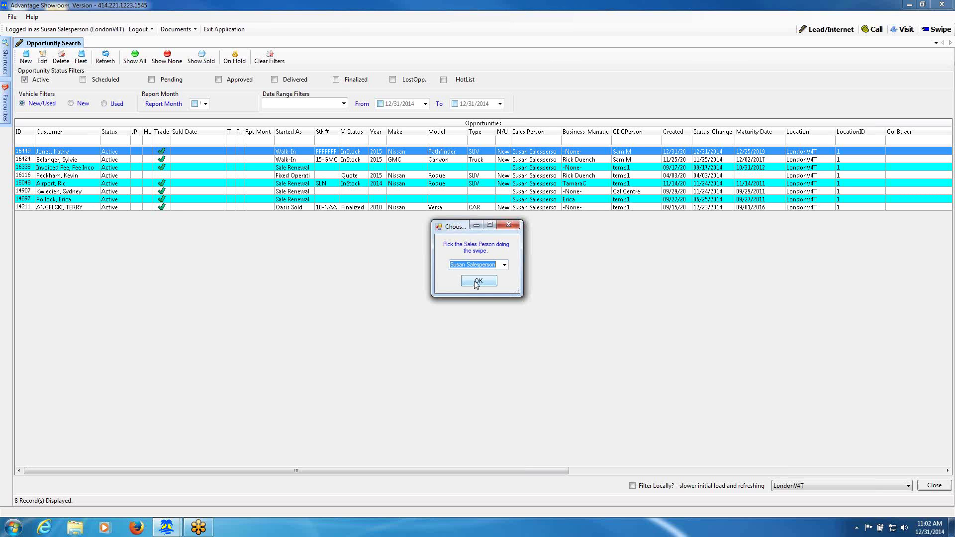
Keep the current salesperson, confirm it, and skip the licence swipe to reach Customer Search.
click(504, 265)
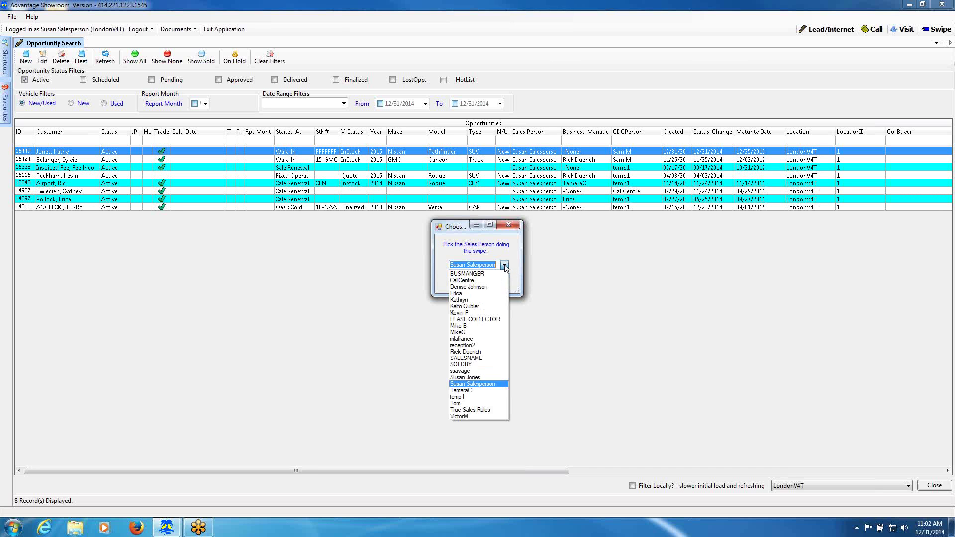
click(503, 385)
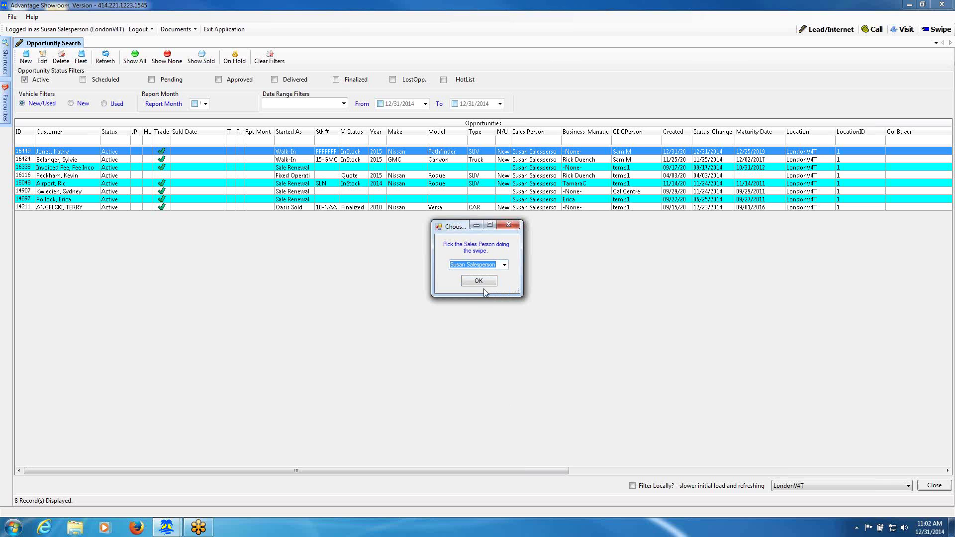
click(479, 282)
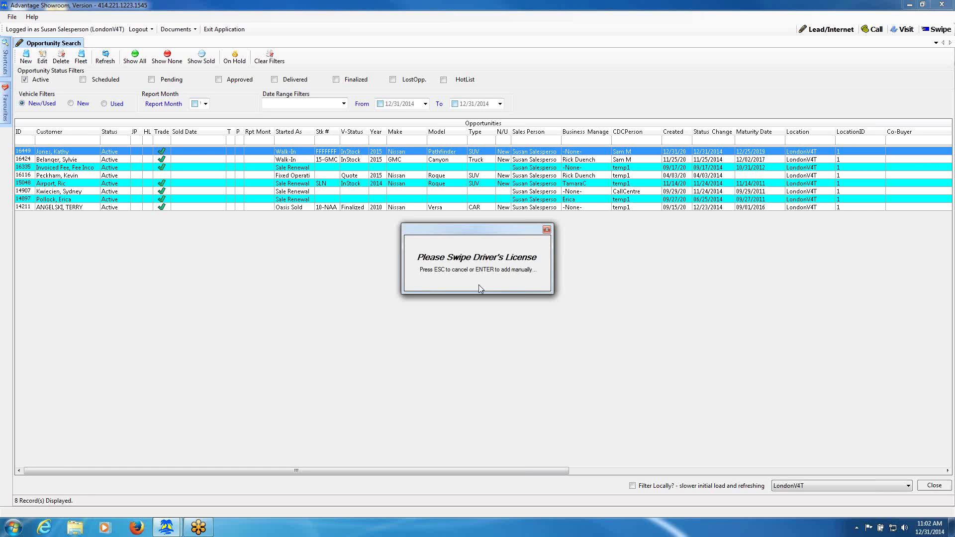
key(Return)
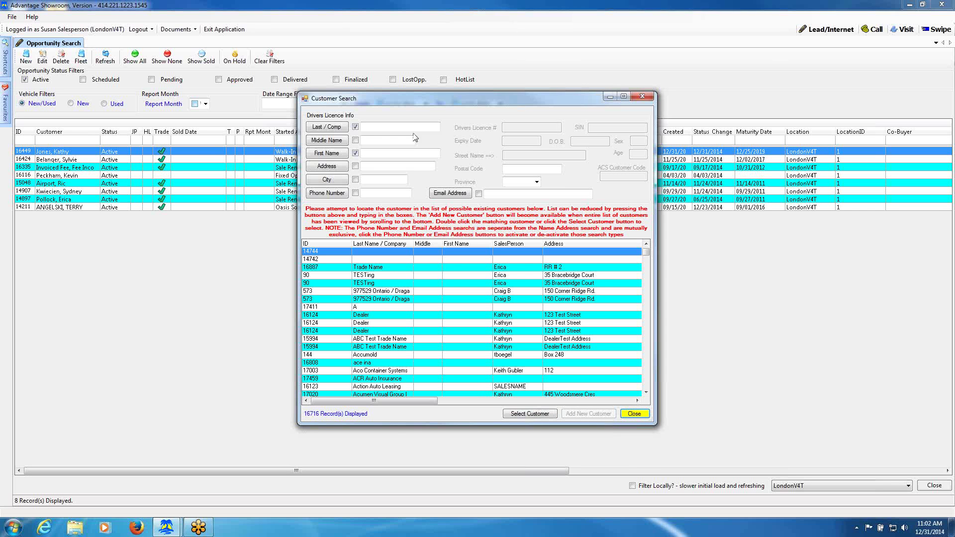
Filter Customer Search by the buyer's last name and first-name prefix, reviewing the 2 matches.
click(388, 128)
text(jones)
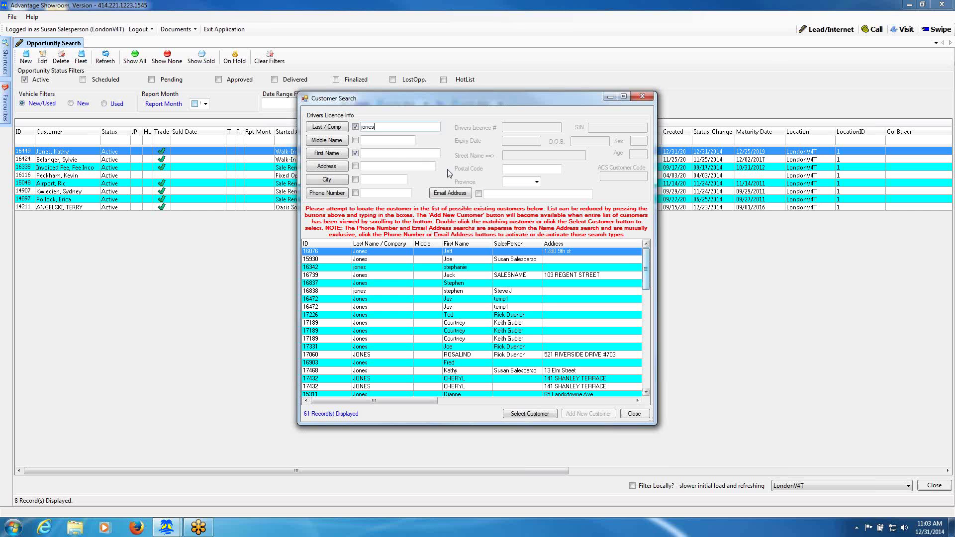
click(392, 154)
text(J)
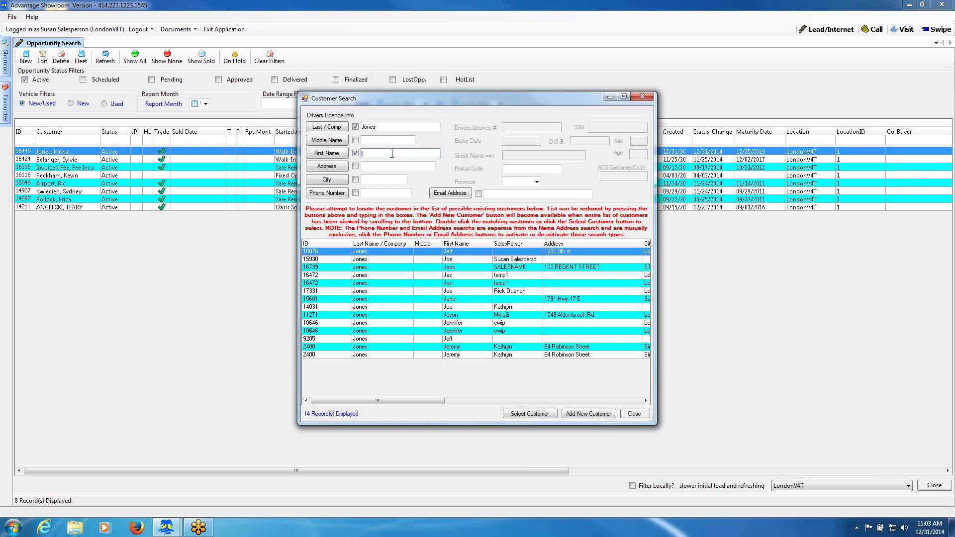
text(en)
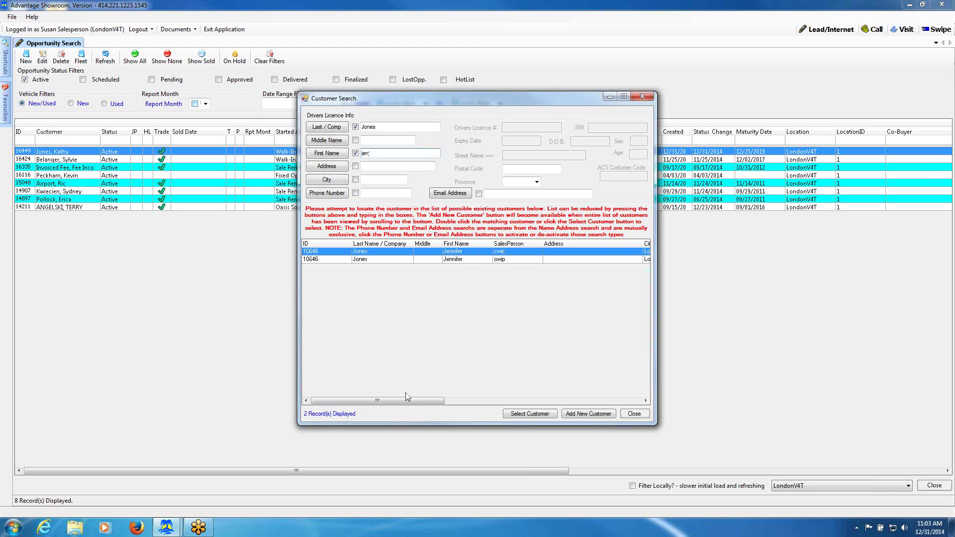
drag(408, 399, 492, 404)
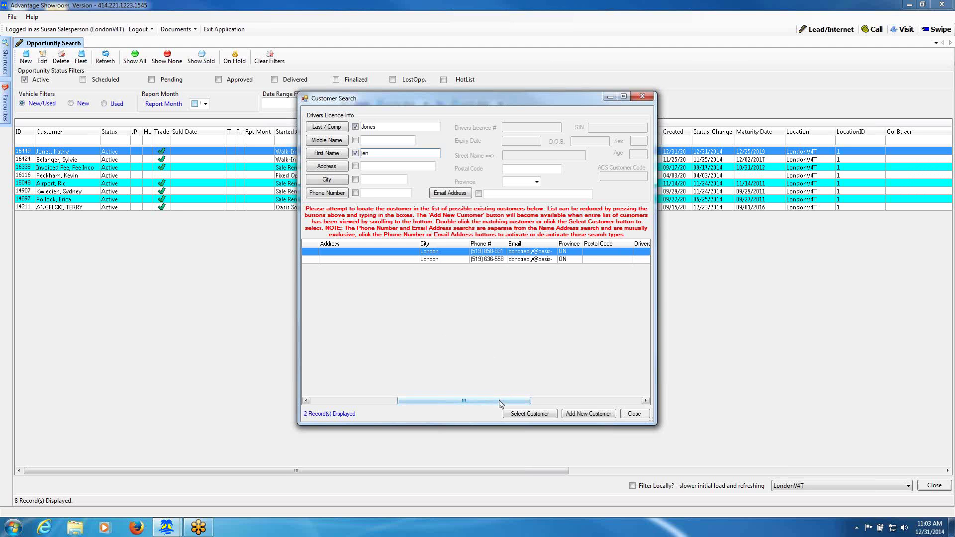
mouse_move(500, 404)
mouse_down()
mouse_move(621, 401)
mouse_move(484, 405)
mouse_up()
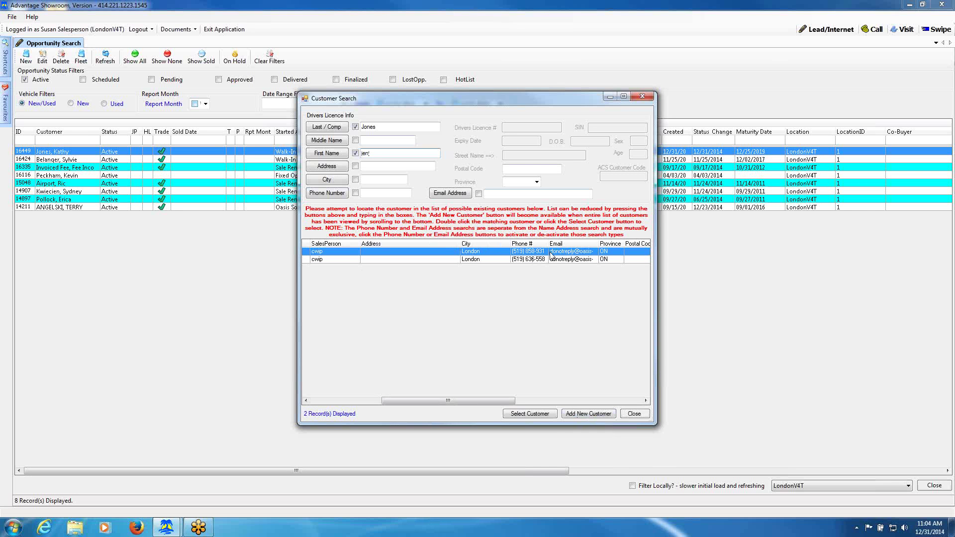
click(591, 416)
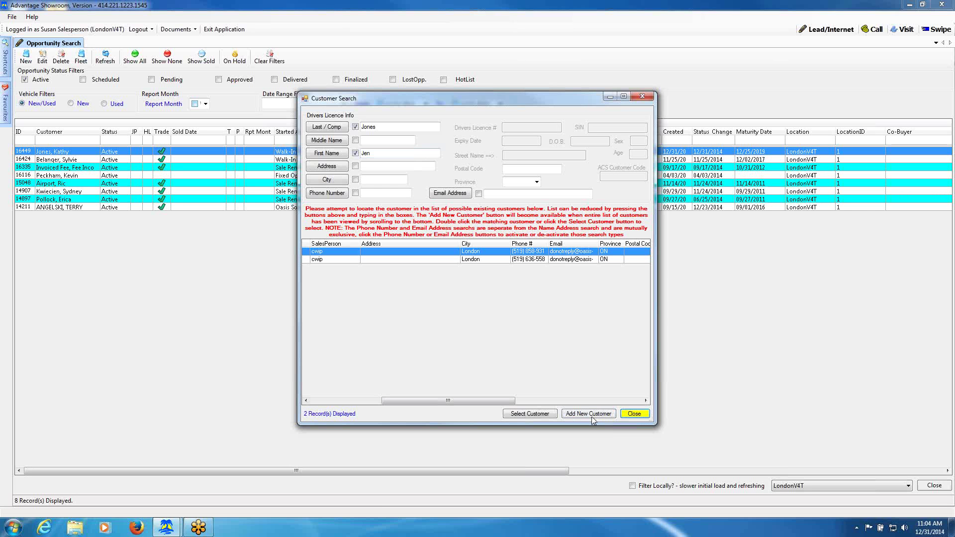
Add a new customer, completing the first, middle and last names, and save the record.
click(592, 417)
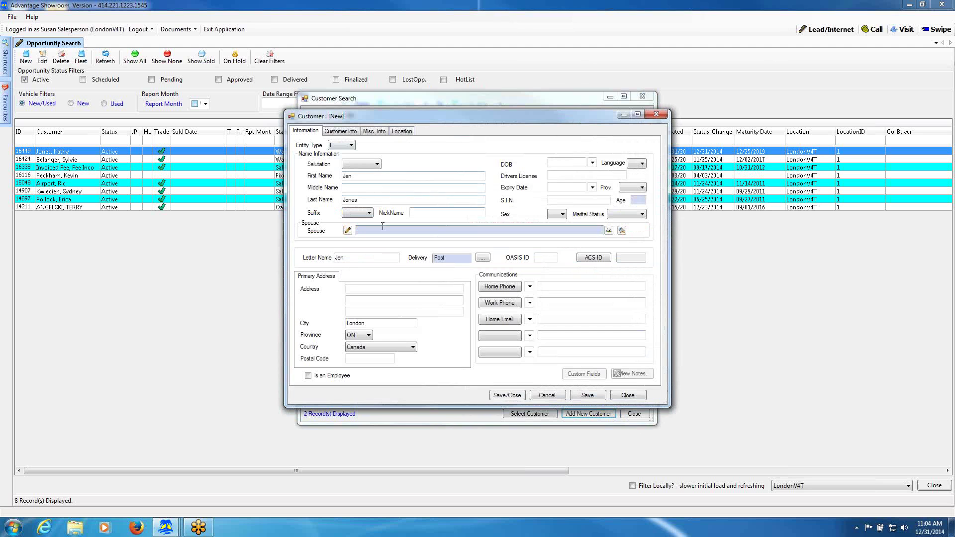
click(363, 177)
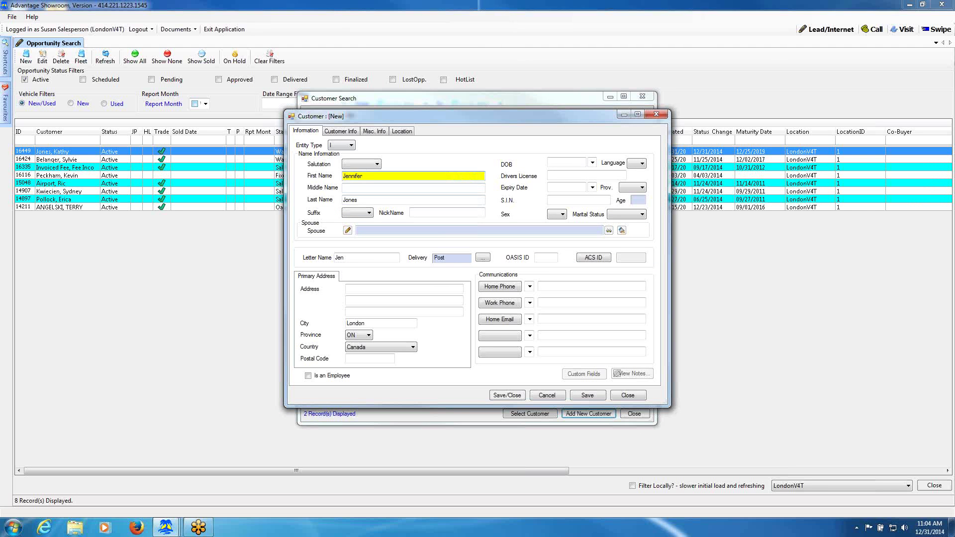
click(365, 189)
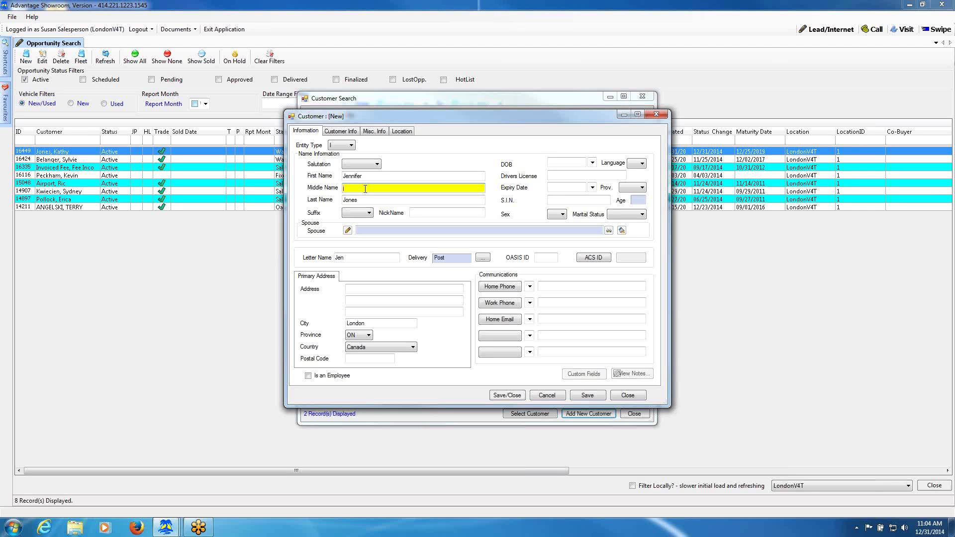
text(I)
text(ns)
key(Tab)
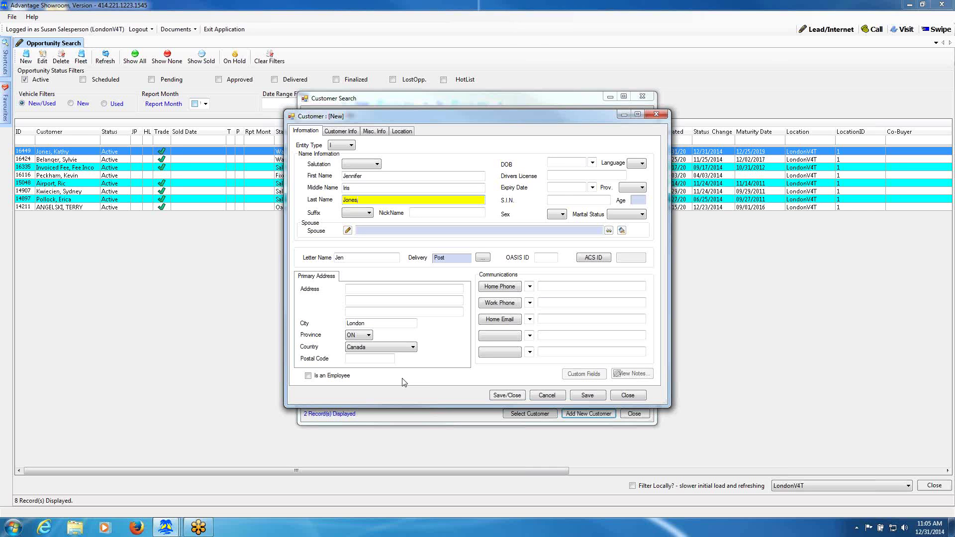
click(505, 395)
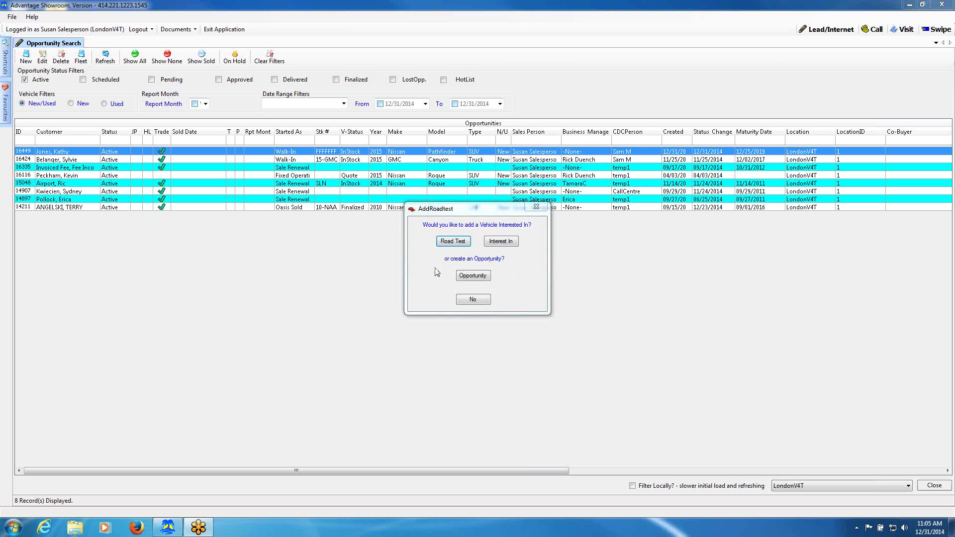
Choose Opportunity instead of a road test, opening a Walk-In opportunity for the customer.
click(473, 276)
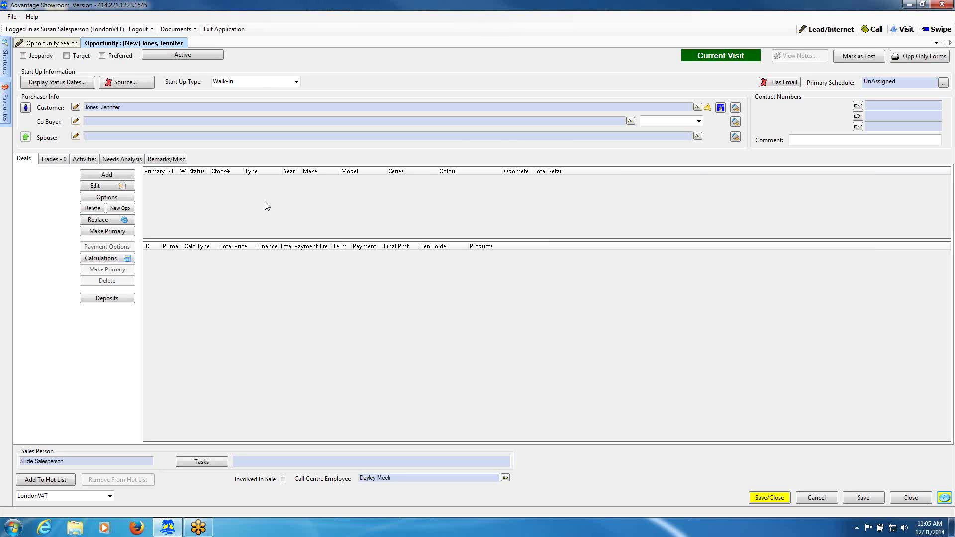
Choose Add From Stock/Quote on the Deals tab to browse the 990 inventory vehicles.
click(112, 179)
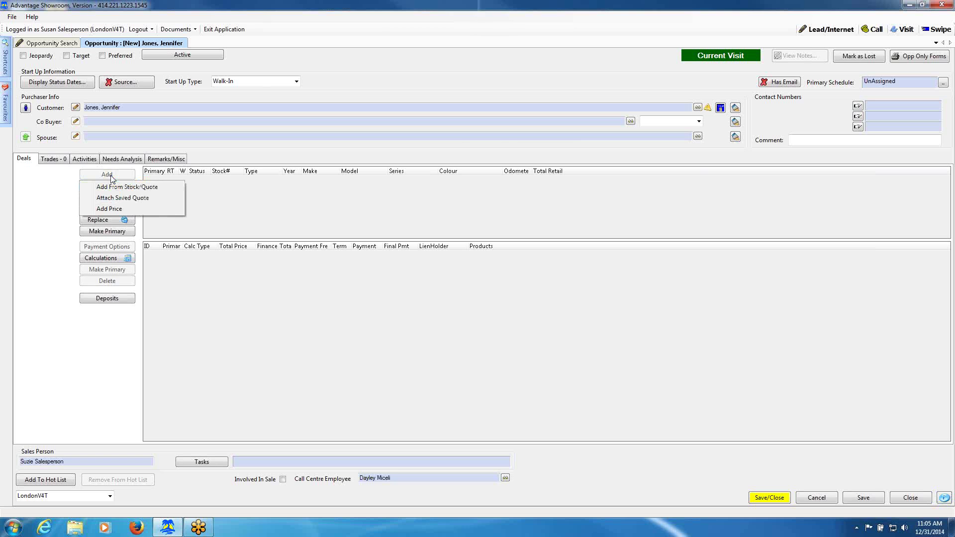
click(154, 191)
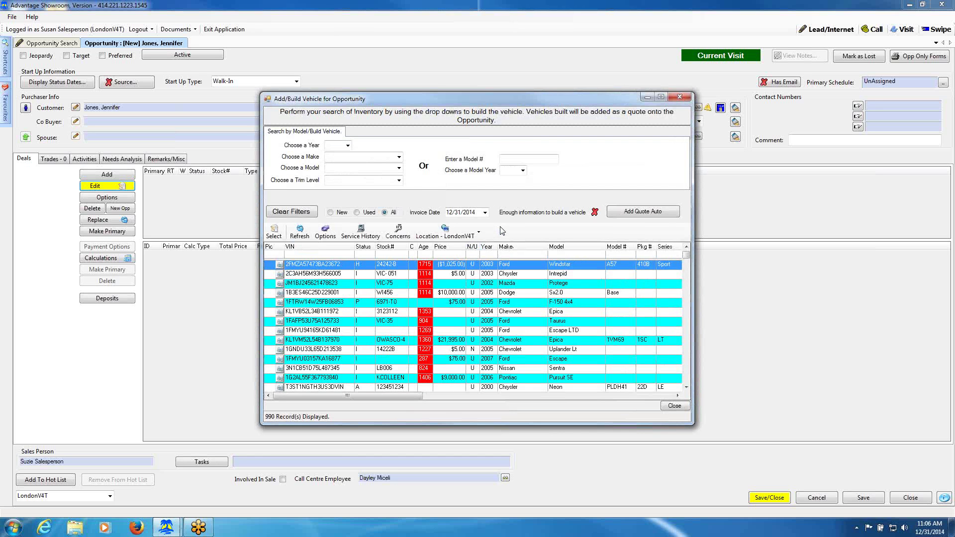
Filter the inventory list to 2015 Nissan vehicles.
click(348, 145)
scroll(338, 199, up, 3)
click(332, 153)
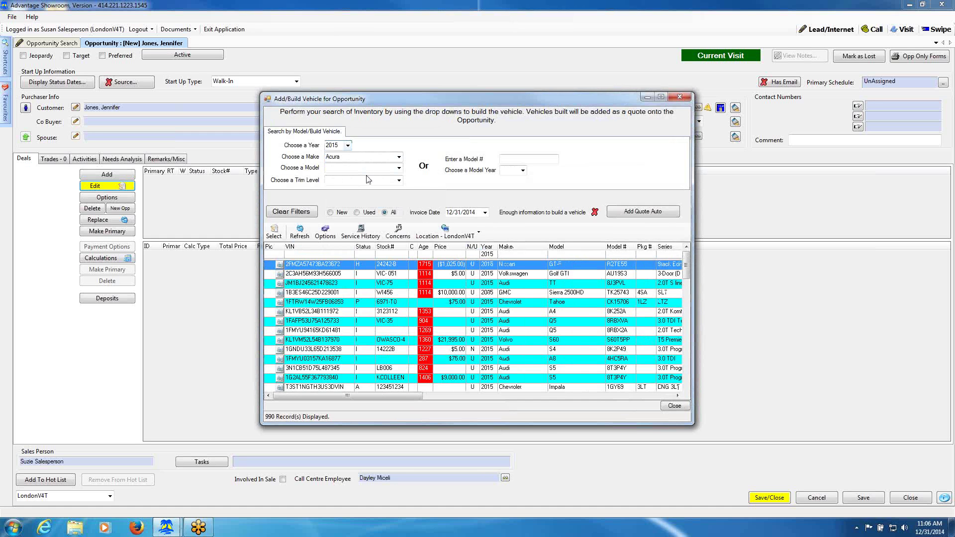
click(398, 158)
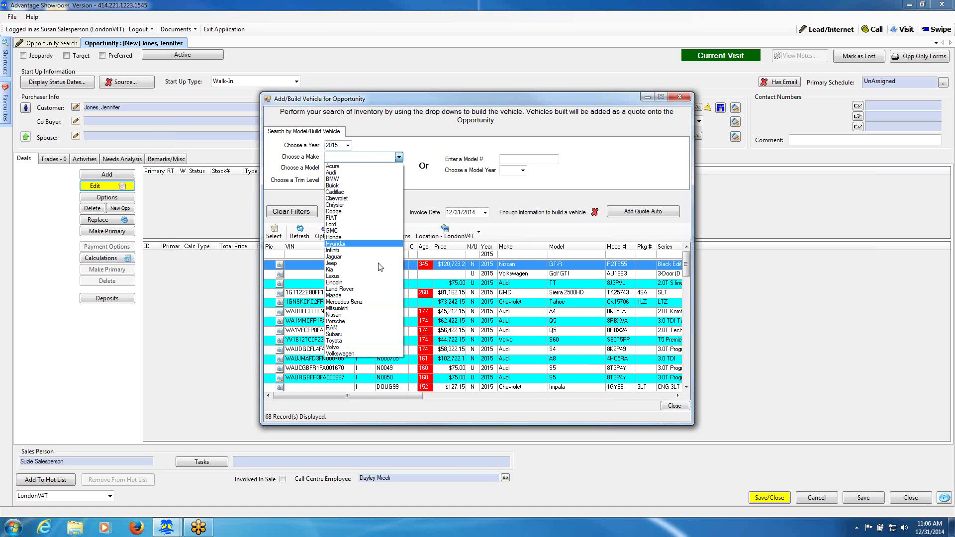
click(379, 315)
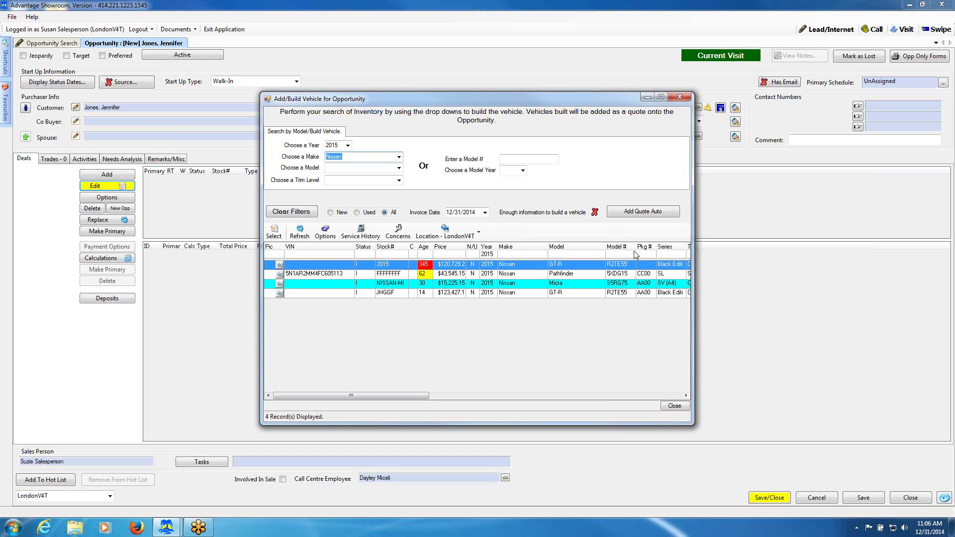
Pick the 2015 Nissan Pathfinder SL SUV ($43,545.15 retail) and add it to the deal.
click(389, 254)
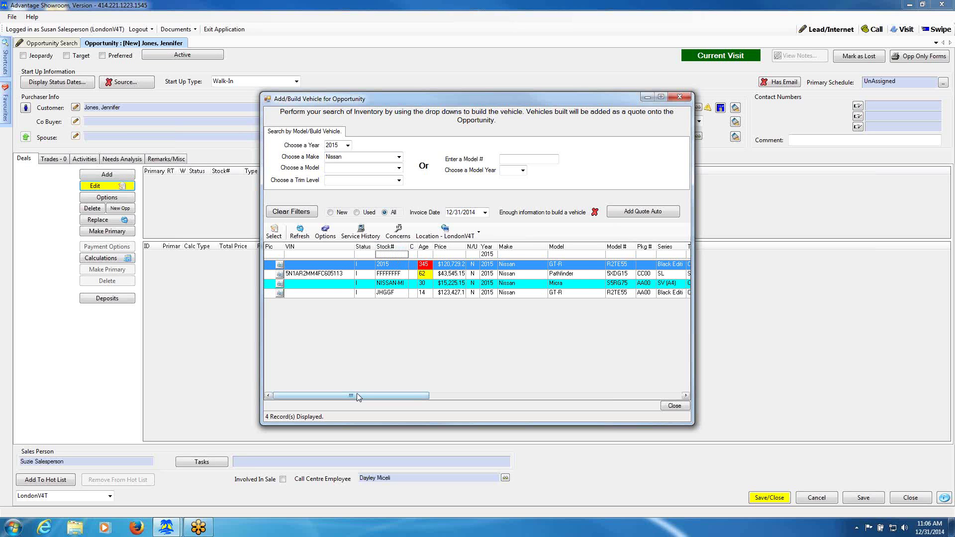
drag(357, 394, 586, 398)
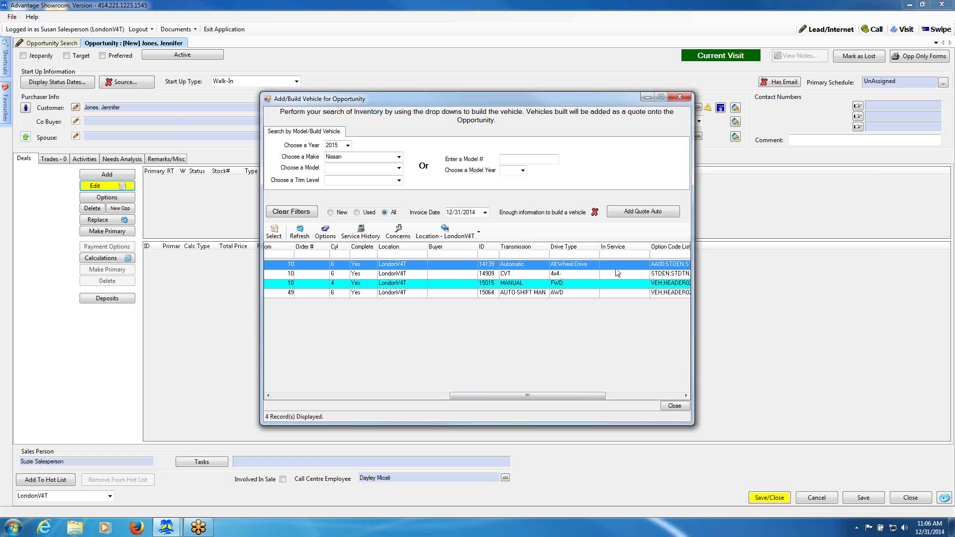
drag(584, 396, 630, 399)
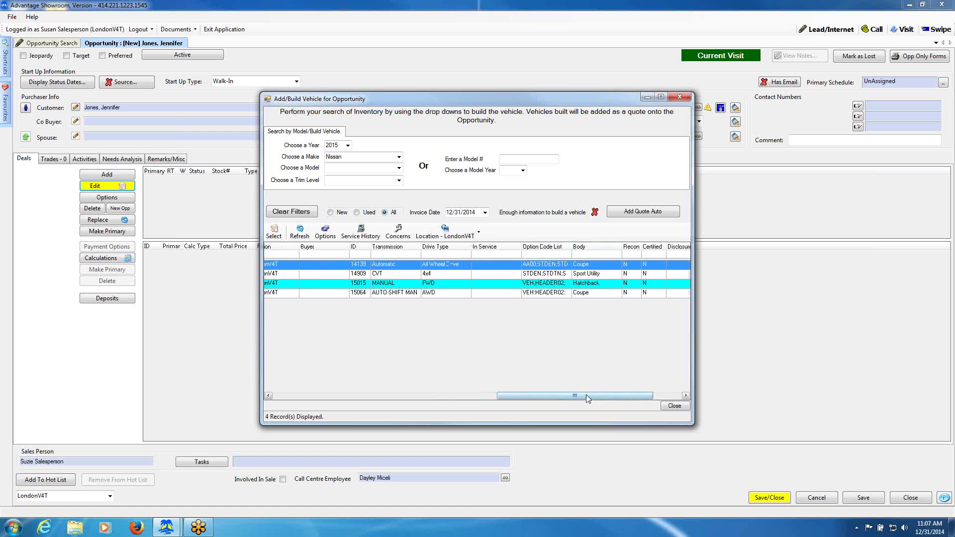
drag(586, 395, 359, 395)
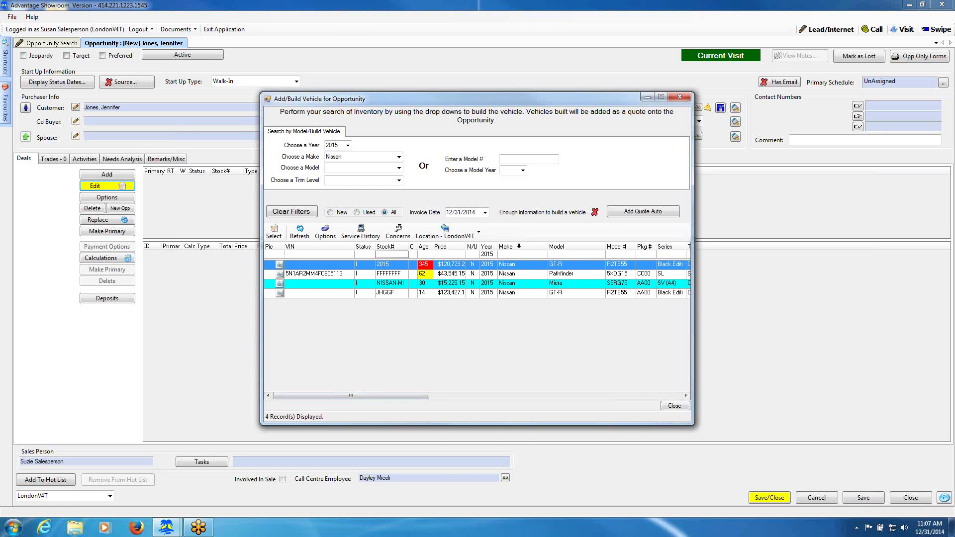
click(511, 275)
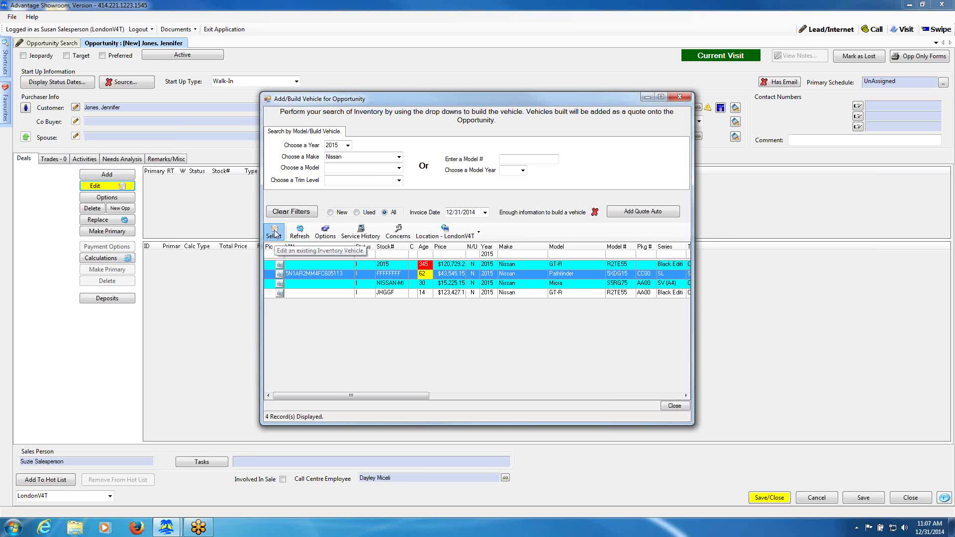
click(275, 234)
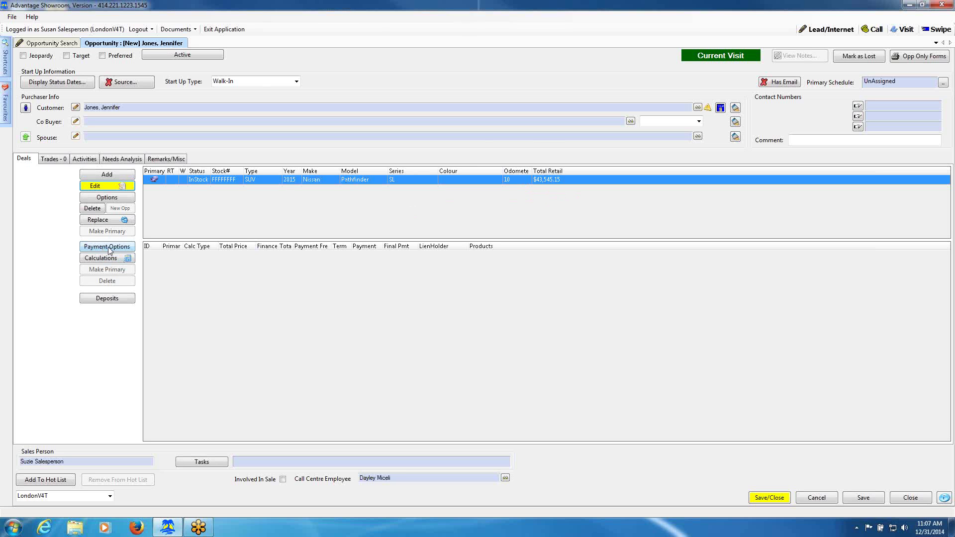
Open Payment Options for the Pathfinder and load the Nissan New Payment Options settings (row 12).
click(109, 247)
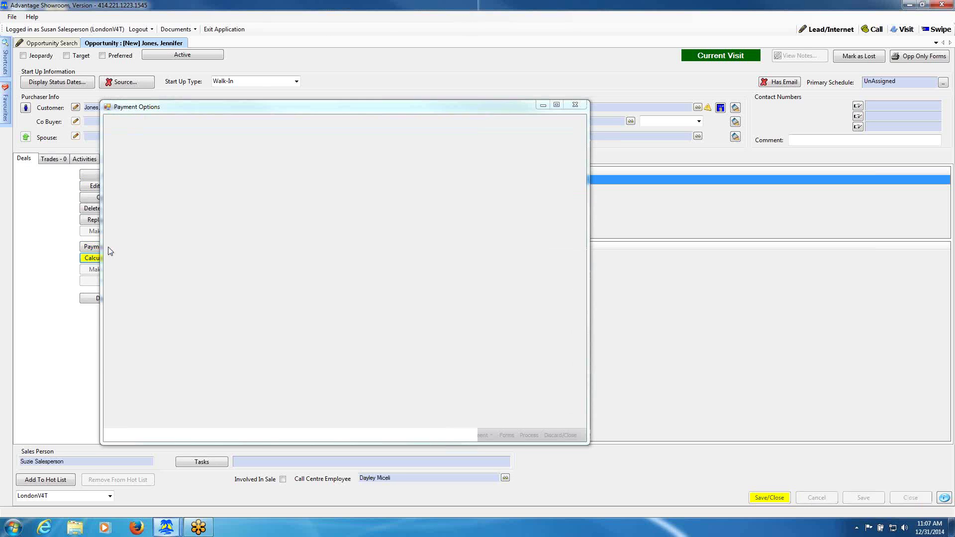
click(352, 195)
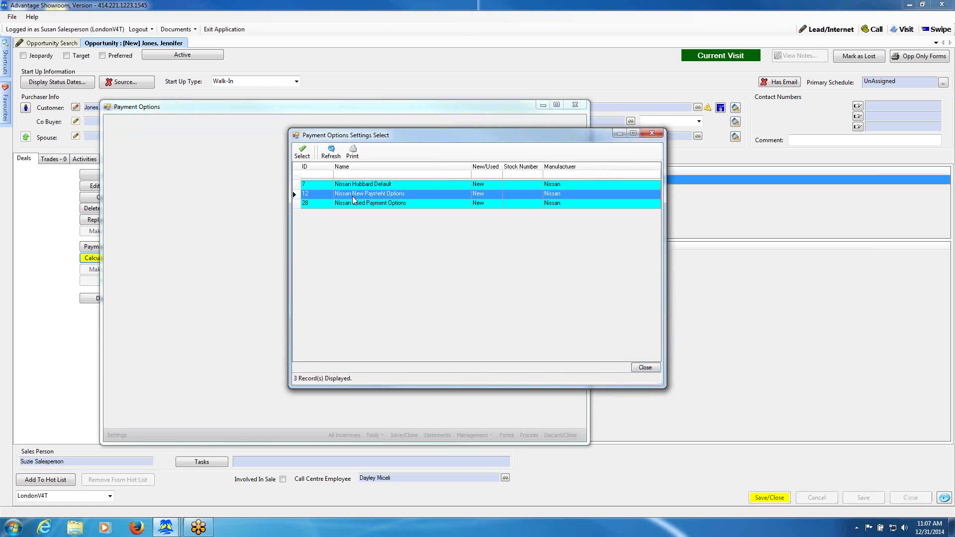
click(305, 154)
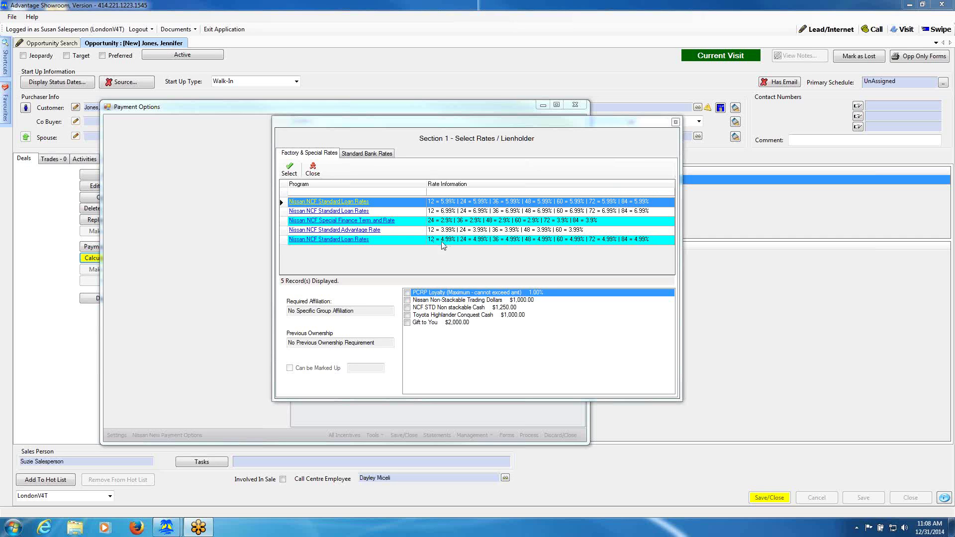
Set Loan 1 to Nissan NCF Special Finance Term and Rate (2.90/2.90/3.90% for 48/60/72 months).
click(331, 222)
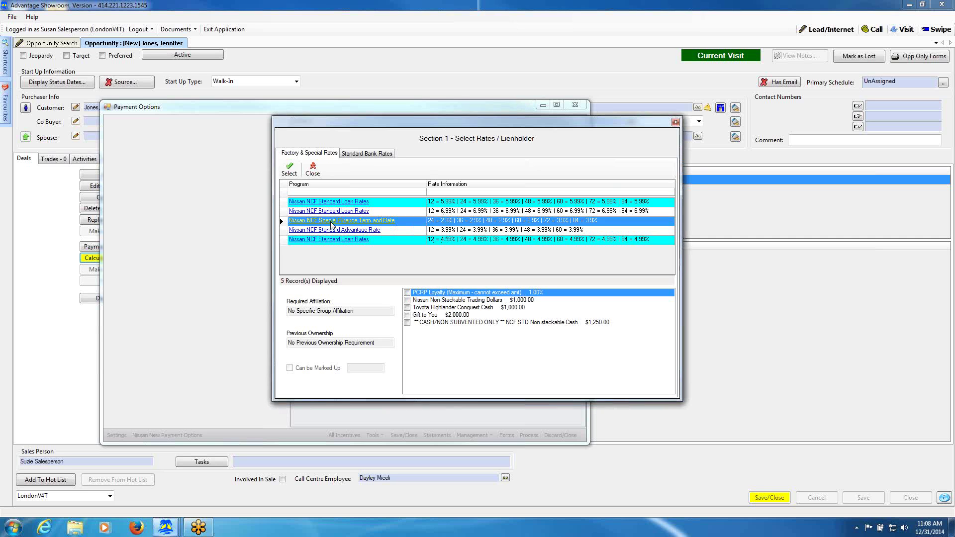
mouse_move(332, 224)
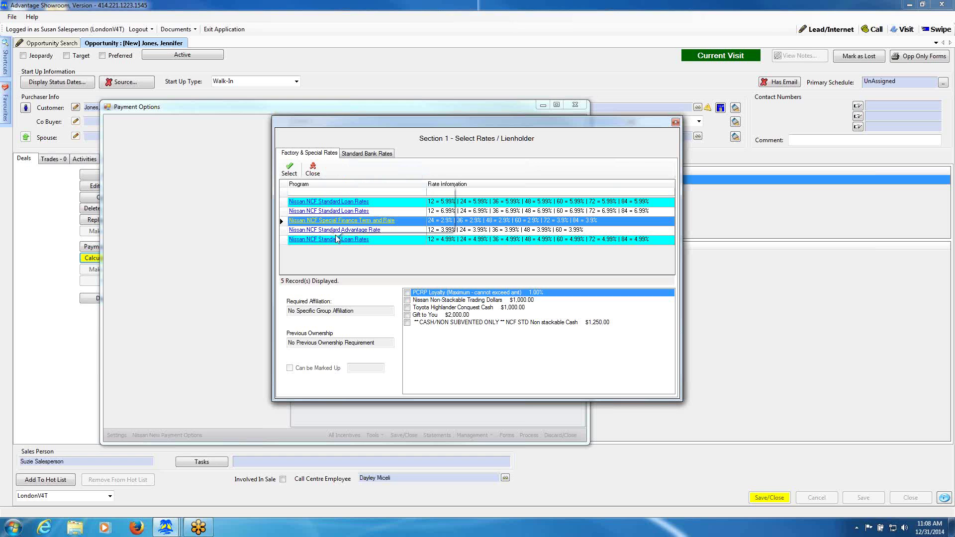
click(333, 240)
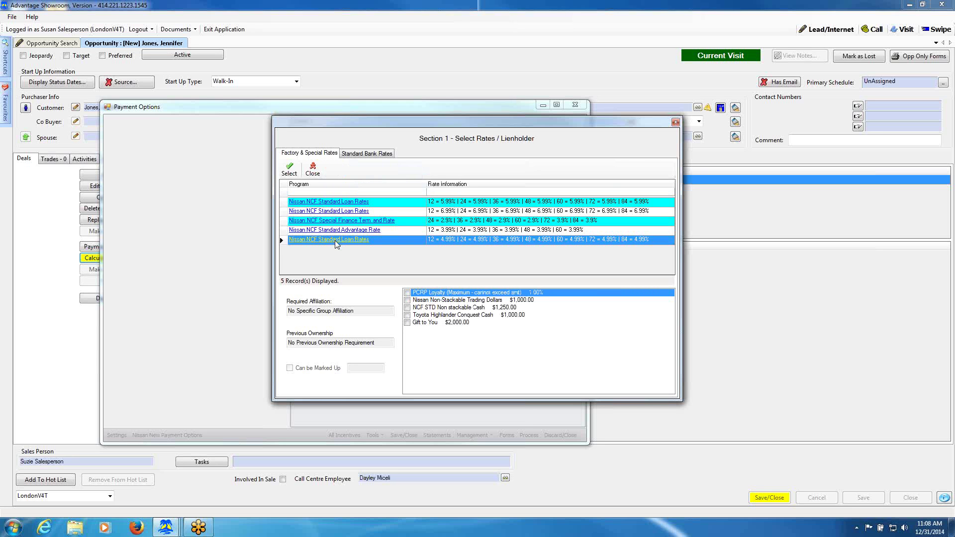
mouse_move(335, 243)
click(338, 221)
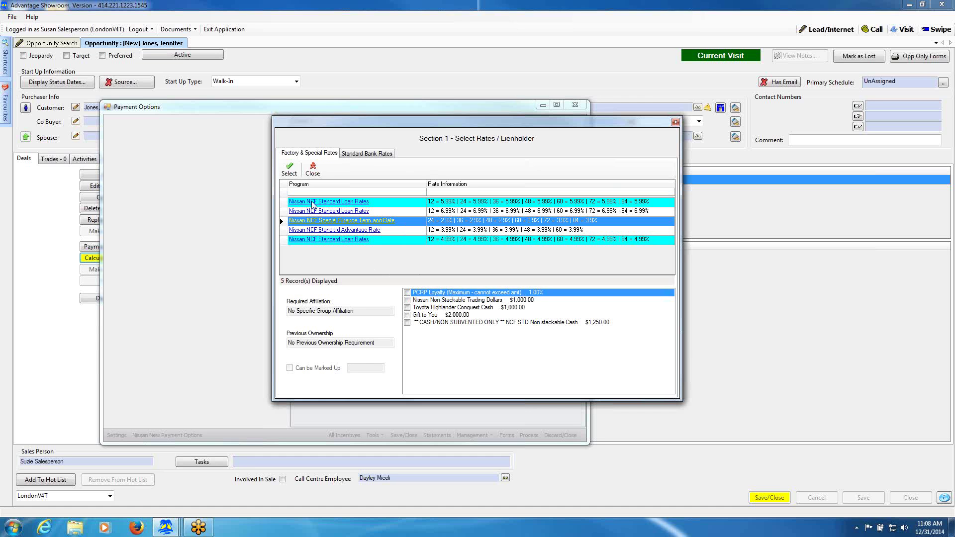
click(289, 170)
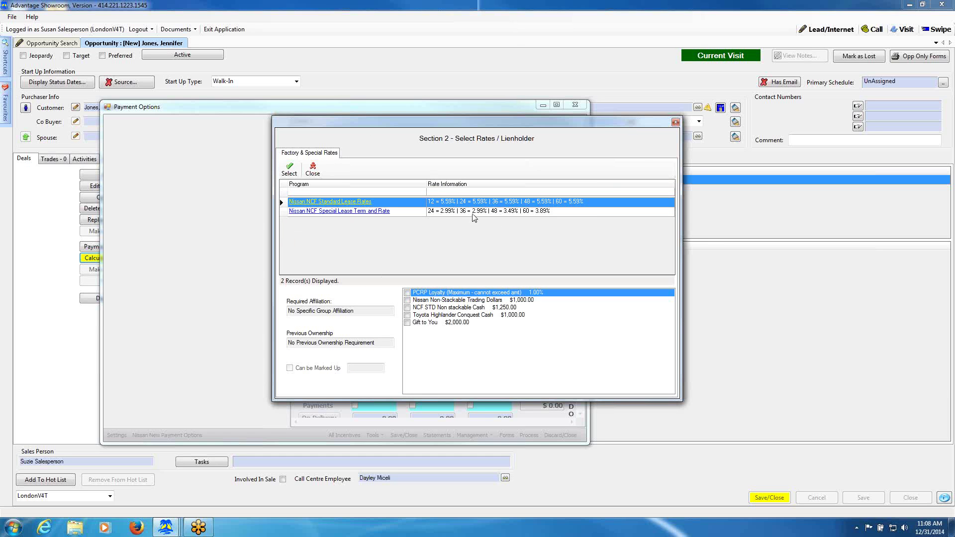
Set Lease 2 to Nissan NCF Special Lease Term and Rate (2.99/2.99/3.49% for 24/36/48 months).
click(342, 213)
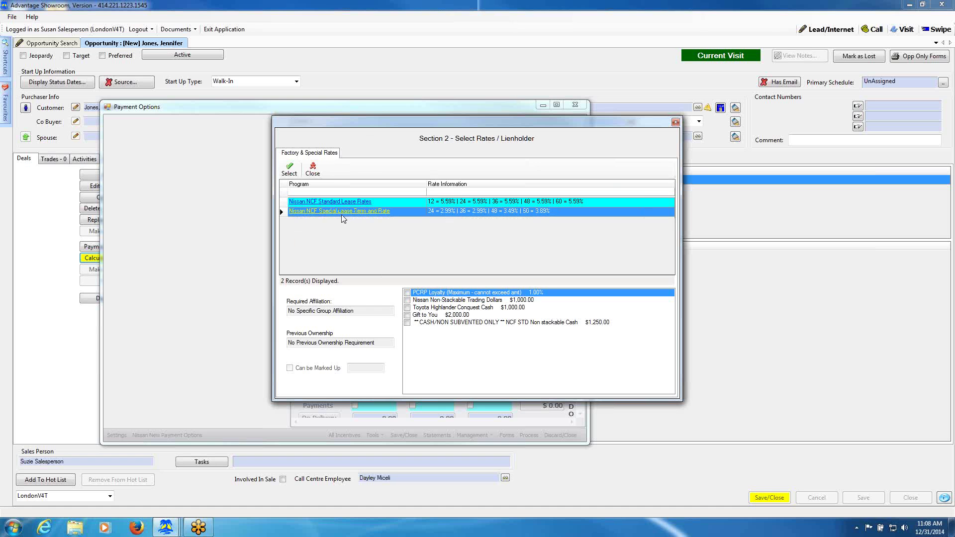
click(287, 170)
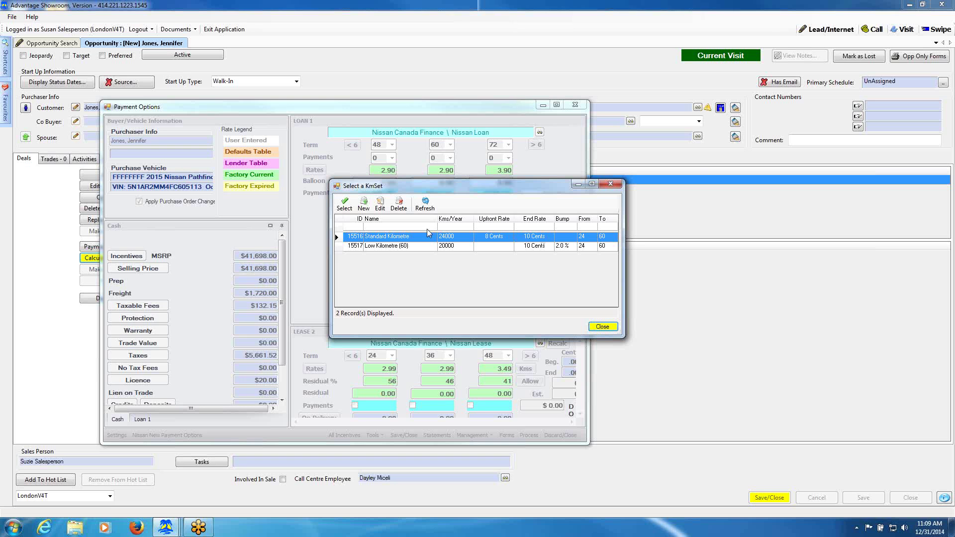
Apply the Standard Kilometre set of 24,000 km per year to Lease 2.
click(346, 207)
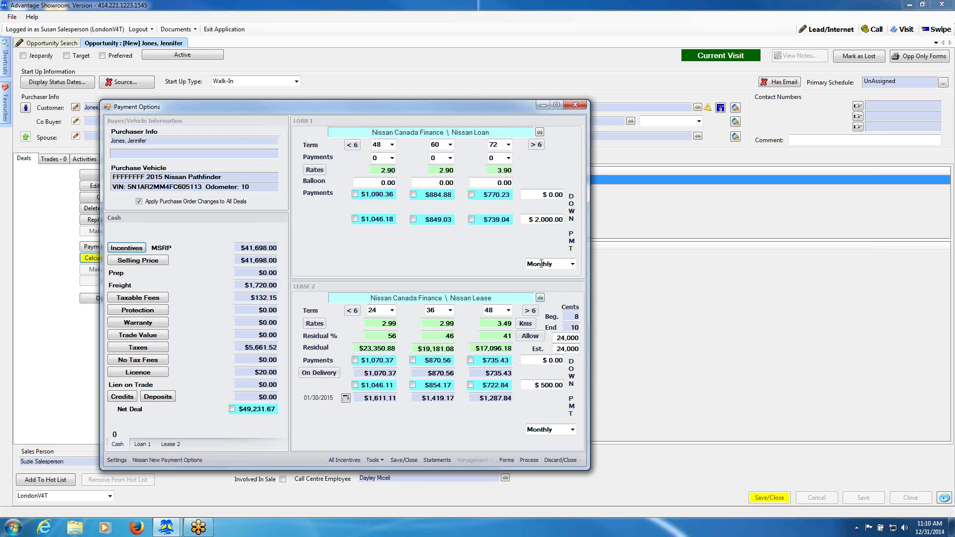
Enter a 2.49 rate for the 60-month loan, then change it back to 2.9.
mouse_move(492, 171)
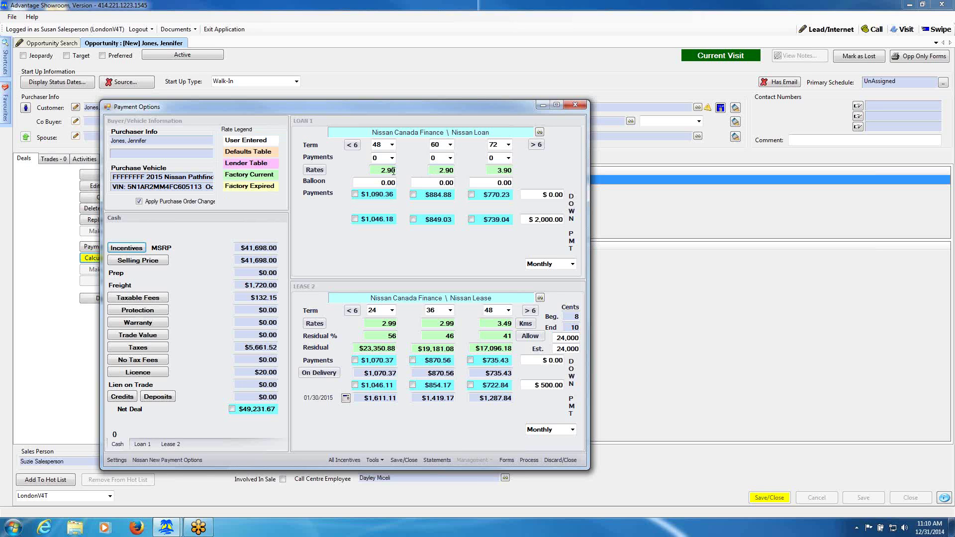
click(441, 170)
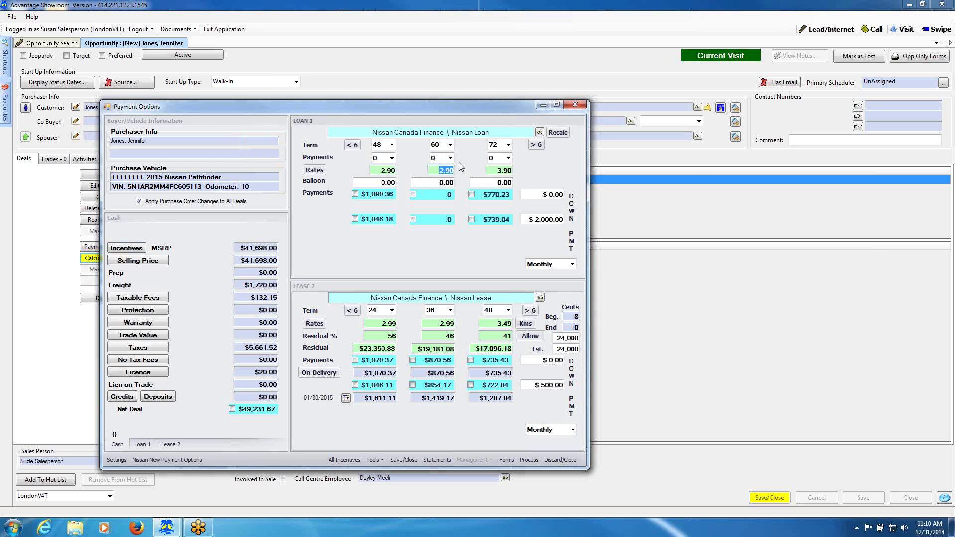
text(2.49)
key(Tab)
mouse_move(437, 171)
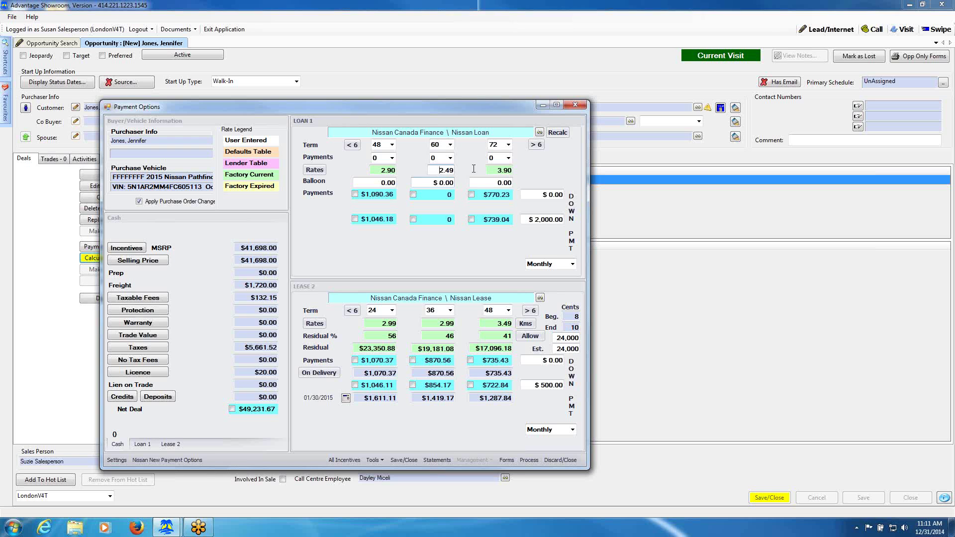
text(2.)
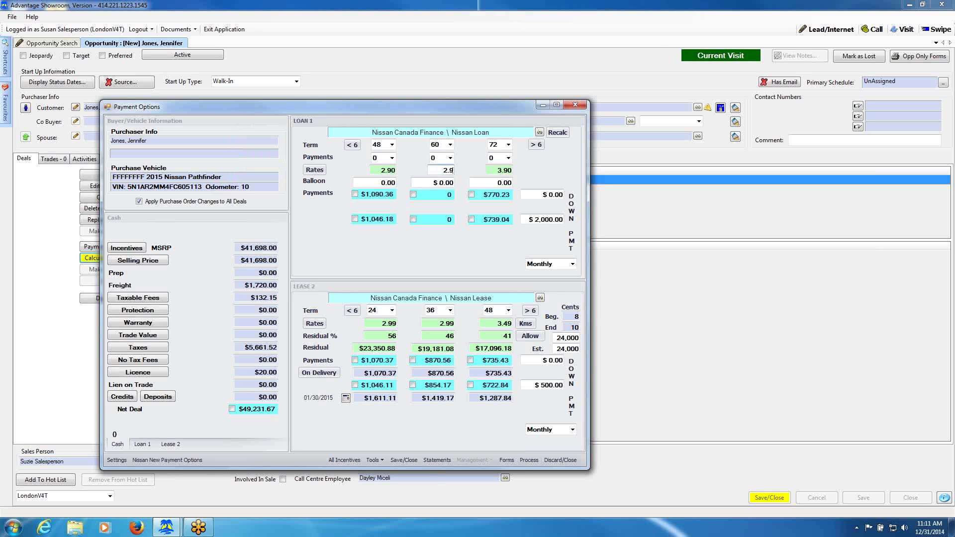
text(9)
click(435, 183)
mouse_move(441, 169)
Change Loan 1 payments from Monthly to Bi-Weekly and list all available incentives.
click(574, 264)
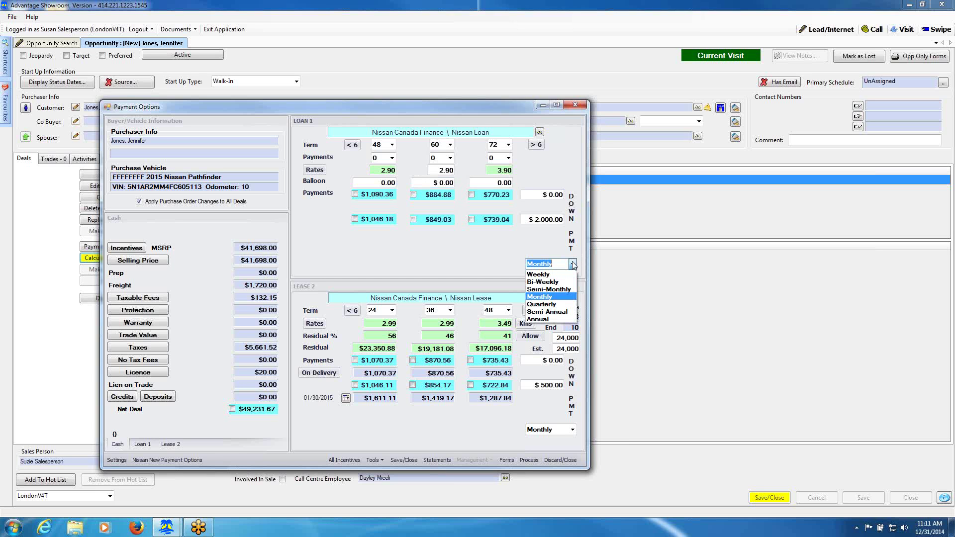
click(573, 283)
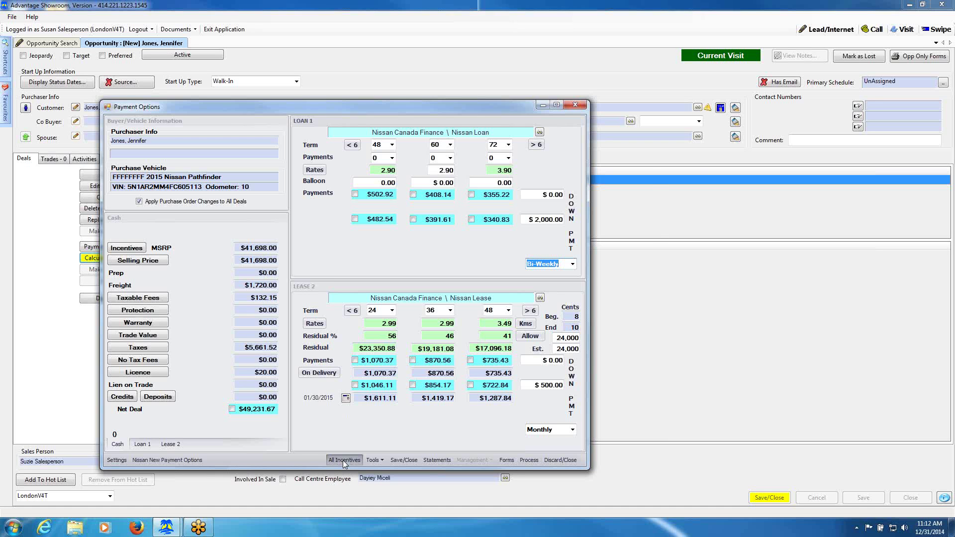
click(343, 461)
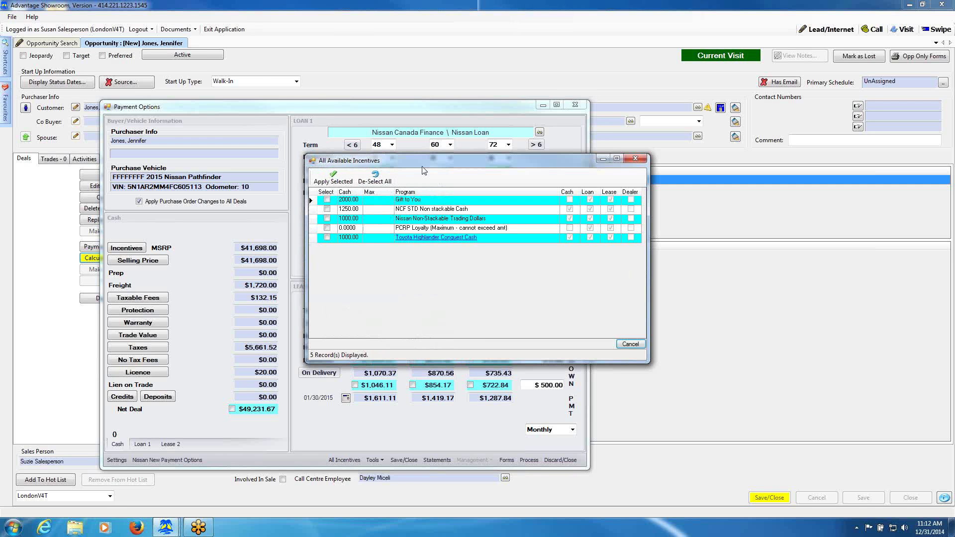
Apply the Gift to You incentive to the deal, then bring up the Deal Incentives list.
drag(424, 168, 450, 196)
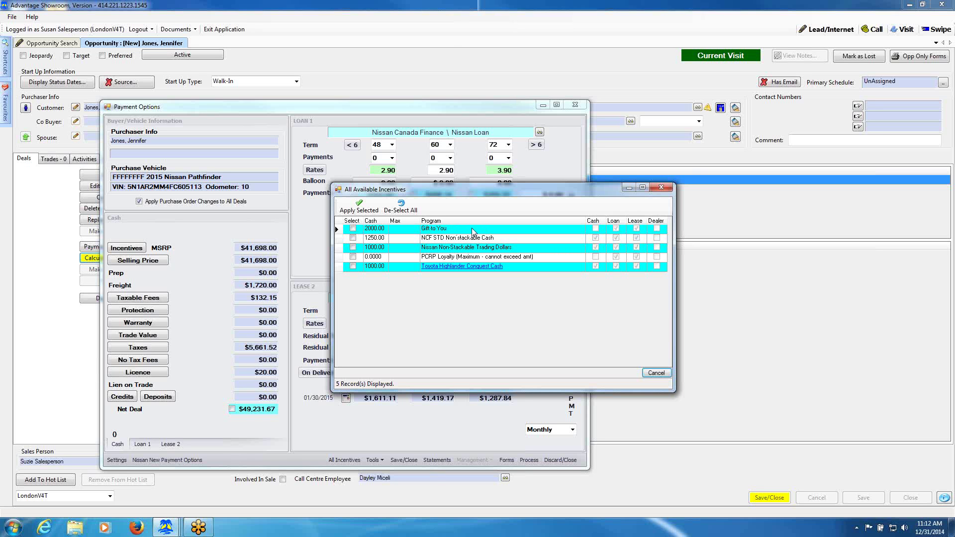
click(353, 228)
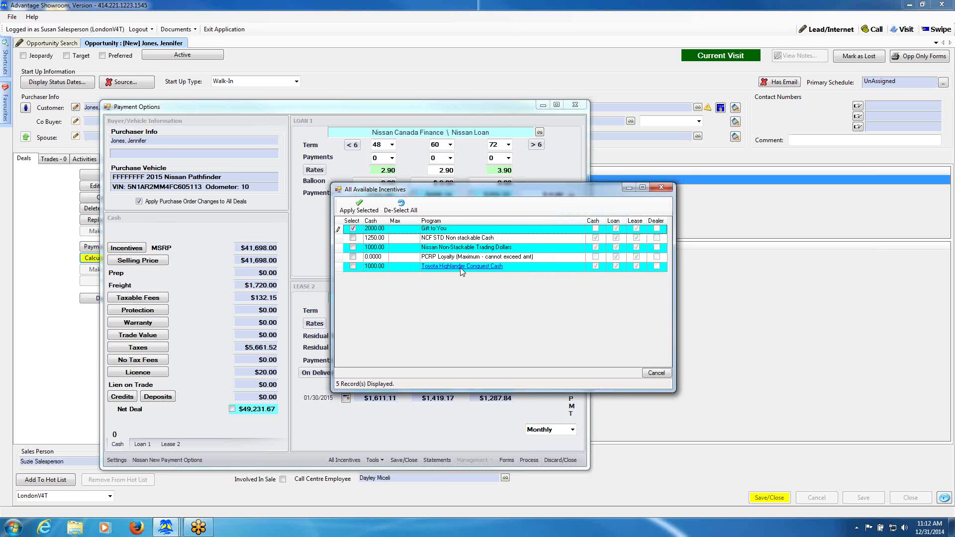
mouse_move(462, 271)
click(353, 248)
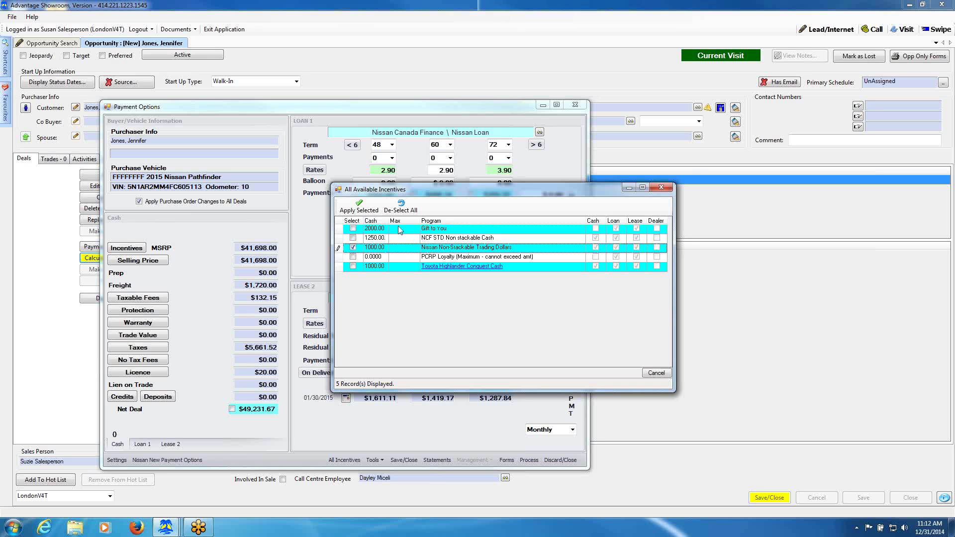
click(352, 228)
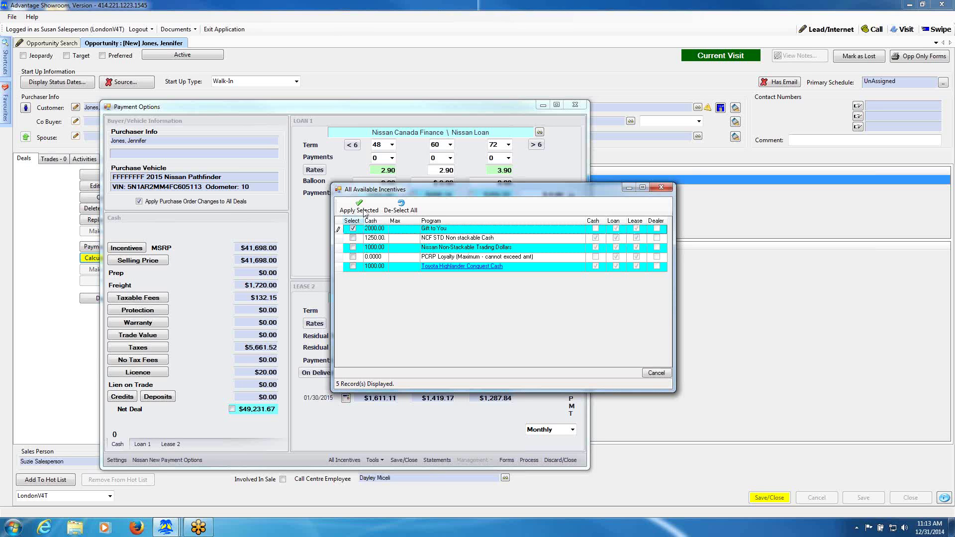
click(364, 212)
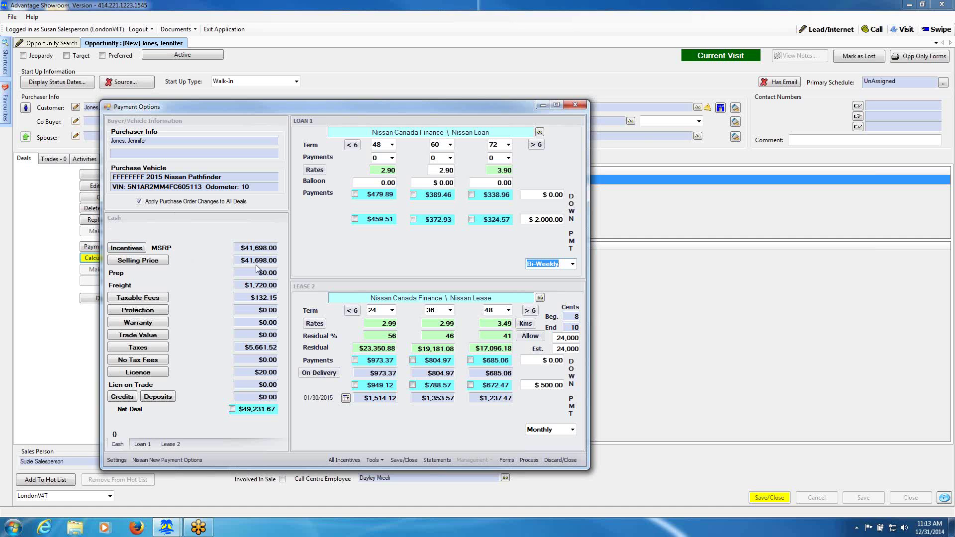
click(124, 249)
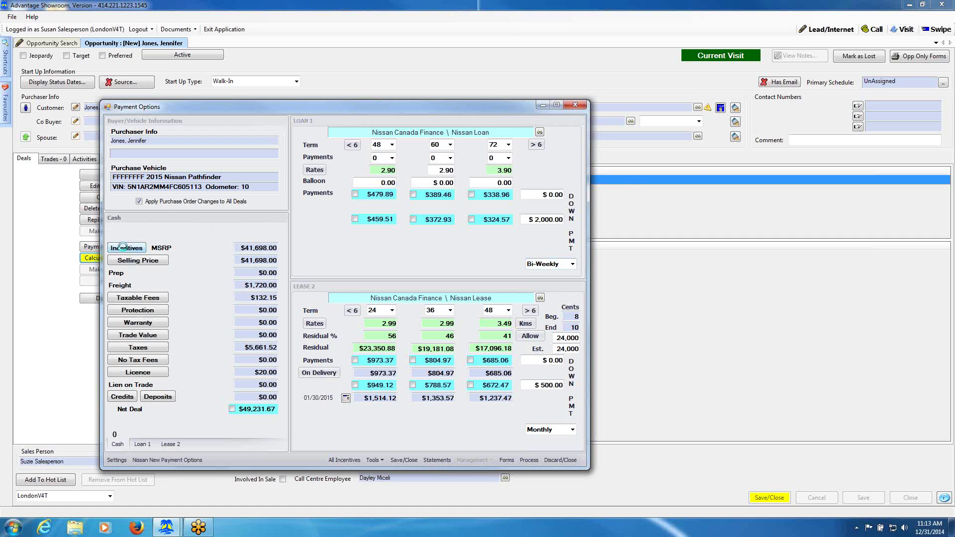
click(125, 249)
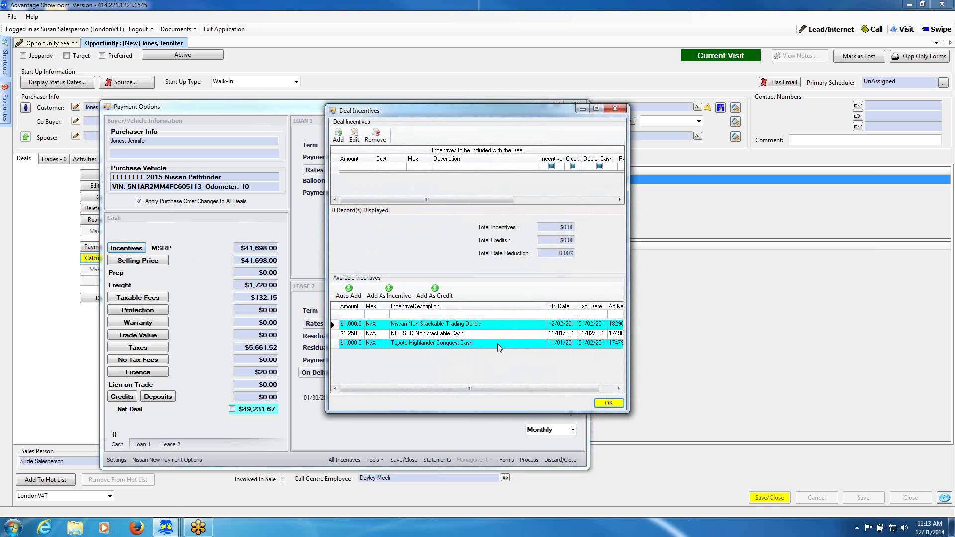
click(399, 337)
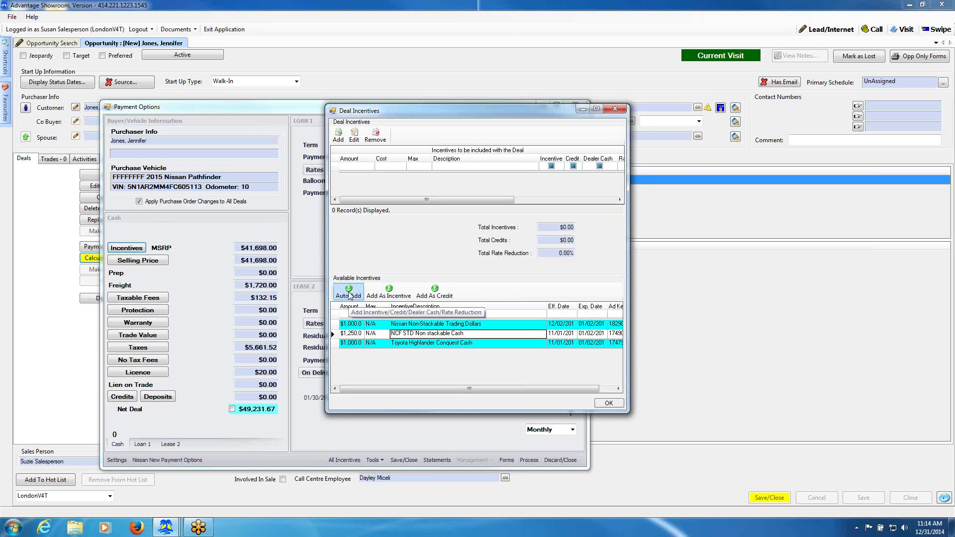
Add the $1,250 NCF STD Non stackable Cash incentive and confirm the Deal Incentives.
click(348, 291)
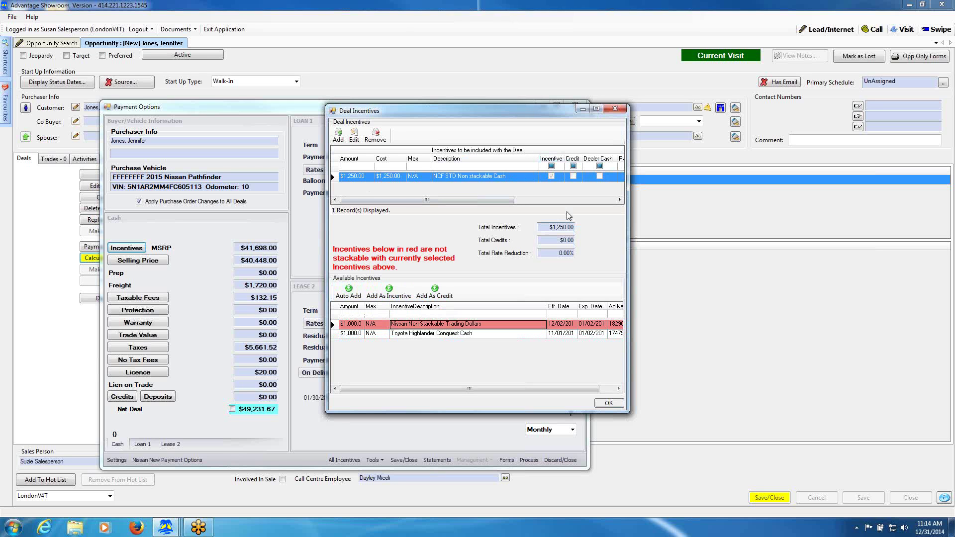
click(490, 329)
mouse_move(478, 338)
click(608, 403)
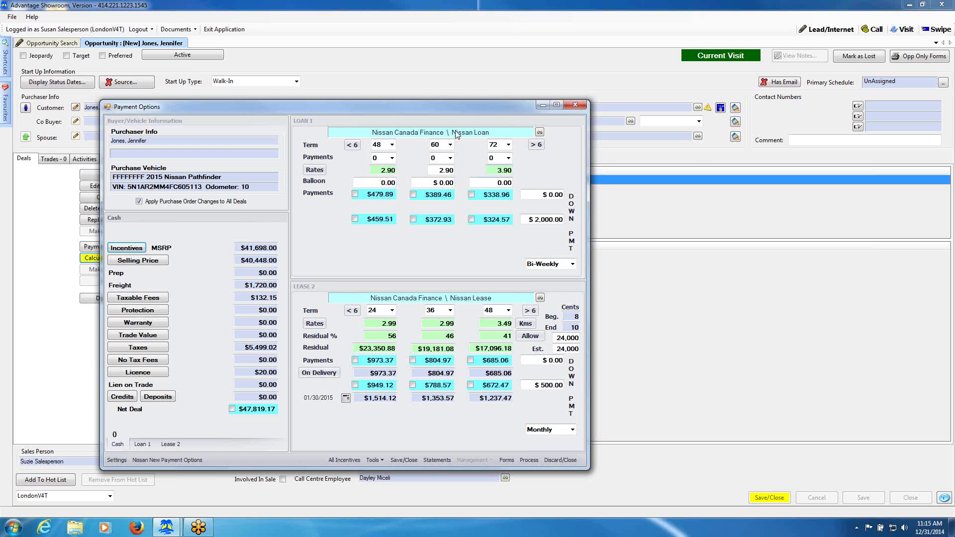
Show the Loan 1 breakdown: $39,698.00 selling price, $42,056.42 total purchase price.
click(142, 444)
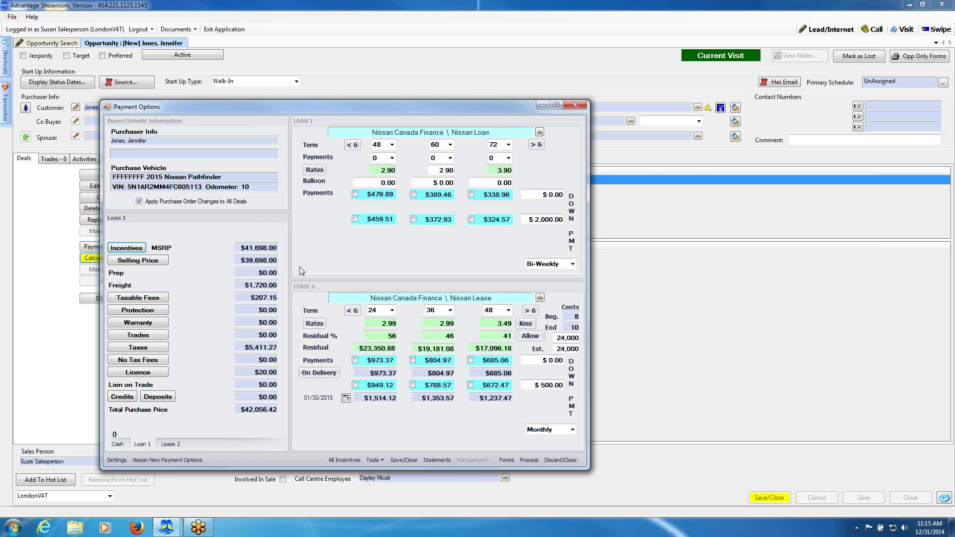
click(143, 300)
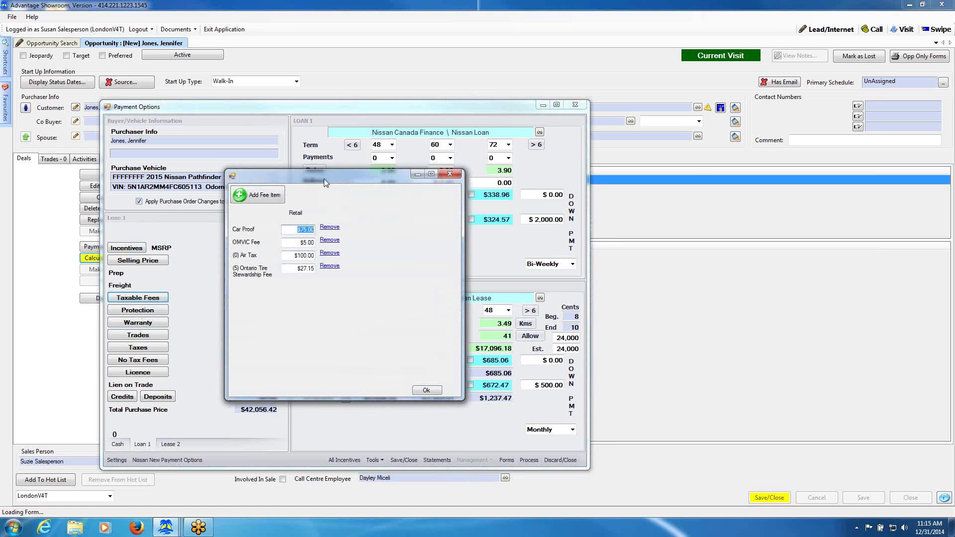
drag(324, 178, 457, 175)
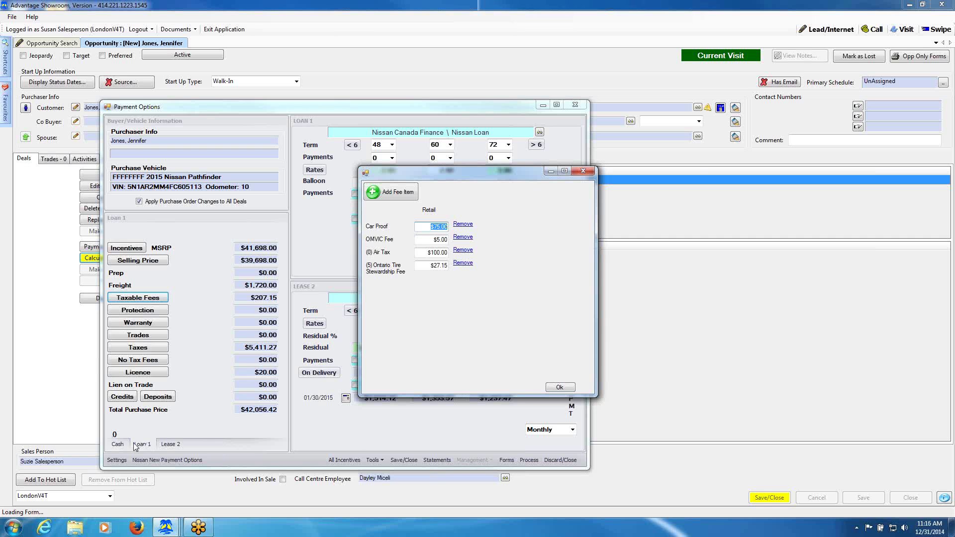
click(558, 387)
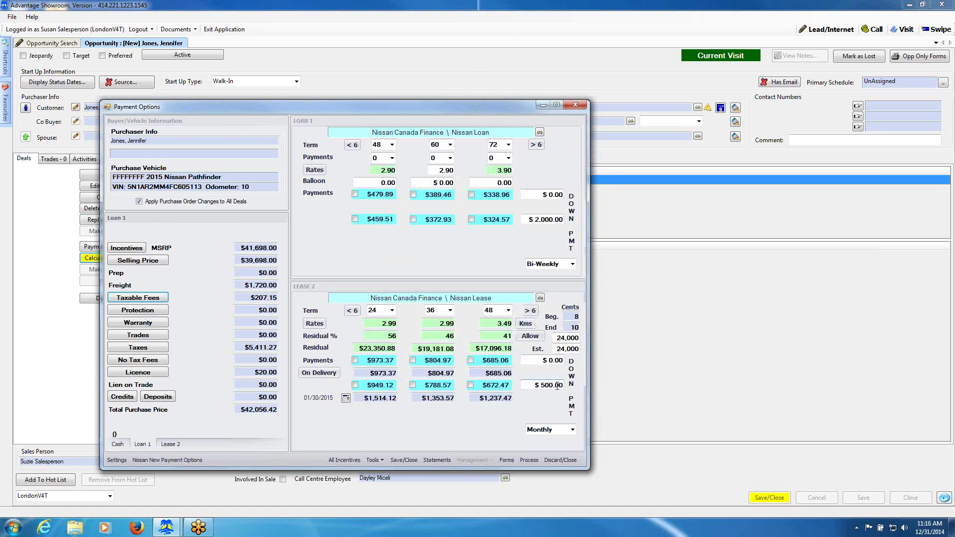
click(118, 444)
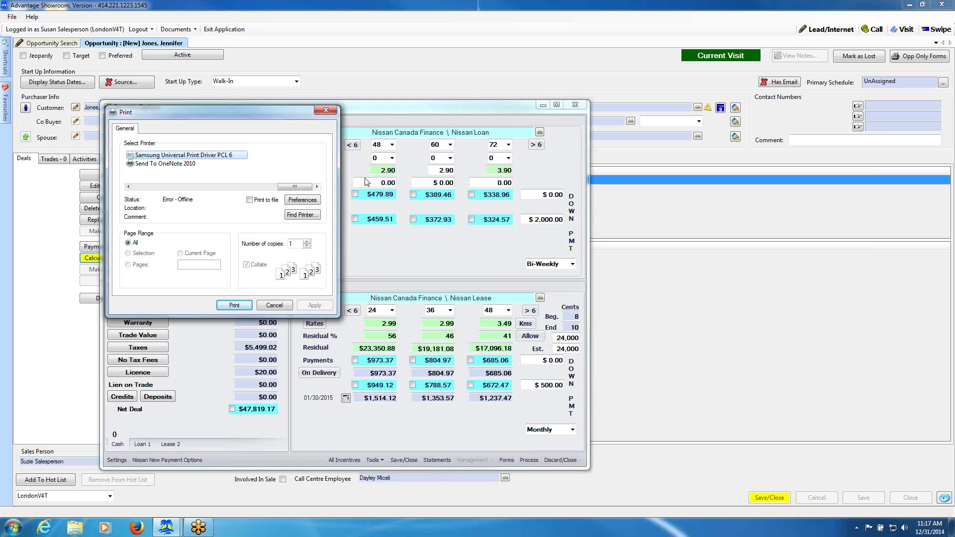
Cancel printing, choose the $372.93 loan, $685.06 lease and $47,819.17 cash deal, then open Forms.
click(275, 305)
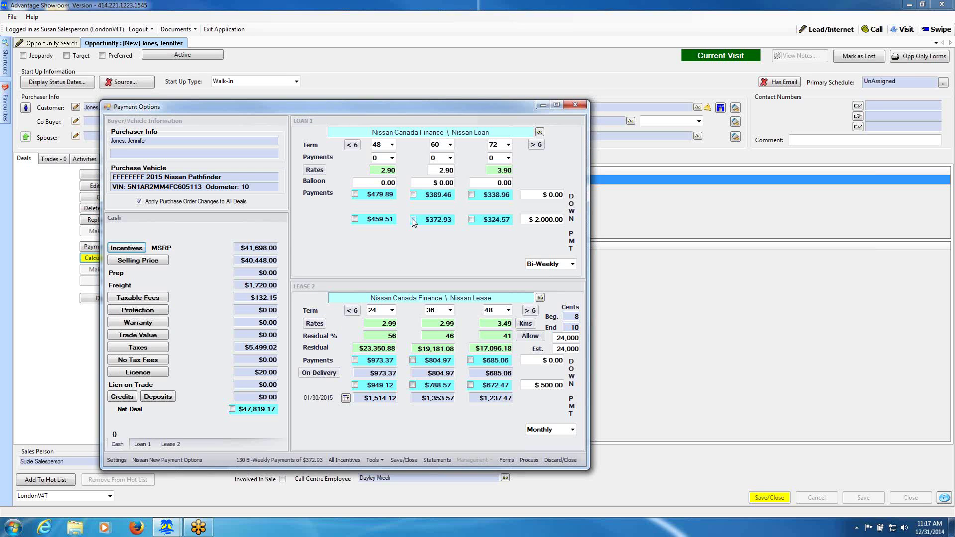
click(413, 220)
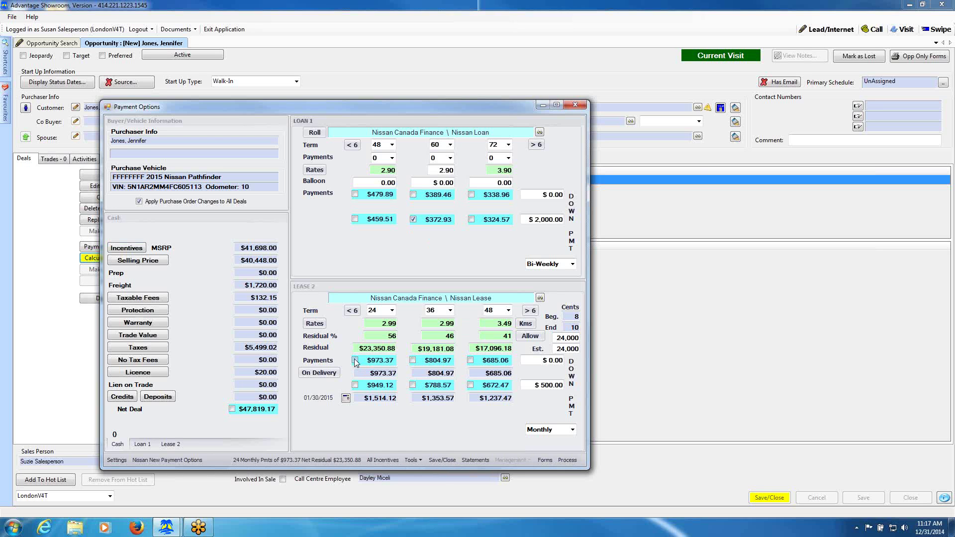
click(471, 360)
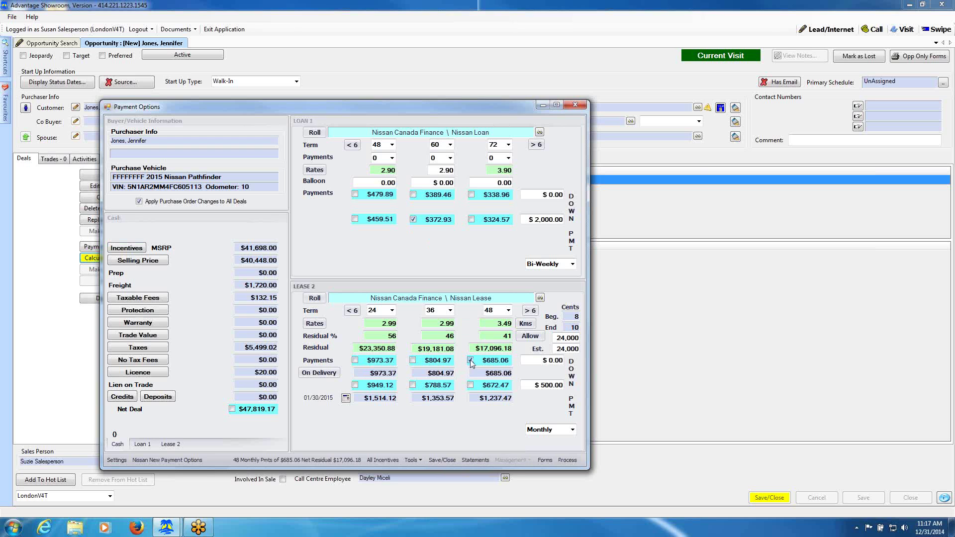
click(231, 409)
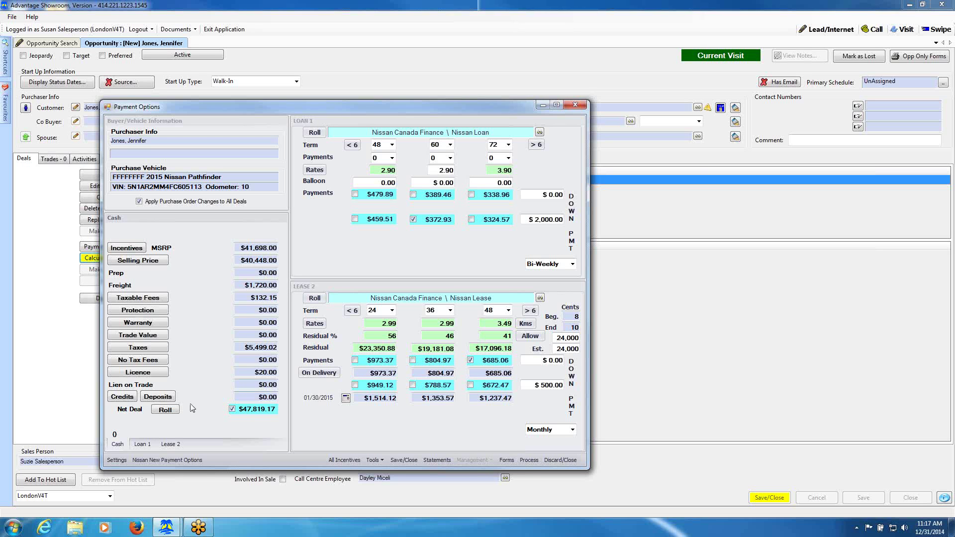
click(506, 459)
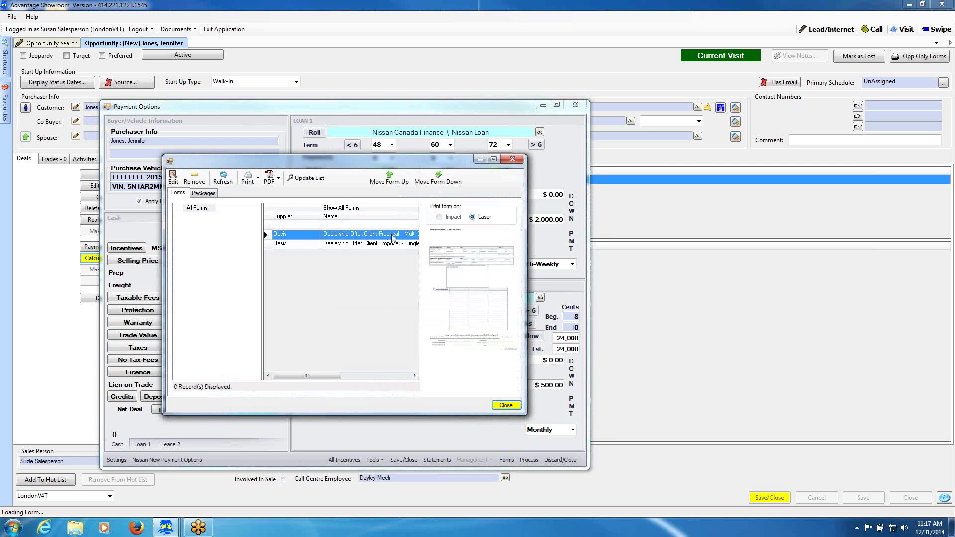
Start a Print Preview of the Dealership Offer Client Proposal - Multi 3 form.
click(258, 180)
click(258, 181)
click(257, 180)
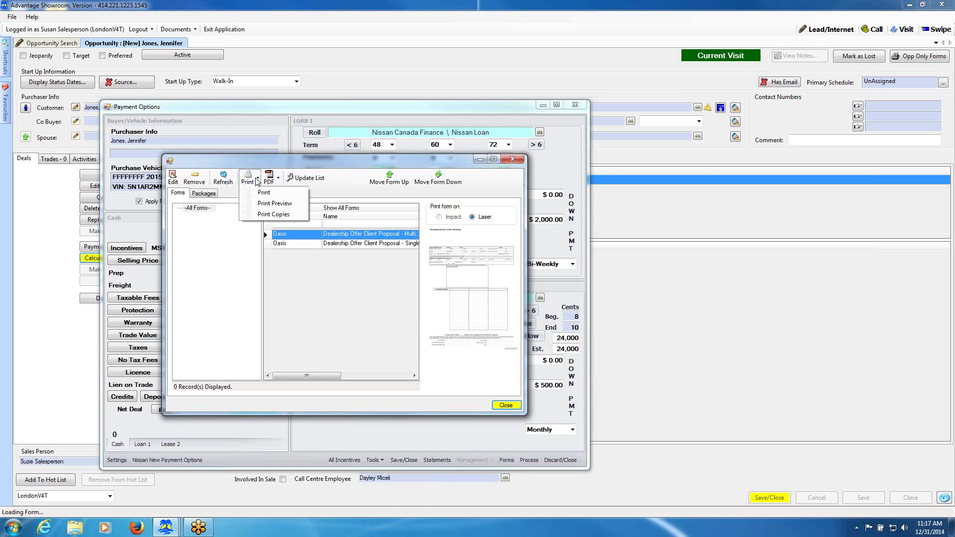
click(268, 204)
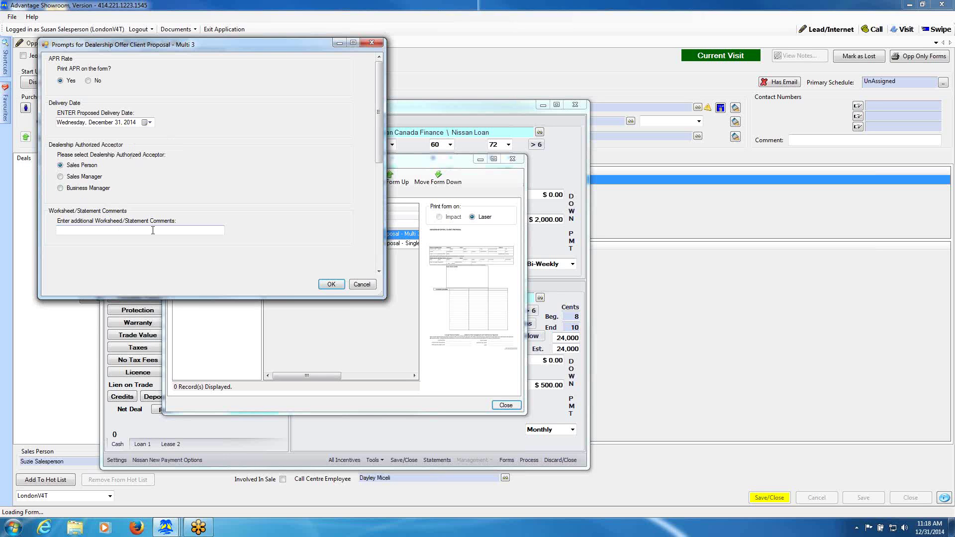
Accept the Multi 3 form prompts to generate the proposal preview, then close it.
click(329, 285)
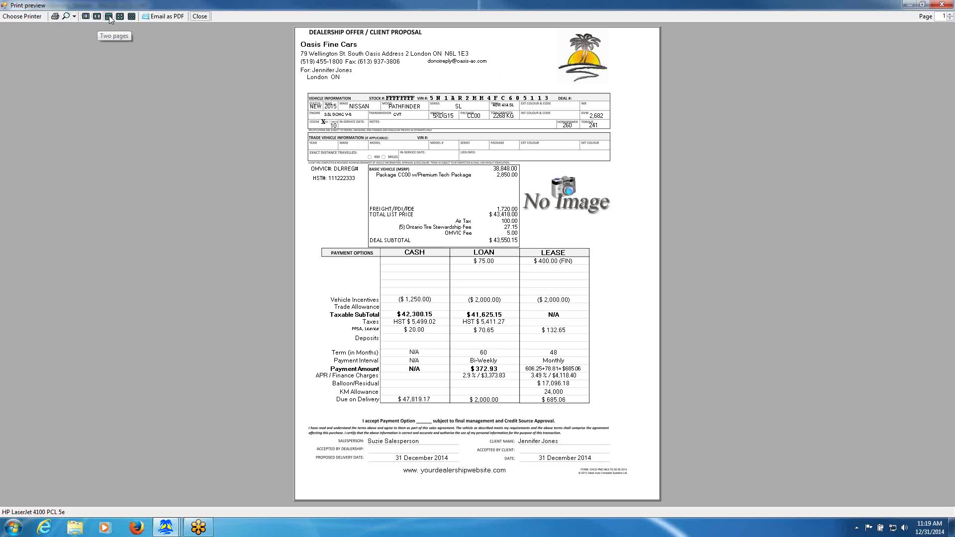
click(200, 17)
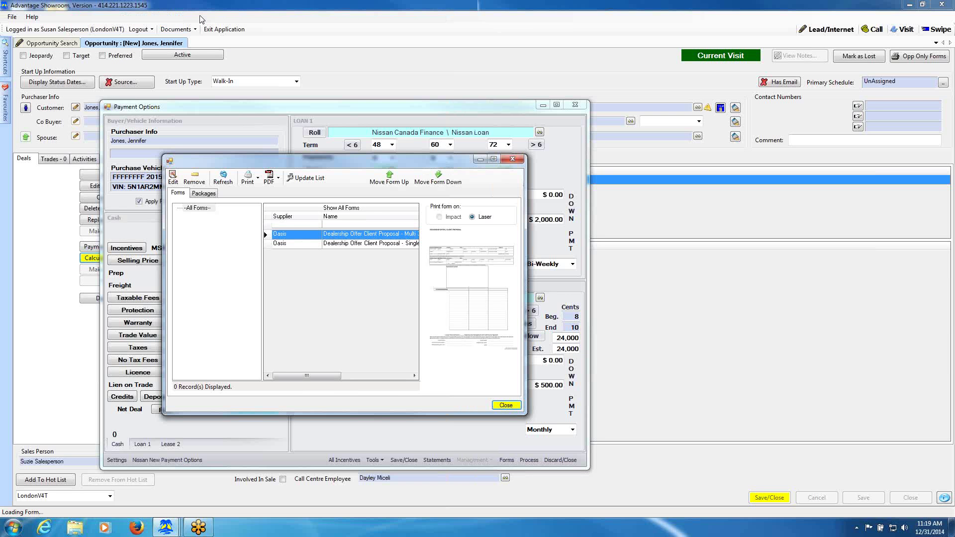
Close the Forms list and Save/Close Payment Options to create the Pathfinder deals.
click(500, 404)
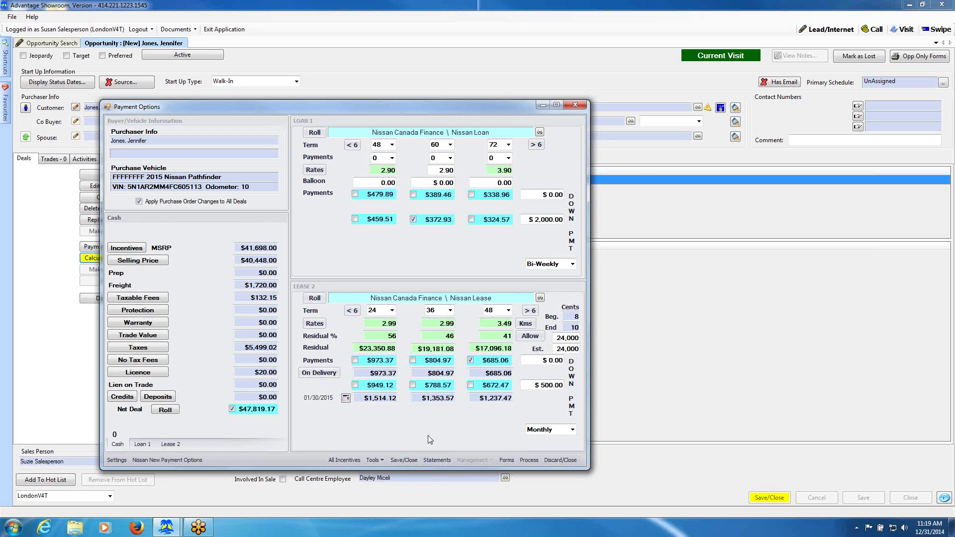
click(402, 461)
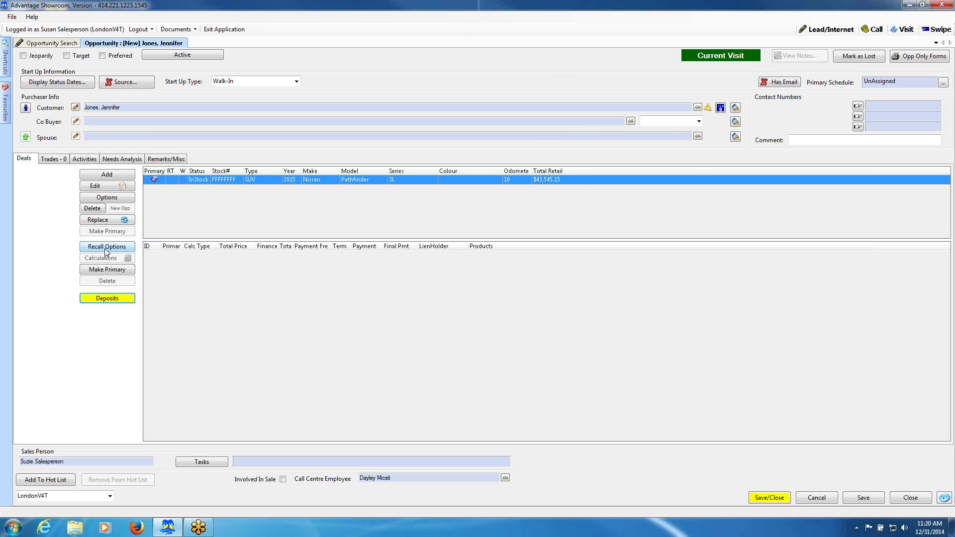
click(106, 248)
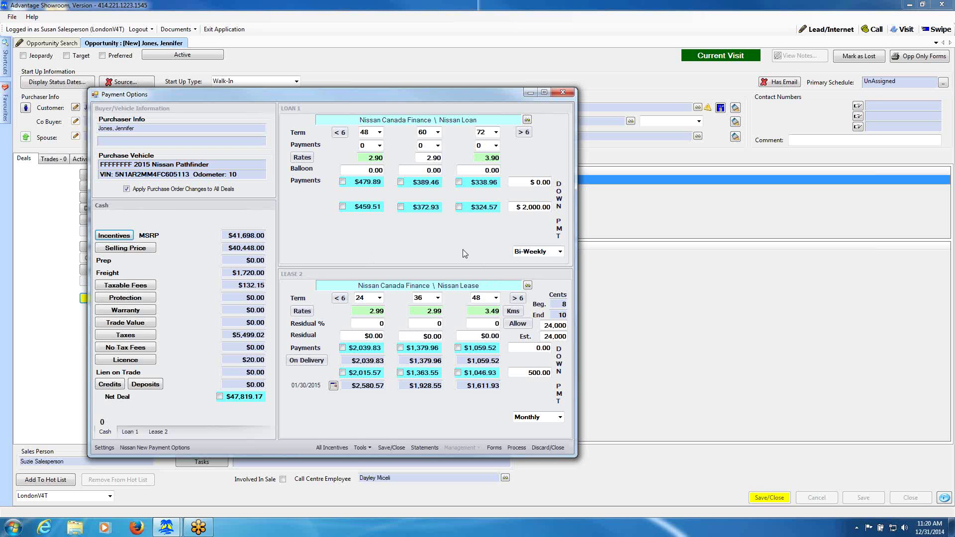
click(549, 447)
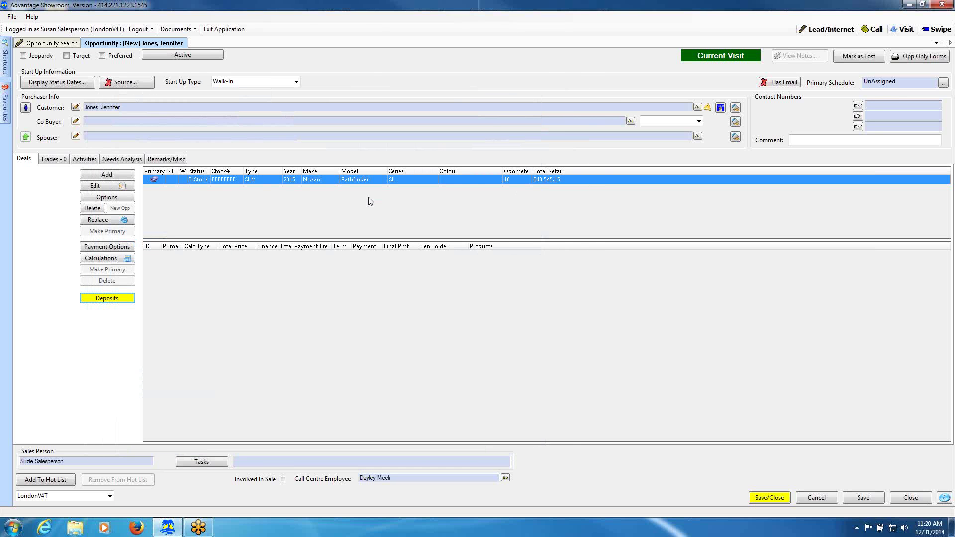
click(116, 247)
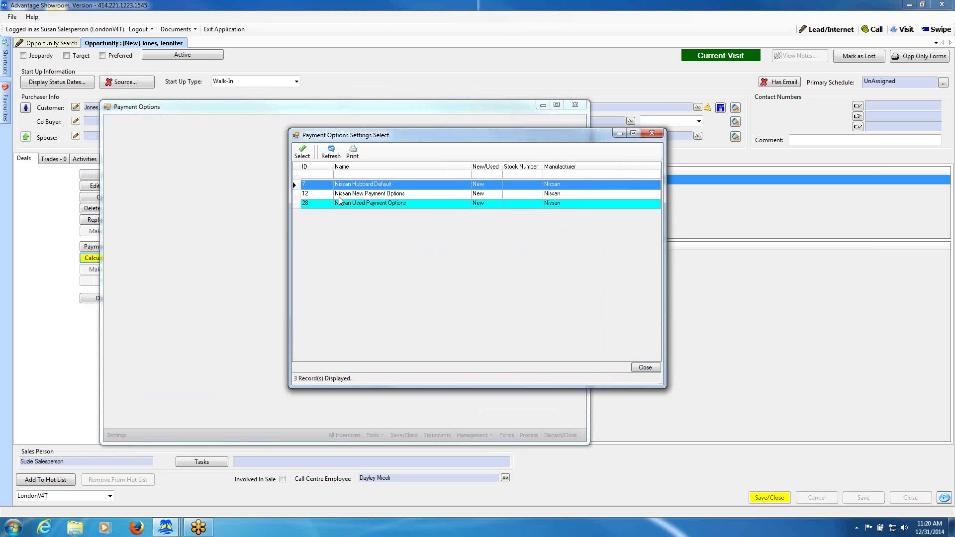
Apply the Nissan NCF Special Finance Term and Rate to the loan and the Special Lease Term and Rate to the lease.
click(338, 203)
click(303, 152)
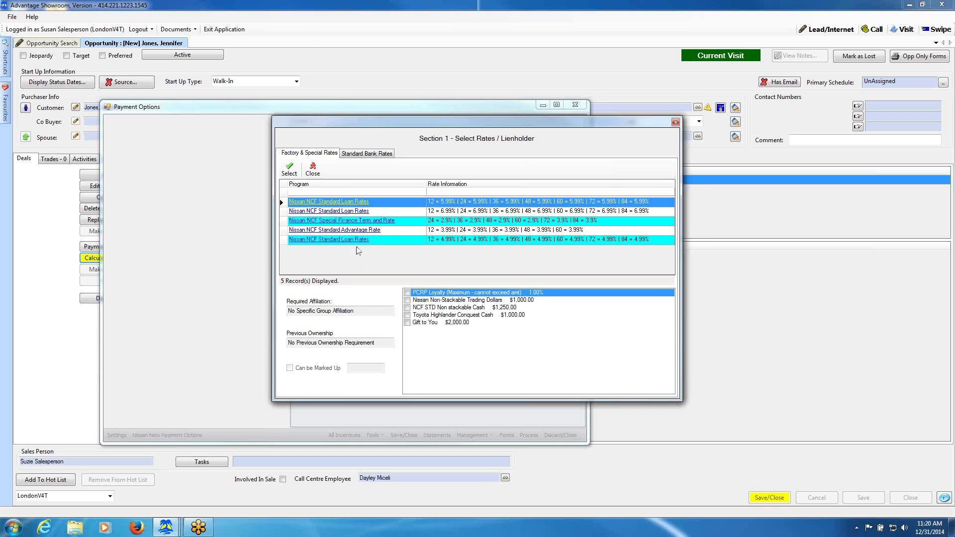
click(346, 225)
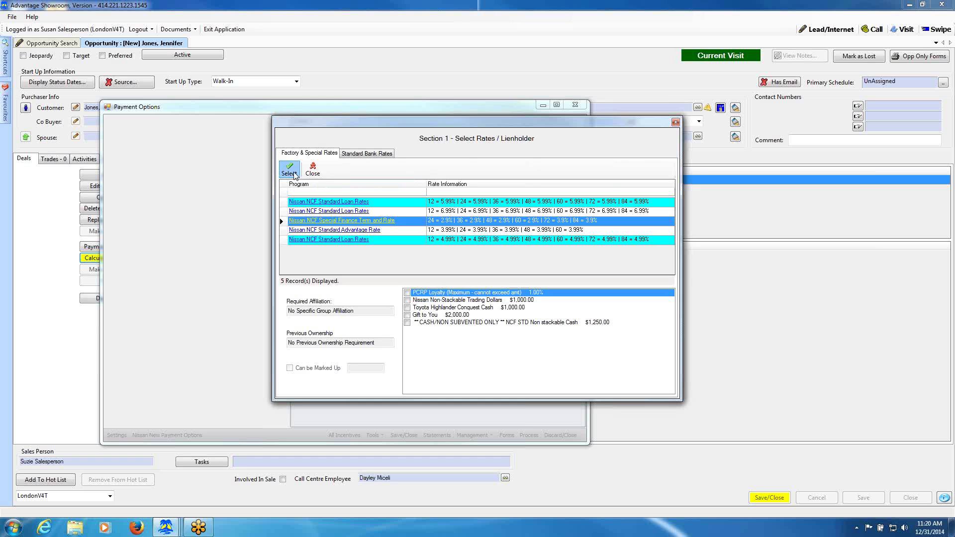
click(290, 169)
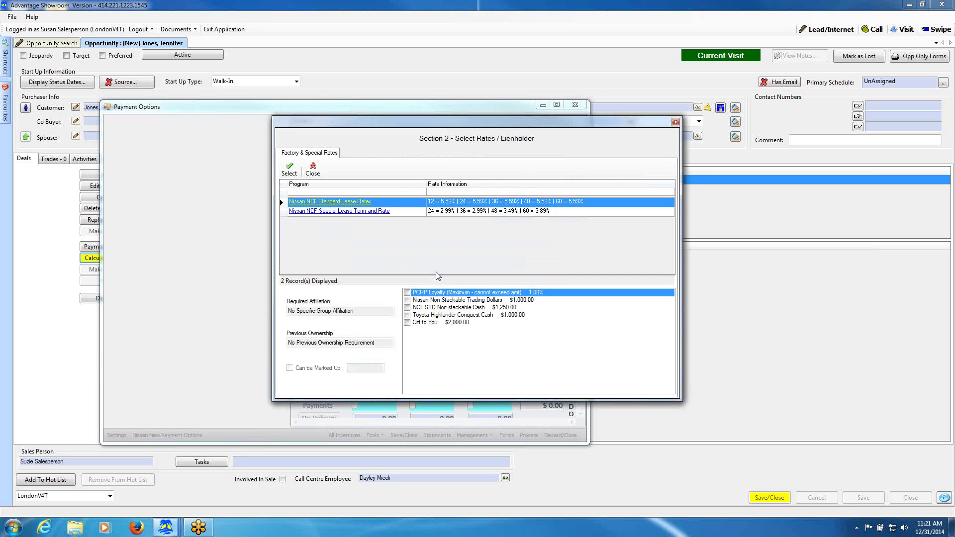
click(348, 210)
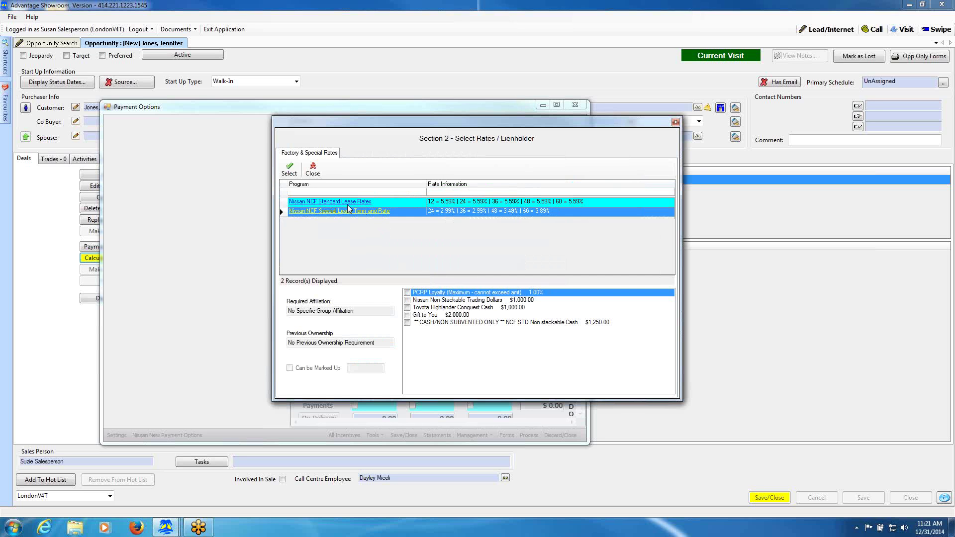
click(289, 170)
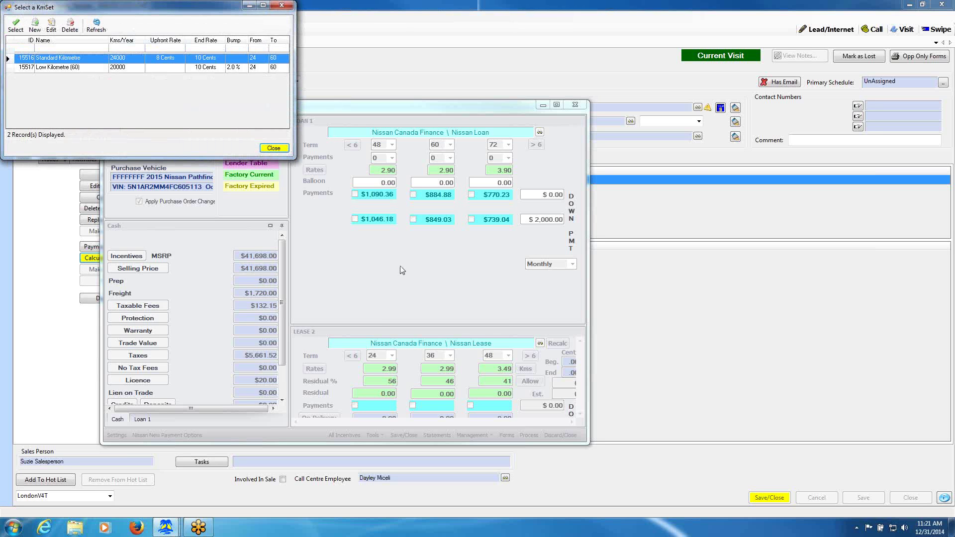
Accept 24,000 km, change the third loan term to 84 months, and mark the 48-month lease and Net Deal.
click(15, 26)
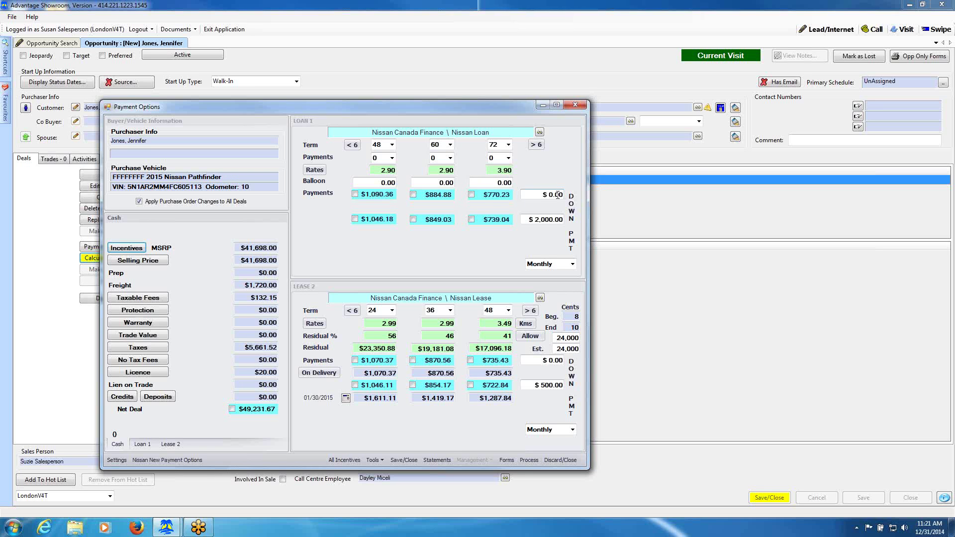
click(471, 195)
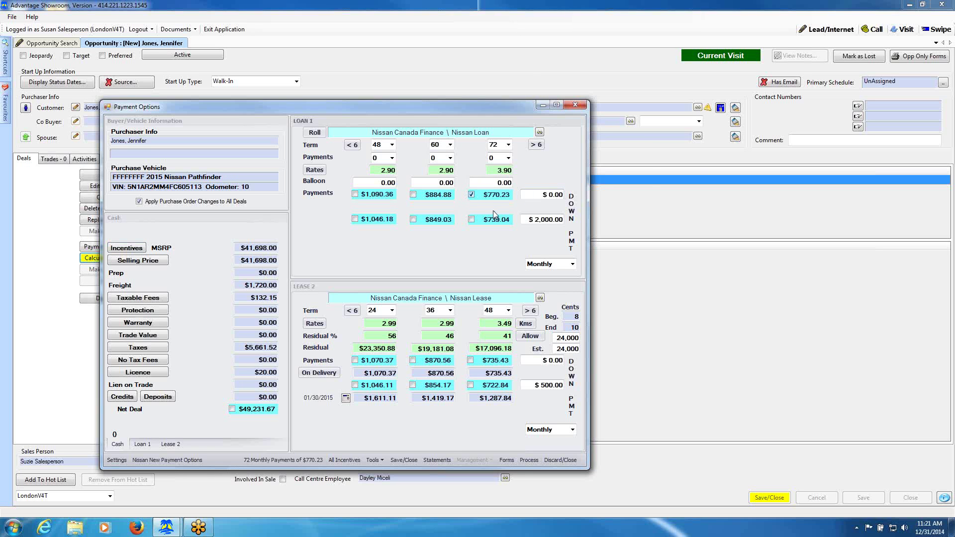
click(508, 144)
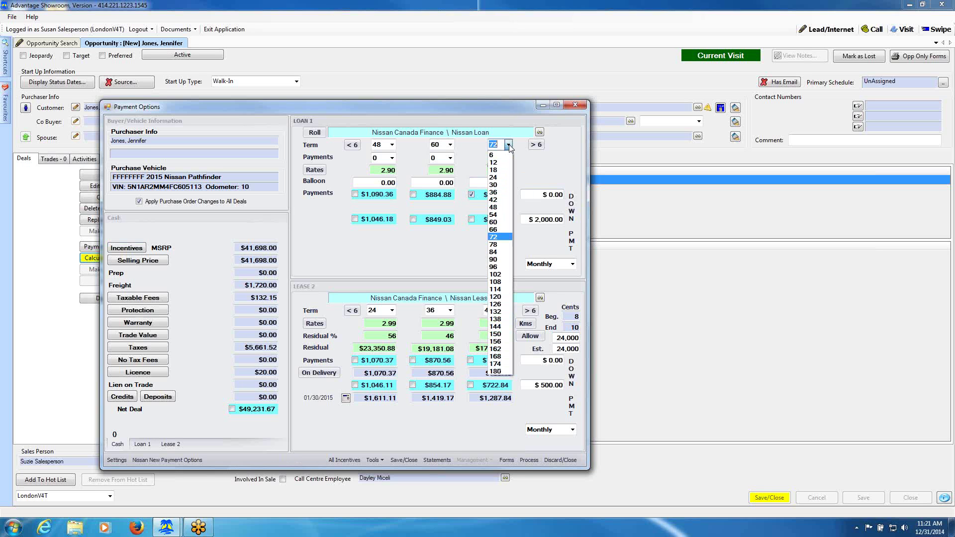
click(507, 257)
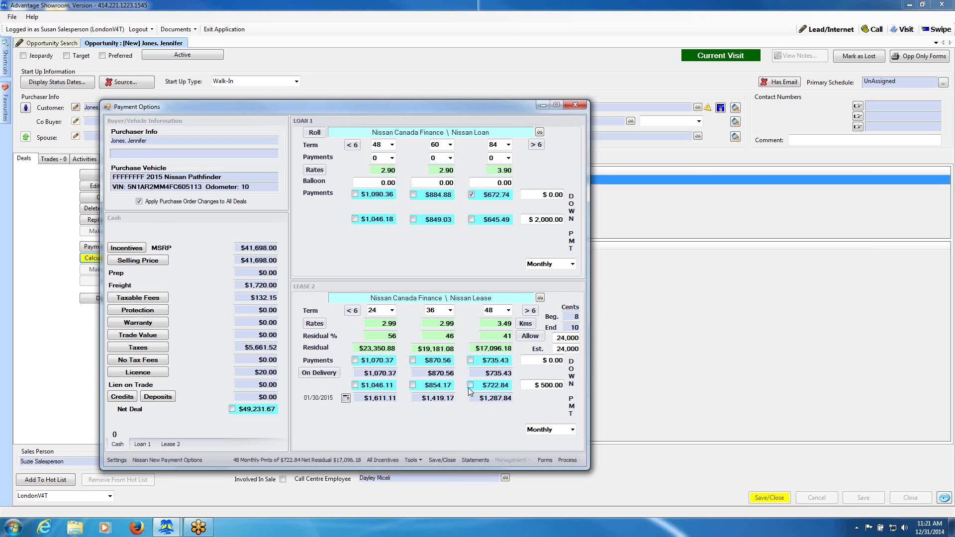
click(470, 360)
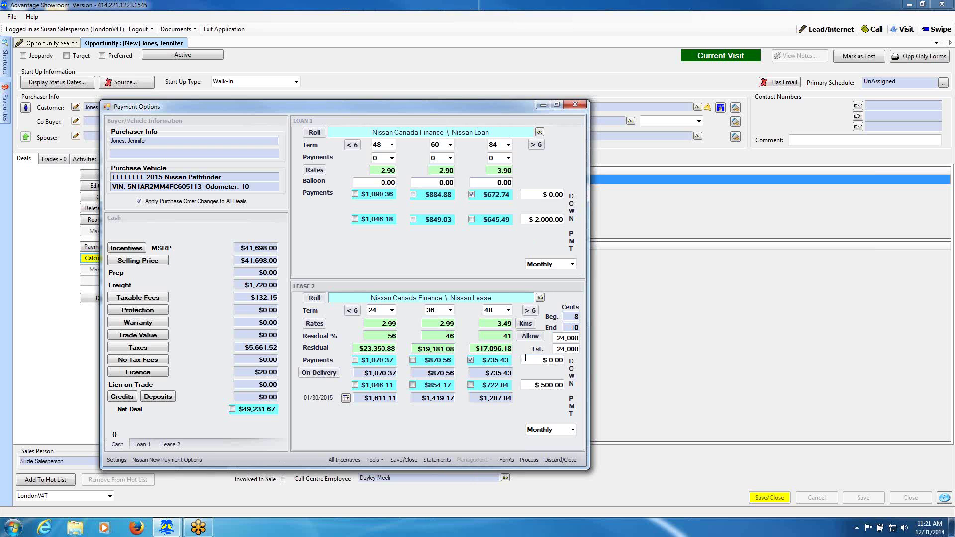
click(232, 409)
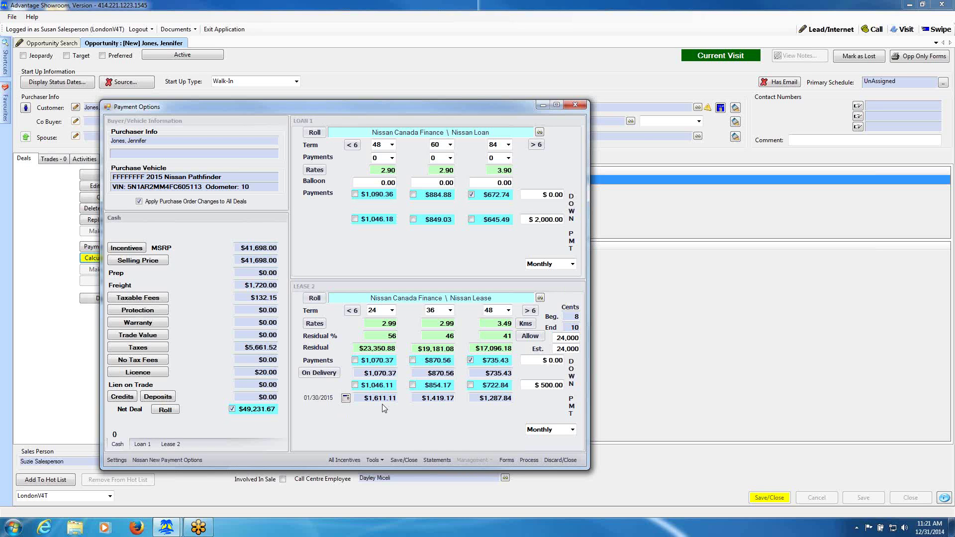
Process the cash, loan and lease deals and view the cash deal's calculations ($49,231.67 due).
click(529, 461)
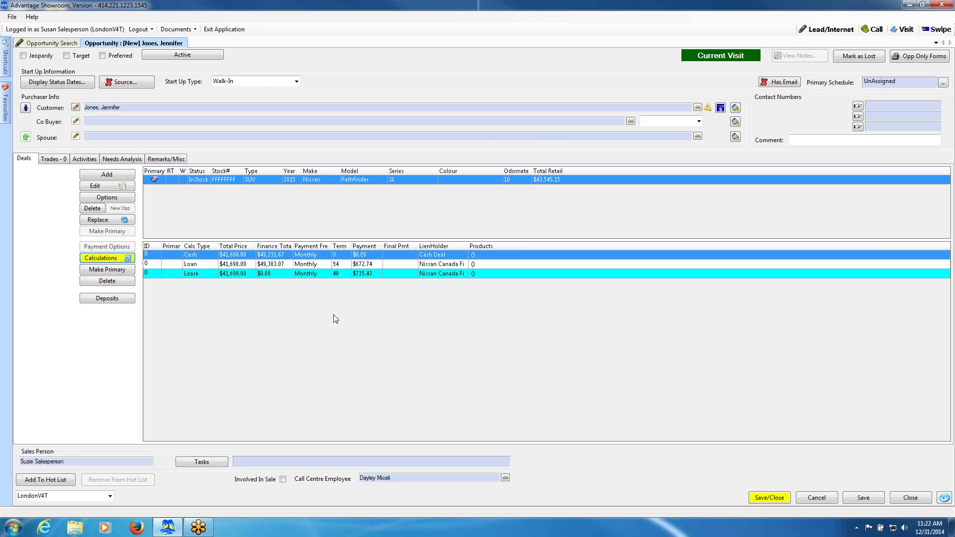
click(103, 262)
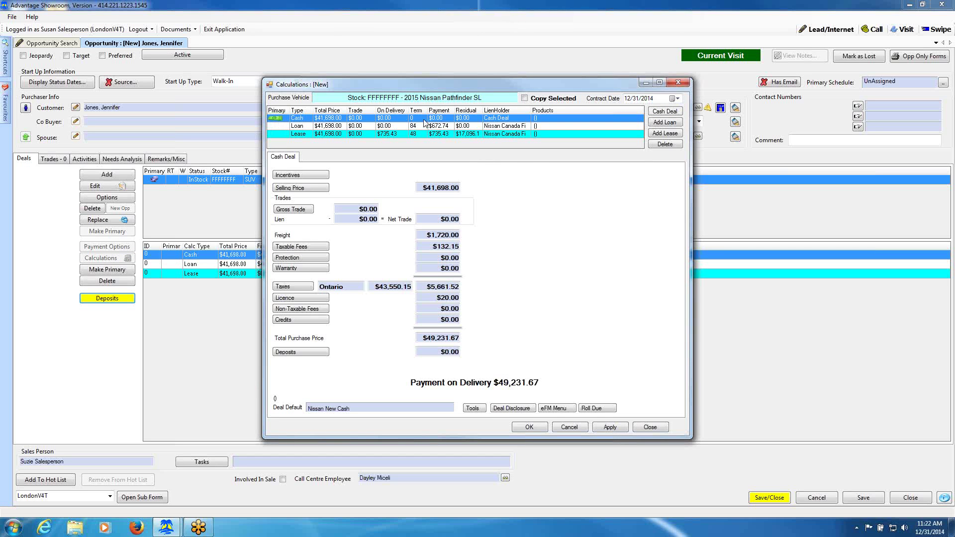
Add the $1,250.00 NCF STD Non stackable Cash incentive, lowering payment on delivery to $47,819.17.
click(301, 175)
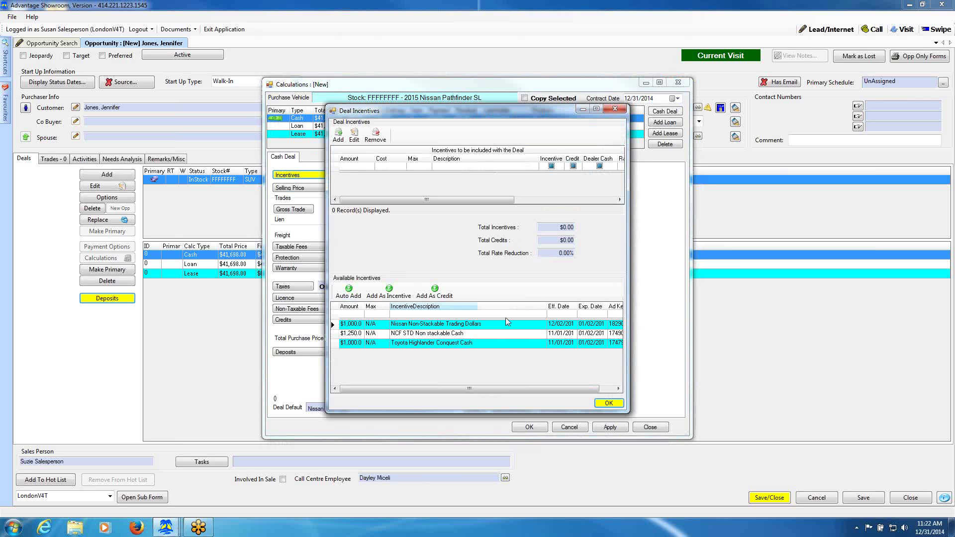
click(410, 334)
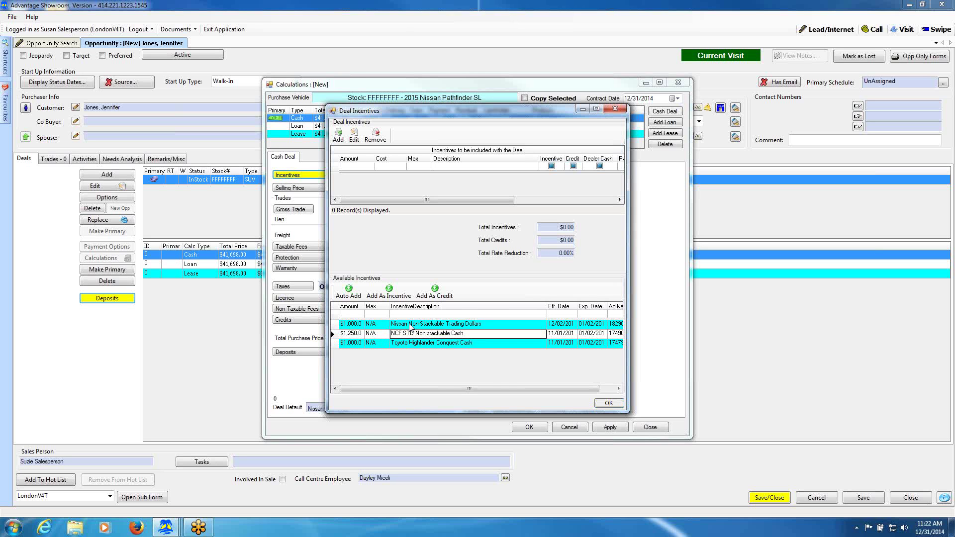
click(352, 293)
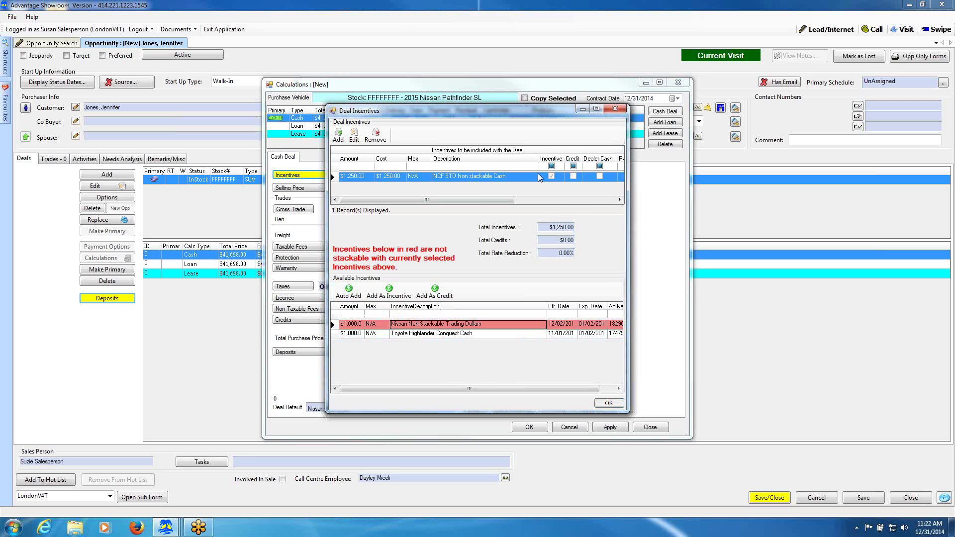
click(609, 403)
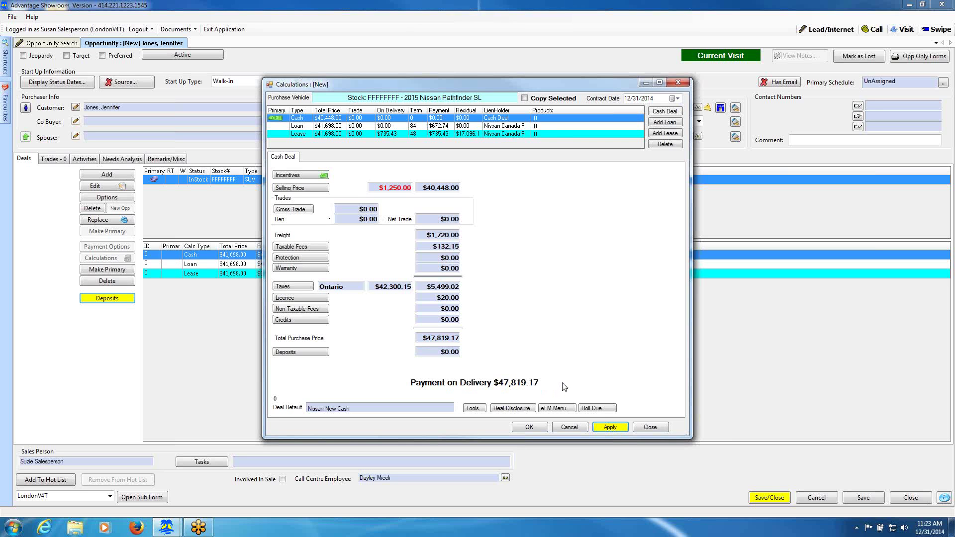
Roll the cash deal's net amount to $47,000.00 and keep the recalculated values.
click(597, 408)
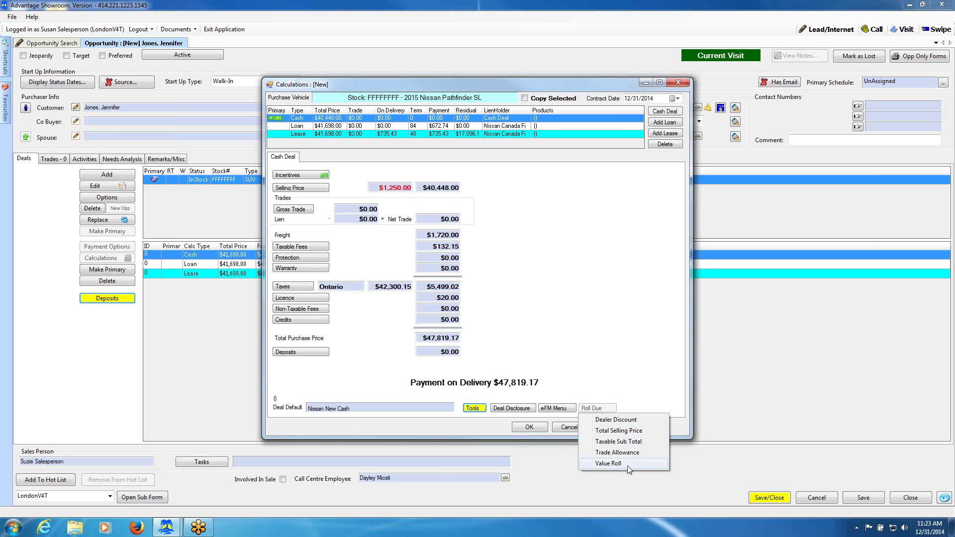
click(628, 430)
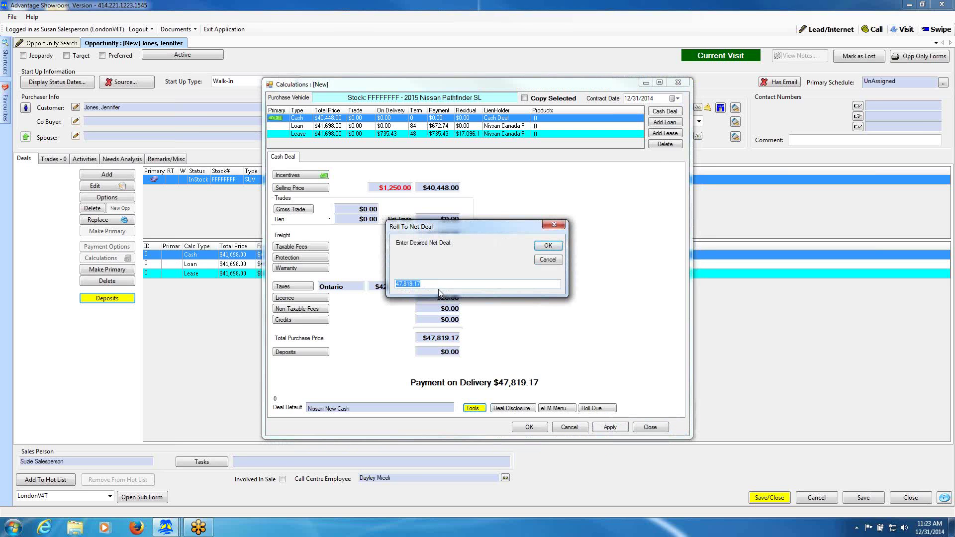
text(47000)
click(548, 246)
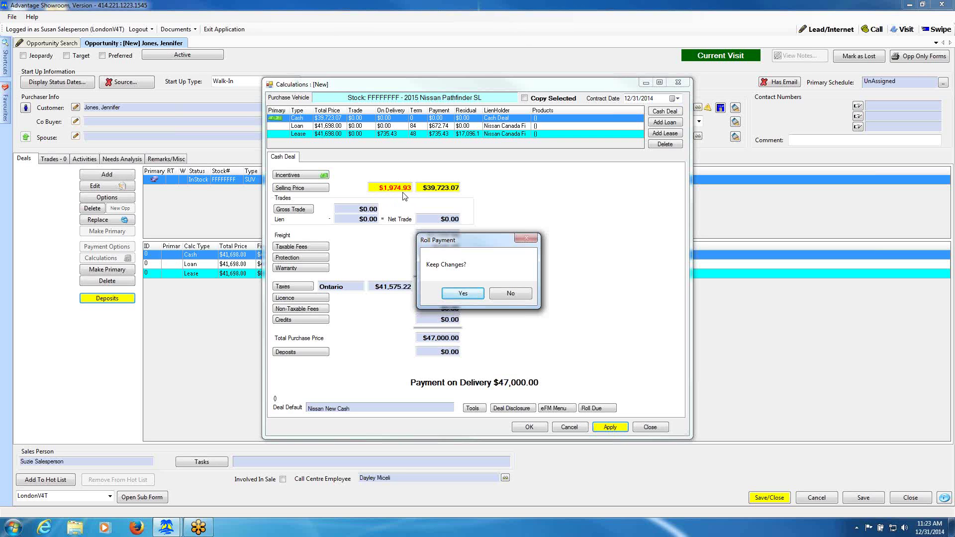
click(468, 294)
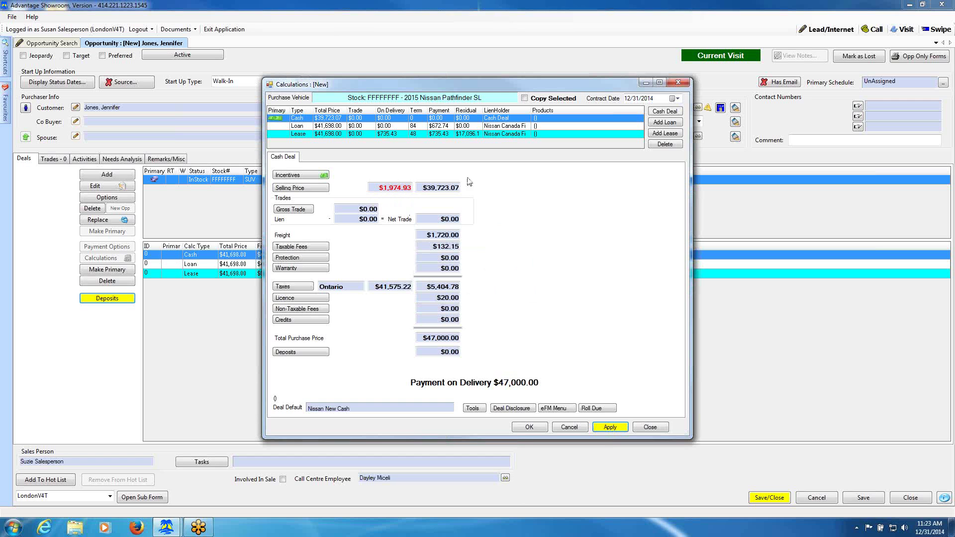
Review the MSRP selling price breakdown and save the cash deal calculation at $39,723.07.
click(308, 190)
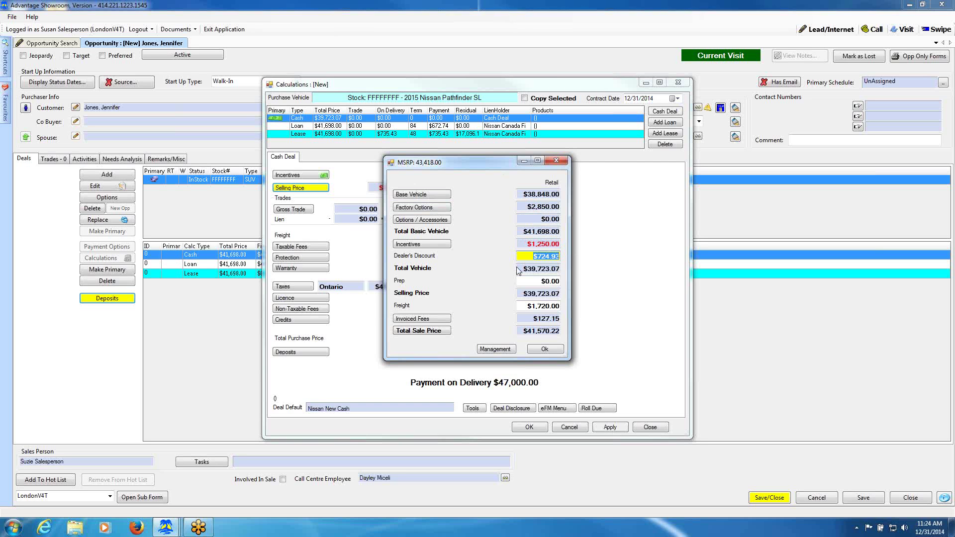
click(545, 350)
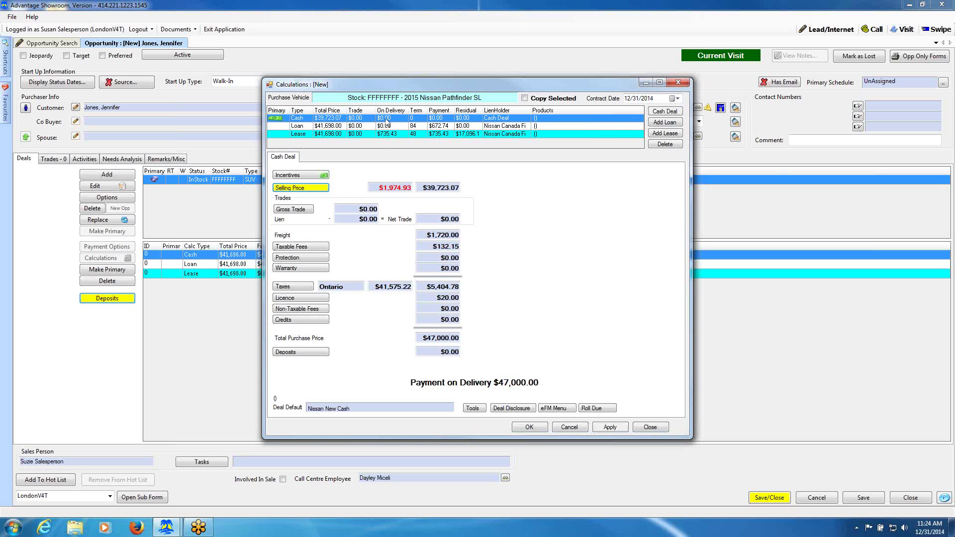
click(529, 427)
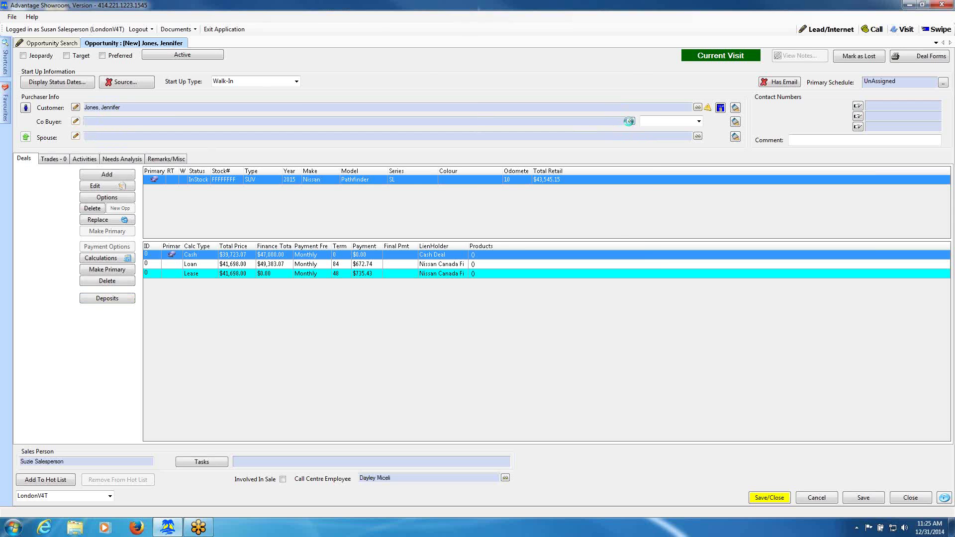
Search the customer records by the co-buyer's last and first name and attach the match as co-buyer.
click(629, 122)
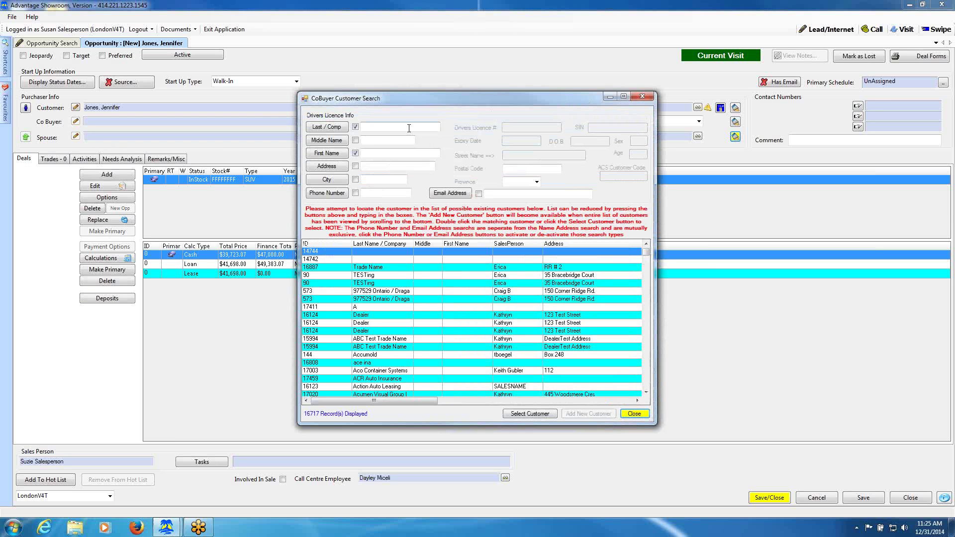
click(403, 127)
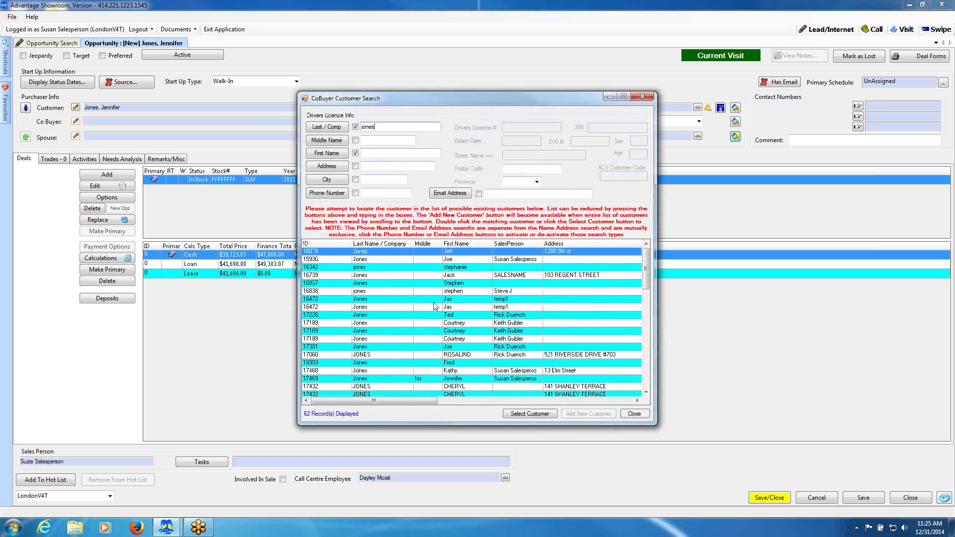
click(380, 153)
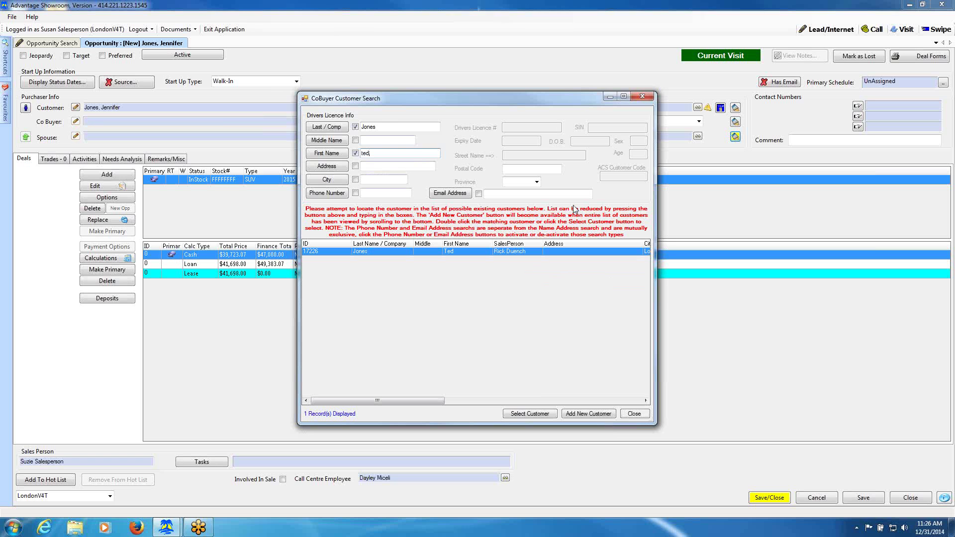
click(530, 414)
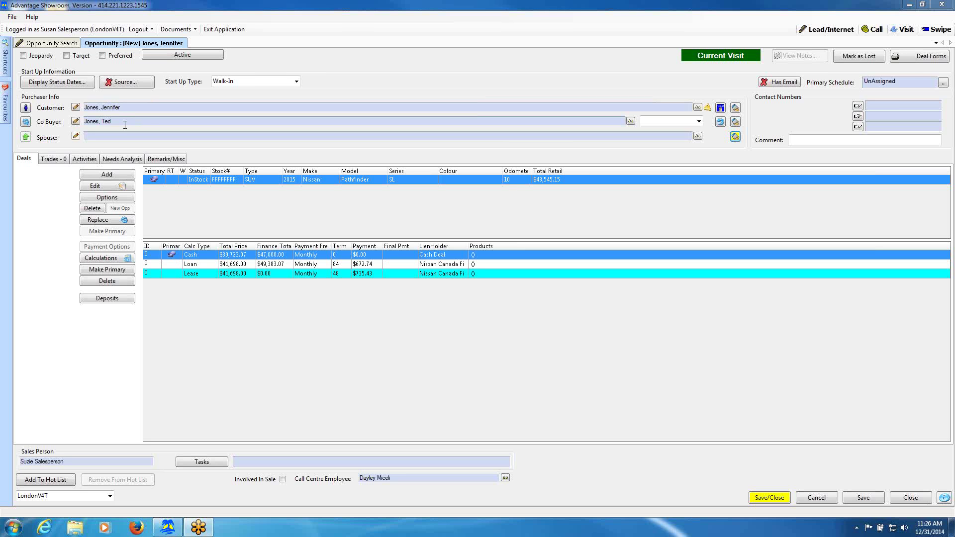
Swap buyer and co-buyer and back again, then remove the co-buyer from the opportunity.
click(25, 123)
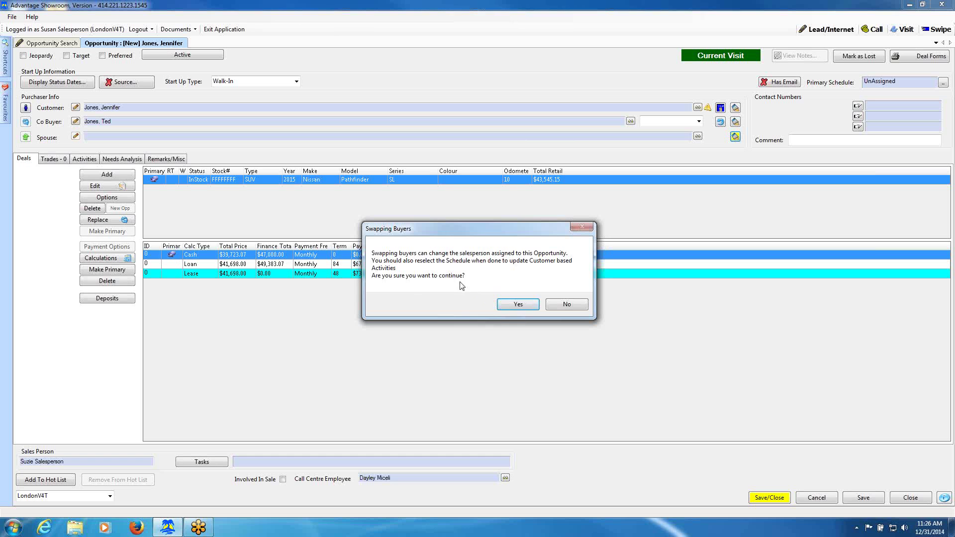
click(517, 305)
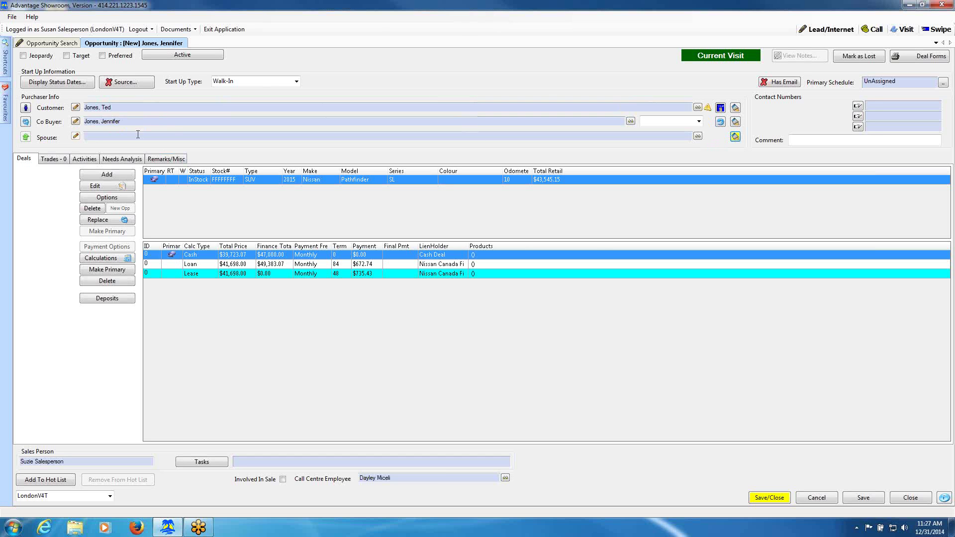
click(26, 123)
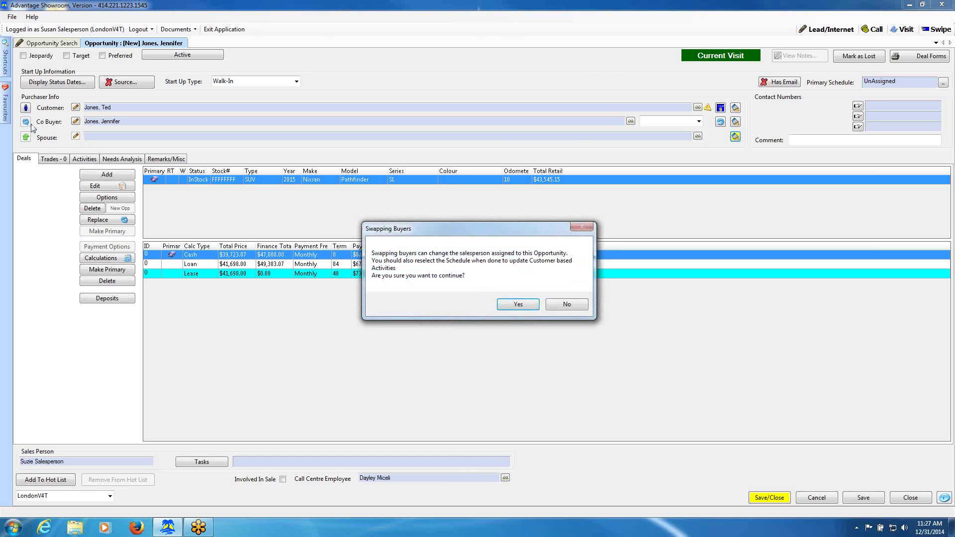
click(516, 306)
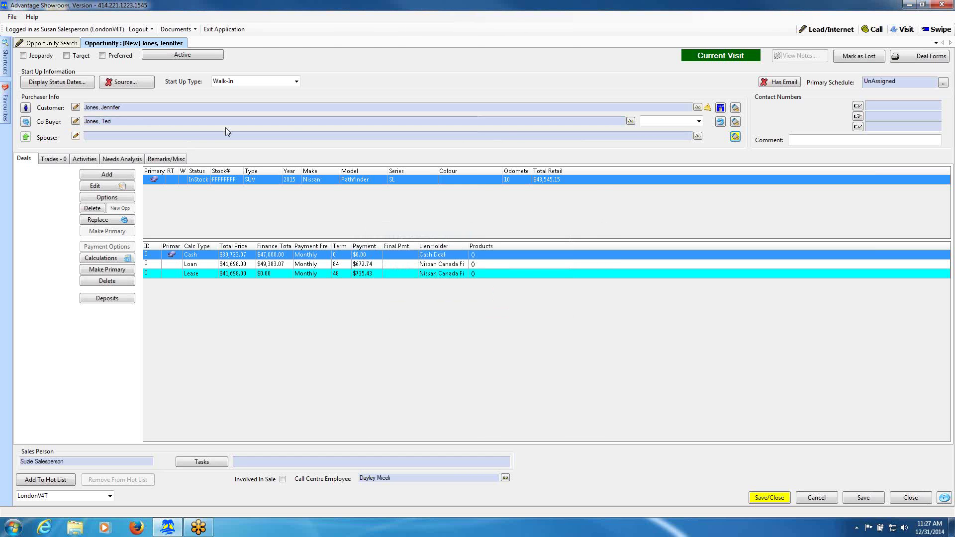
click(720, 122)
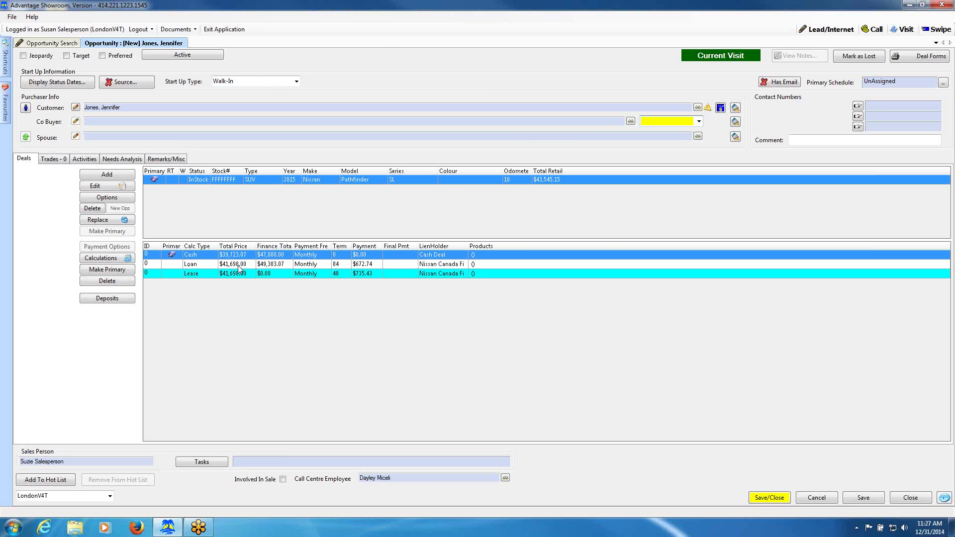
Make the Loan row the primary deal calculation.
click(105, 259)
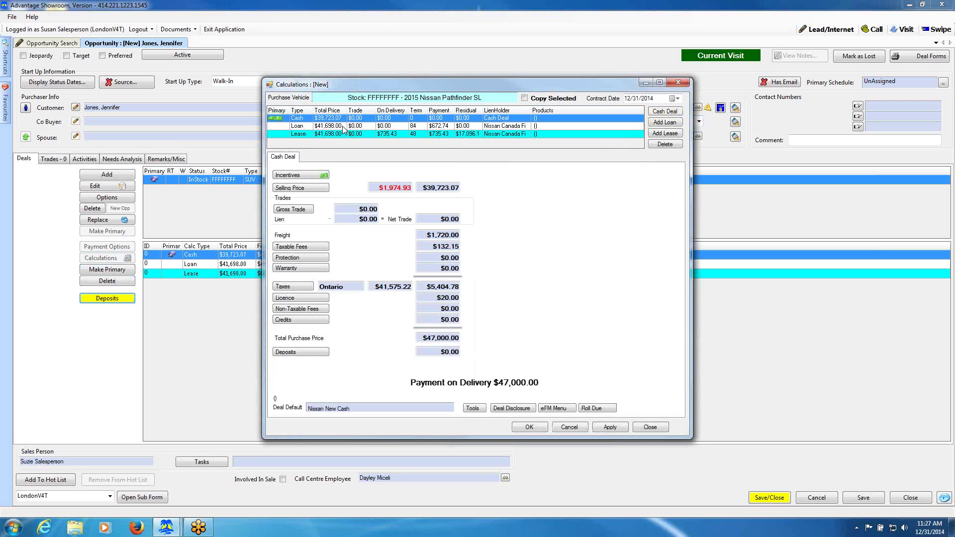
click(344, 128)
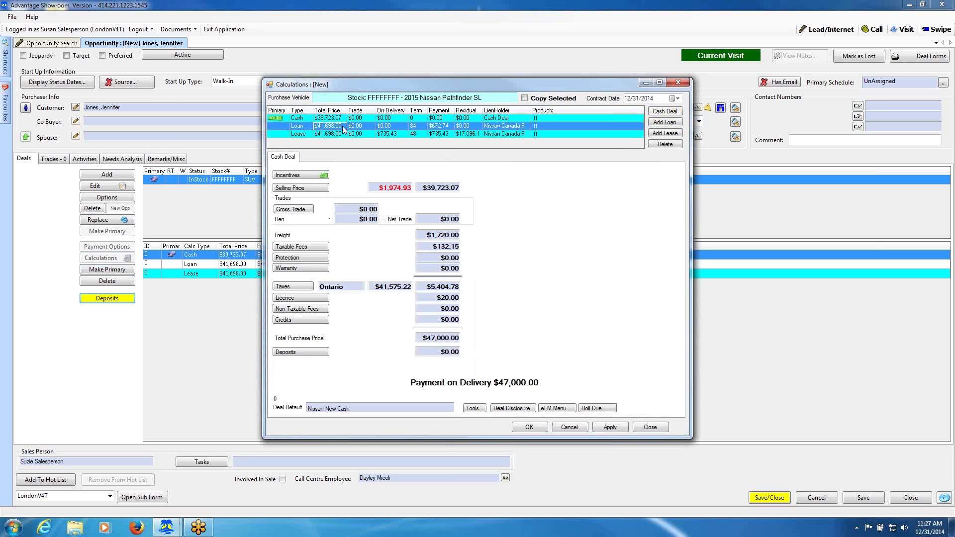
double_click(344, 128)
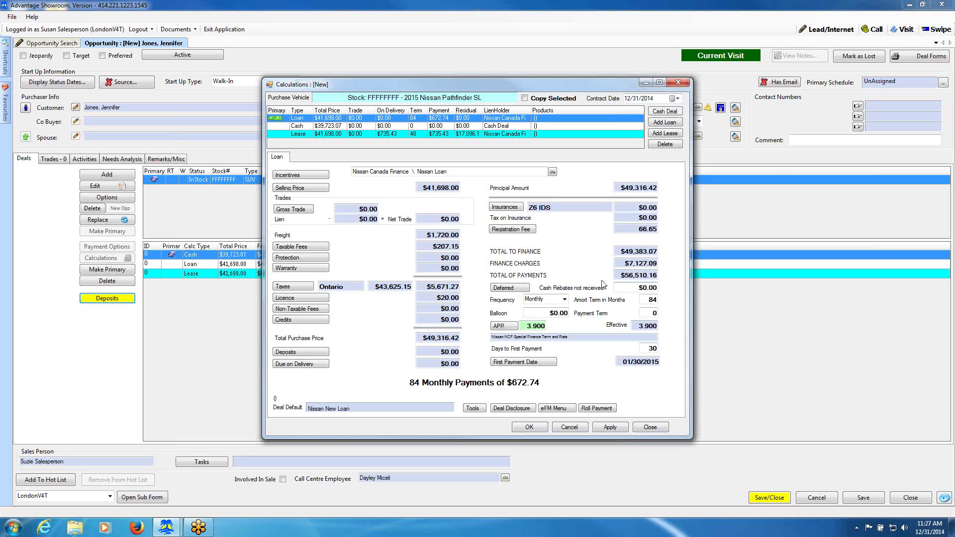
Set the loan to Bi-Weekly over a 72-month term, giving 156 payments of $355.22.
click(564, 299)
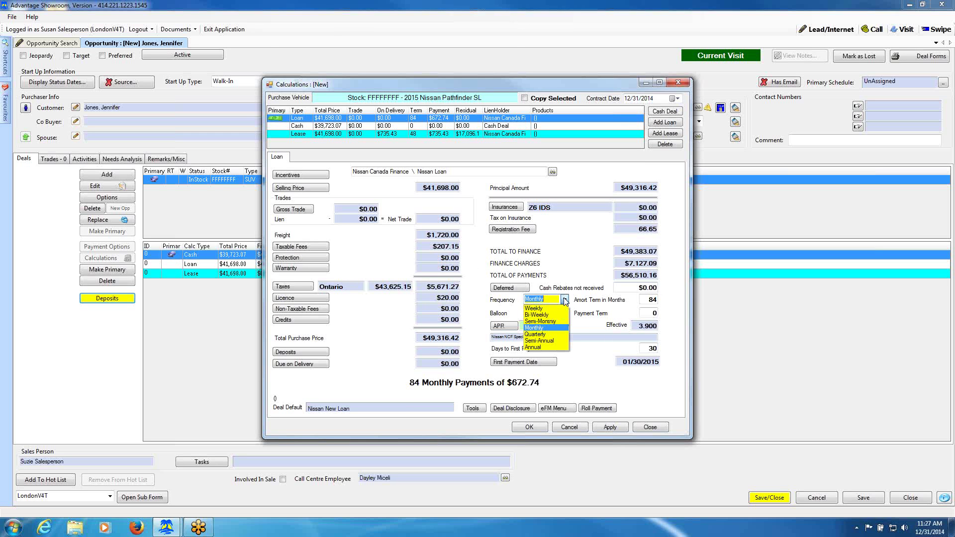
click(557, 314)
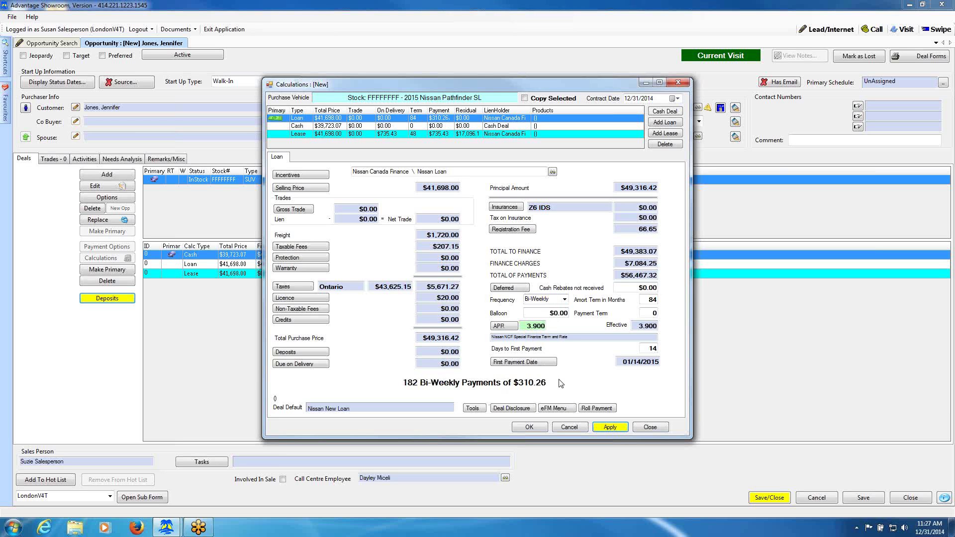
double_click(645, 299)
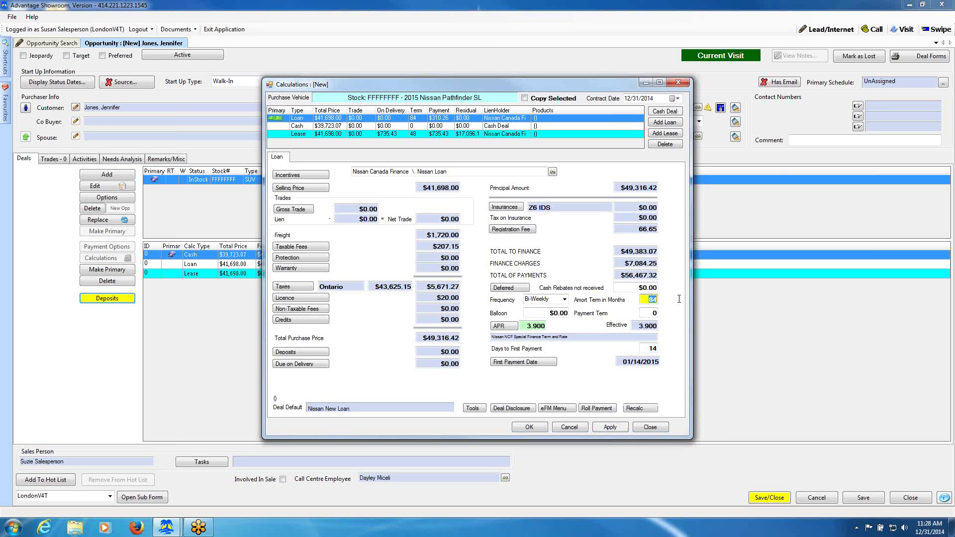
text(72)
click(640, 408)
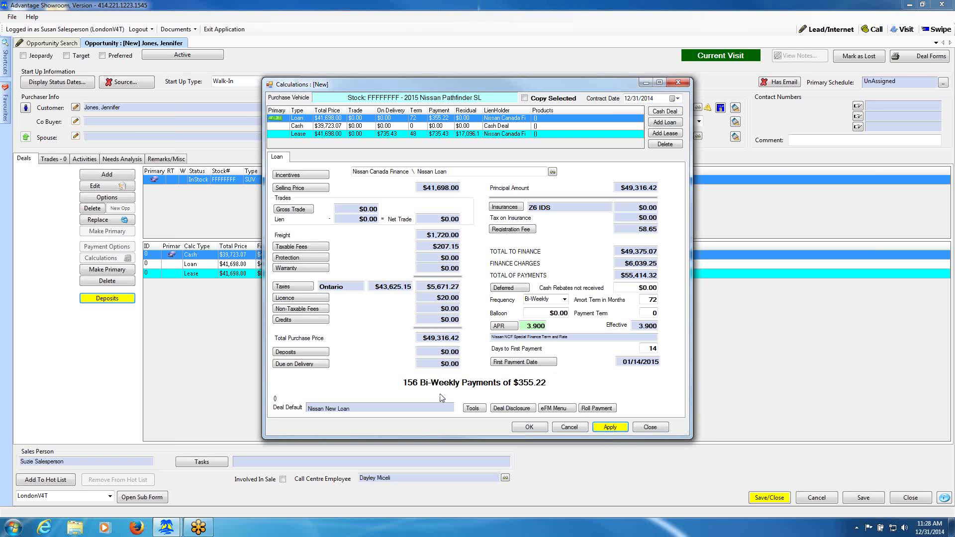
Apply the Nissan NCF Special Finance Term and Rate to the loan and view its empty Deposits list.
click(500, 327)
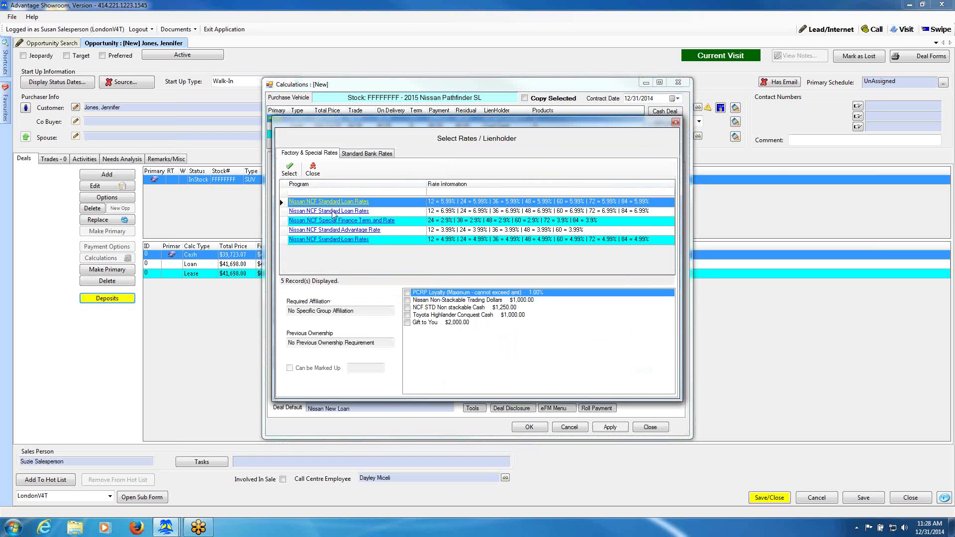
click(335, 221)
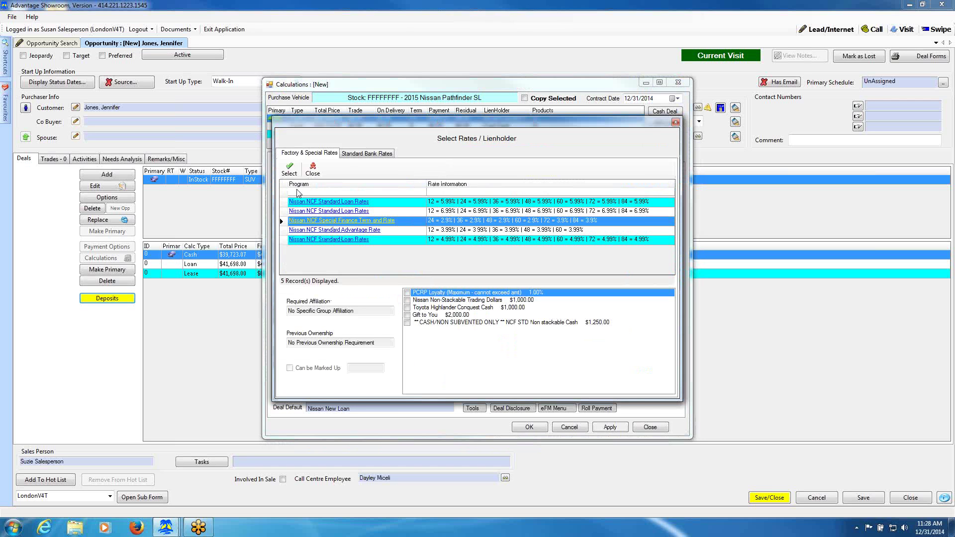
click(289, 170)
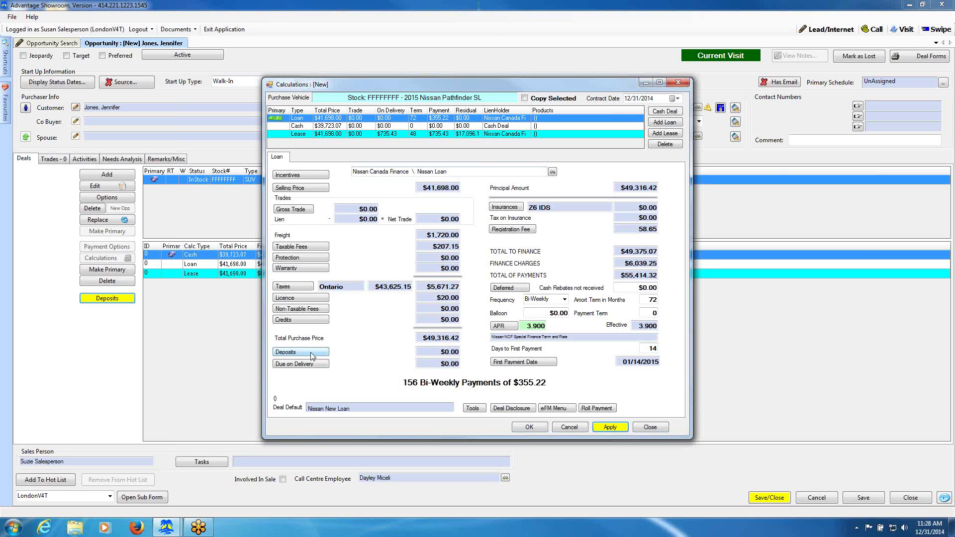
click(302, 352)
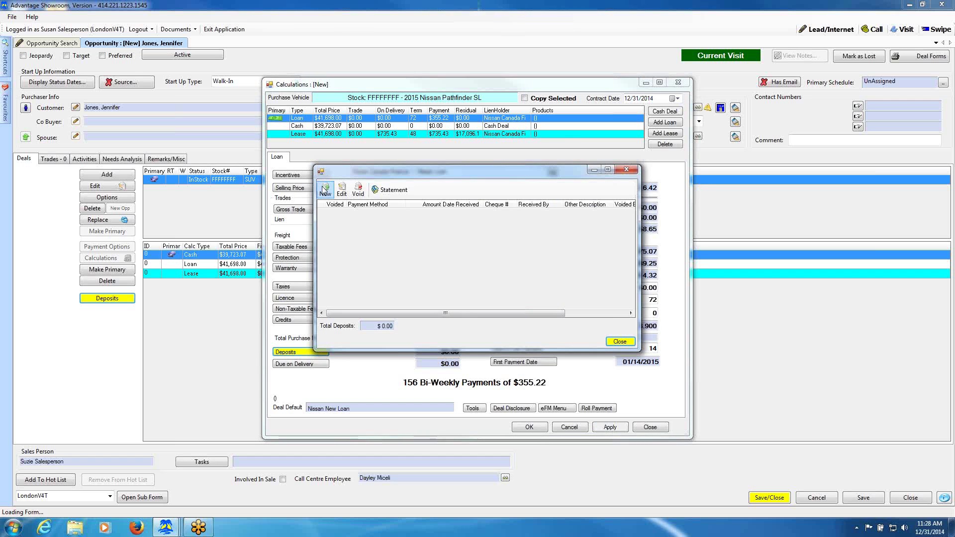
Record a new $500 Cash deposit for the Pathfinder deal and preview its receipt.
click(324, 190)
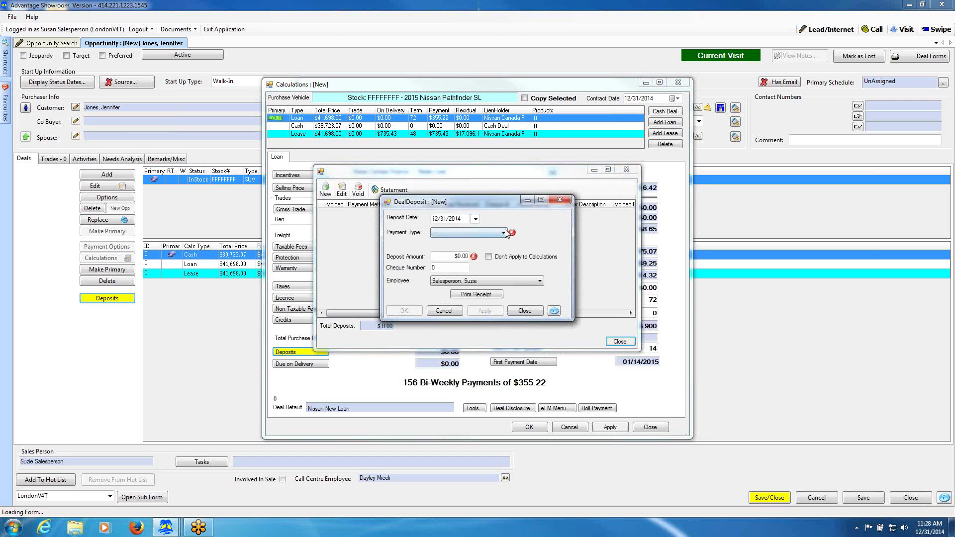
click(504, 233)
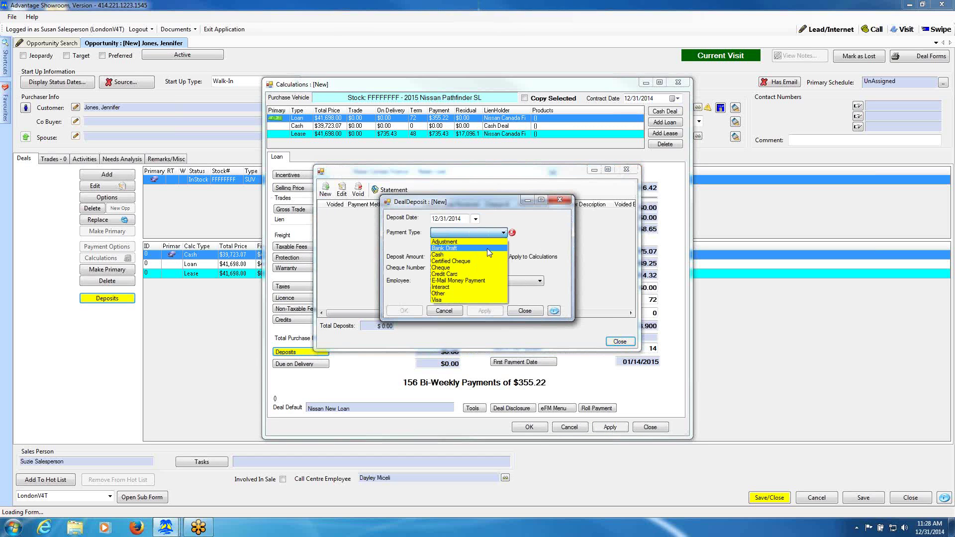
click(482, 254)
click(456, 256)
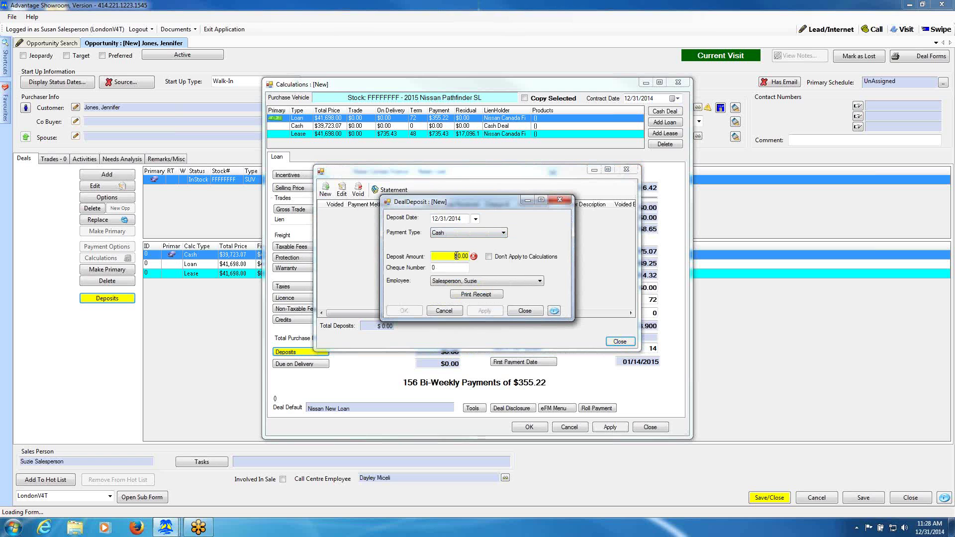
text(500)
key(Tab)
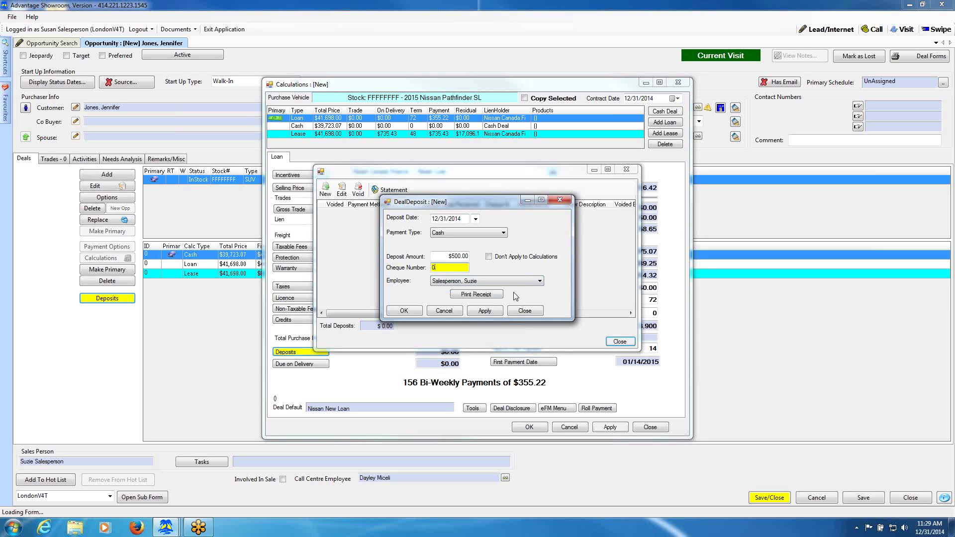
click(480, 295)
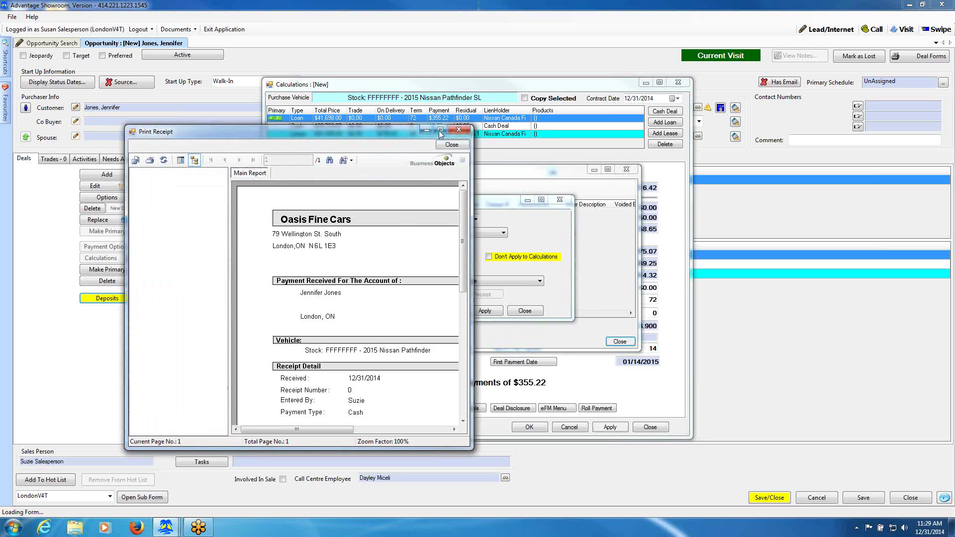
View the Oasis Fine Cars $500.00 cash receipt full-screen, print it, then close the preview.
click(440, 129)
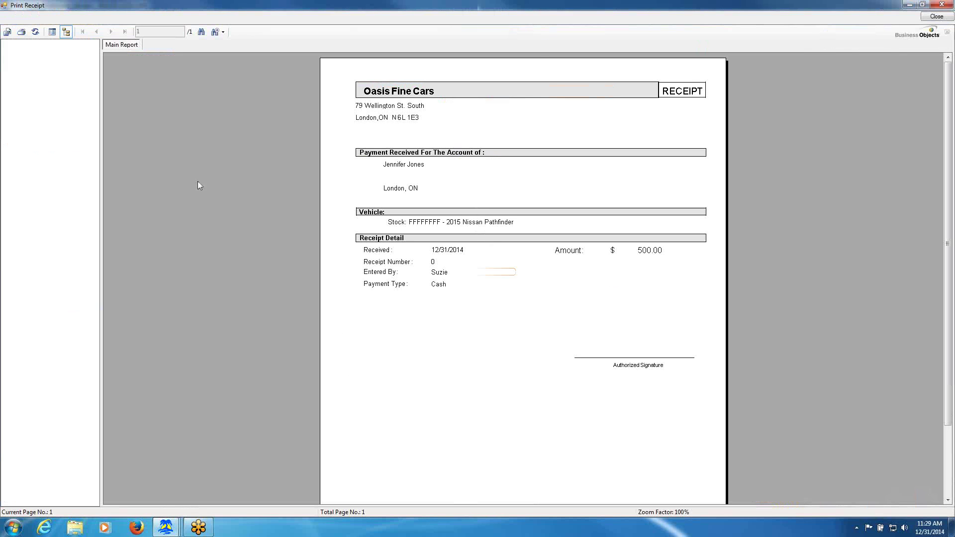
click(21, 33)
click(935, 18)
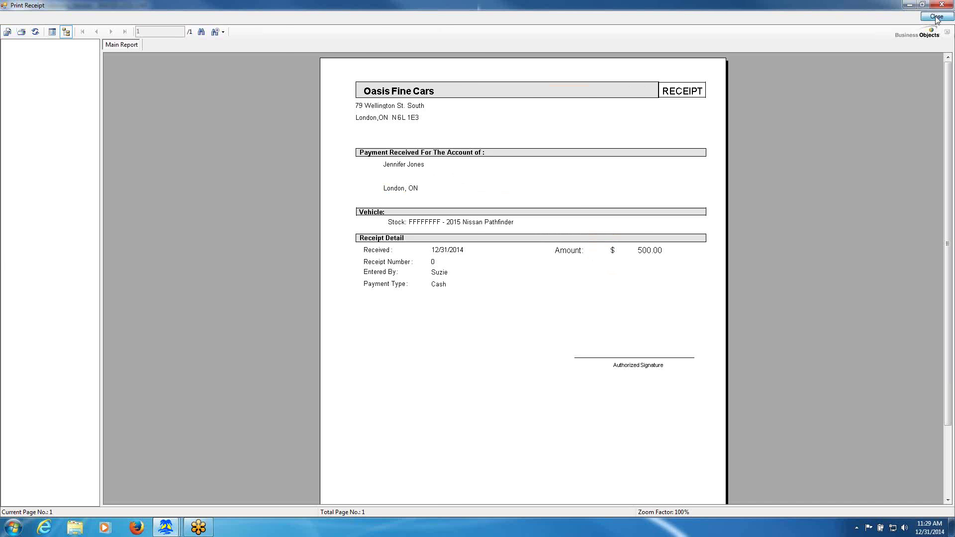
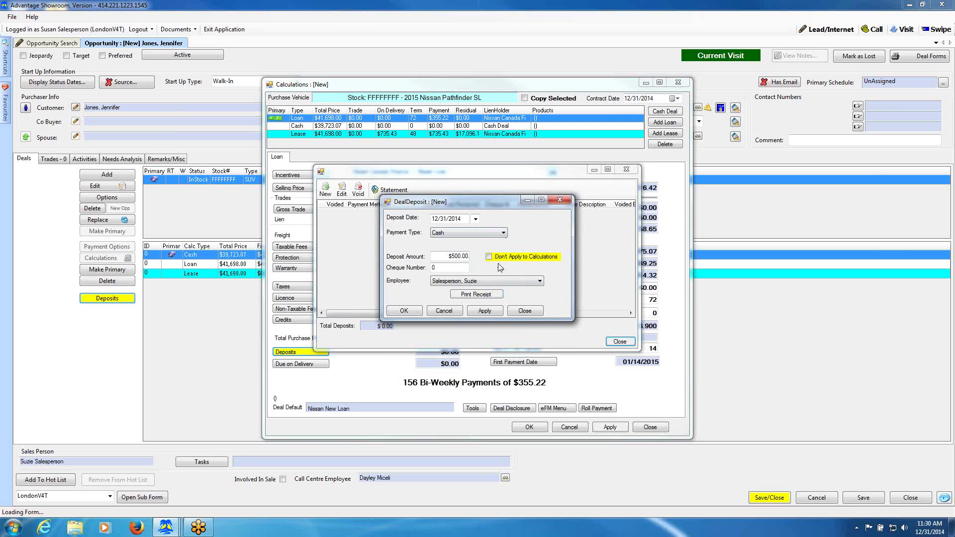
Save the $500 cash deposit and close the Deposits statement, bringing payments to $351.62.
click(405, 312)
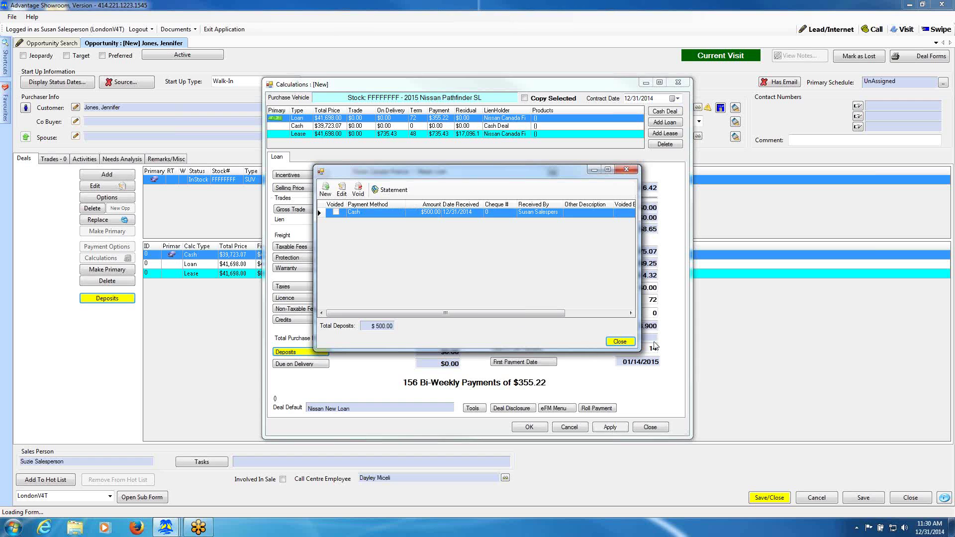
click(619, 341)
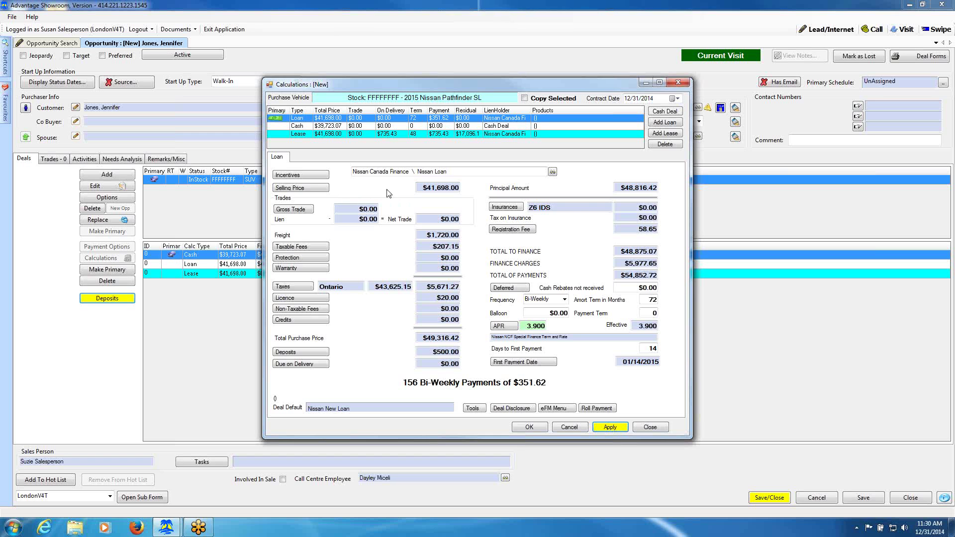
Add PCRP Loyalty as an incentive in the Selling Price breakdown, giving a $49,316.42 total purchase price.
click(318, 188)
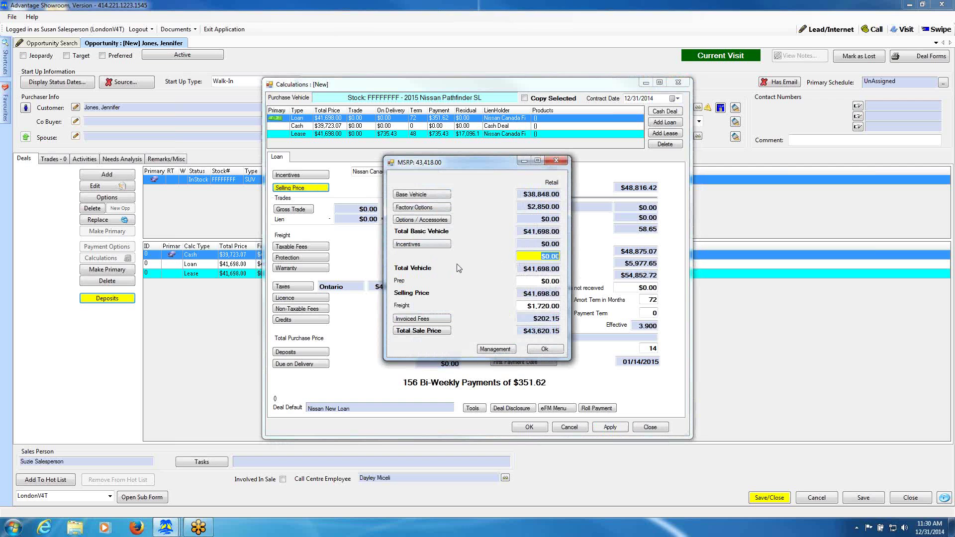
click(432, 243)
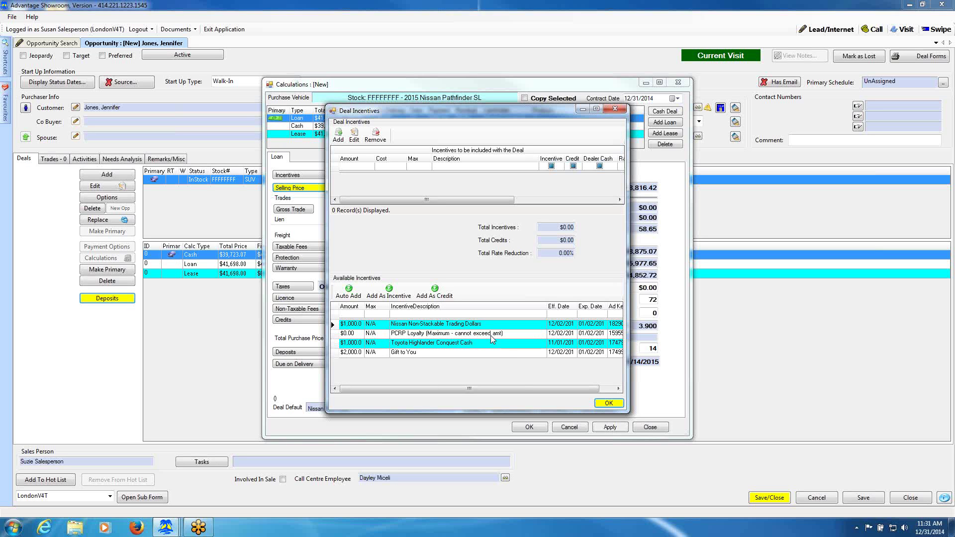
click(432, 337)
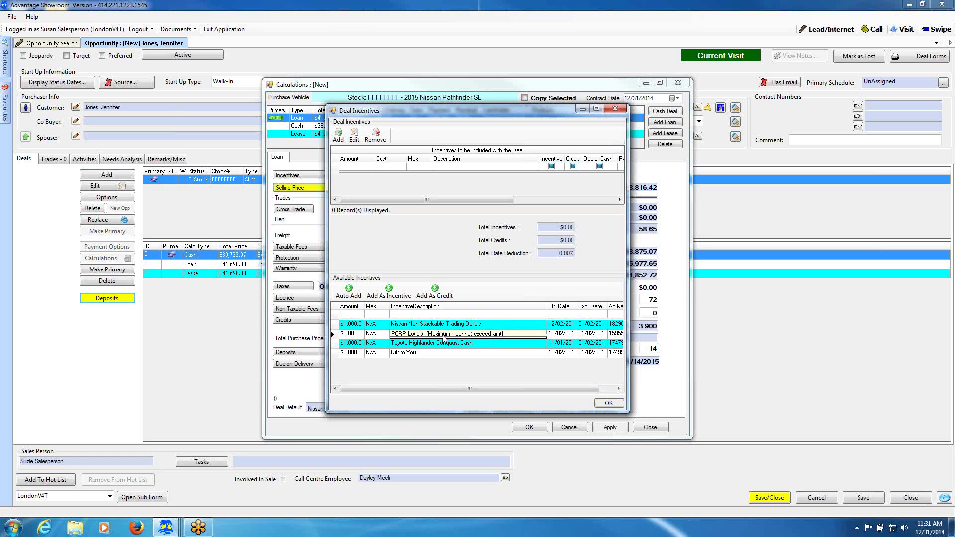
click(398, 293)
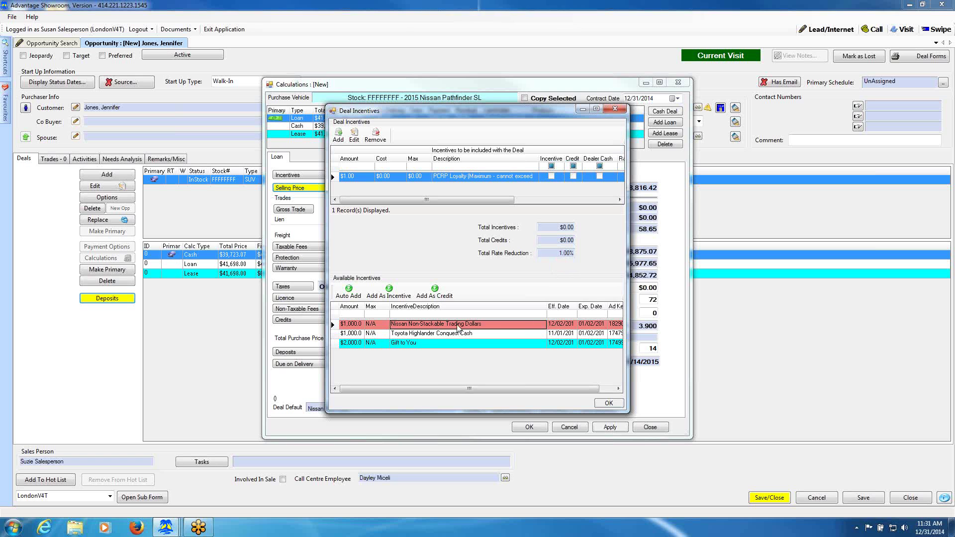
click(496, 324)
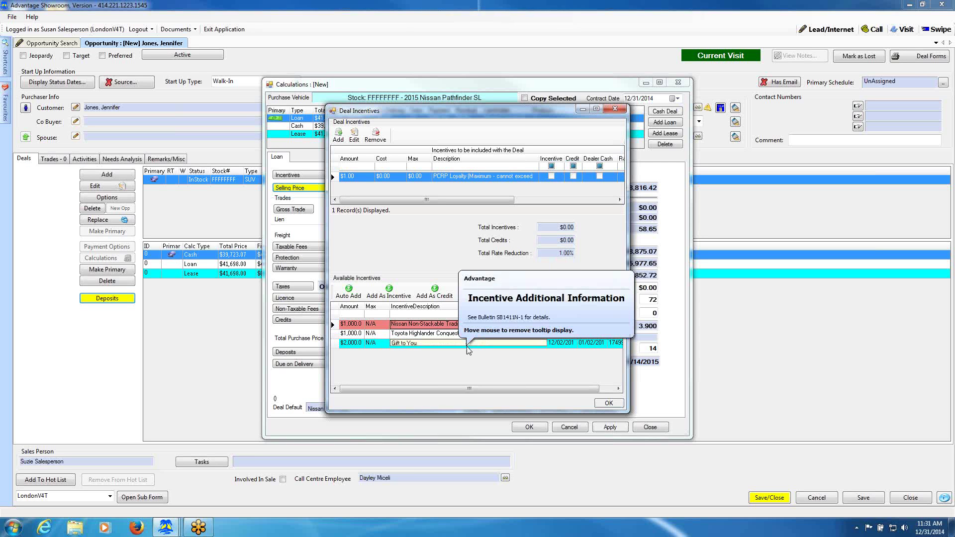
click(607, 403)
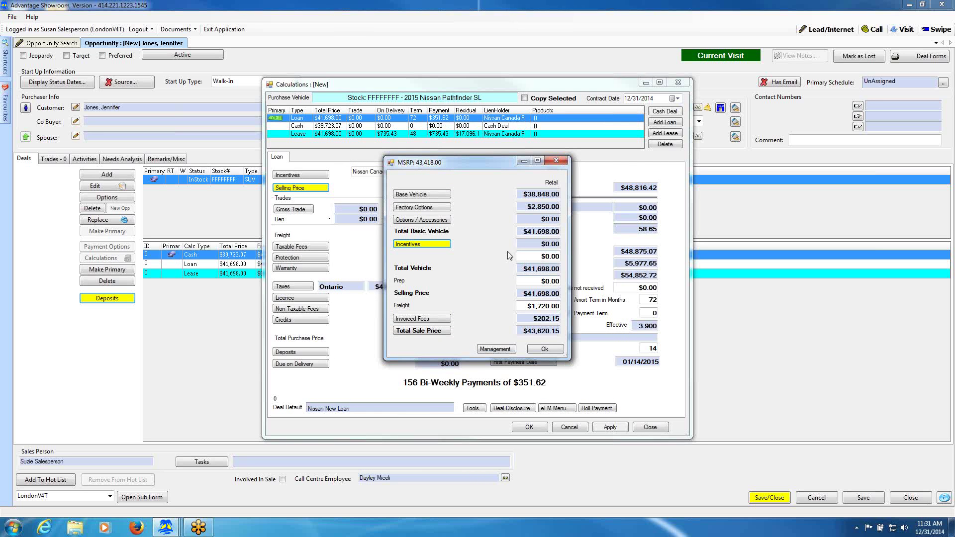
click(546, 349)
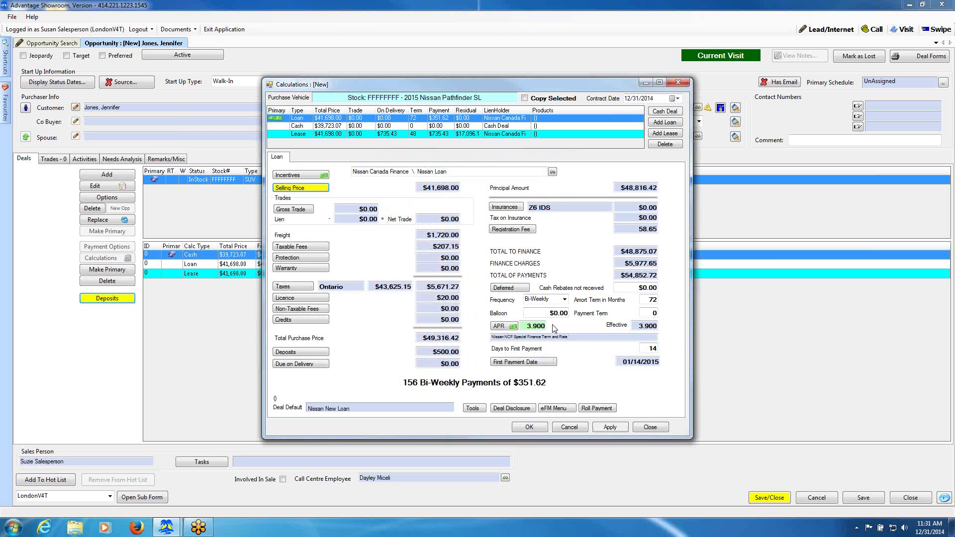
Choose Nissan NCF Special Finance Term and Rate, giving 2.900% APR and $341.51 bi-weekly payments.
click(511, 326)
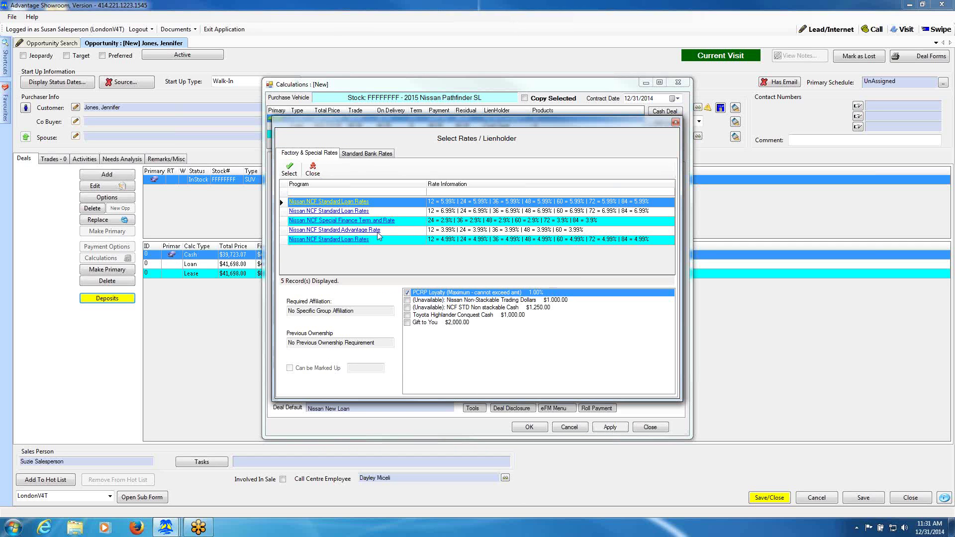
click(351, 223)
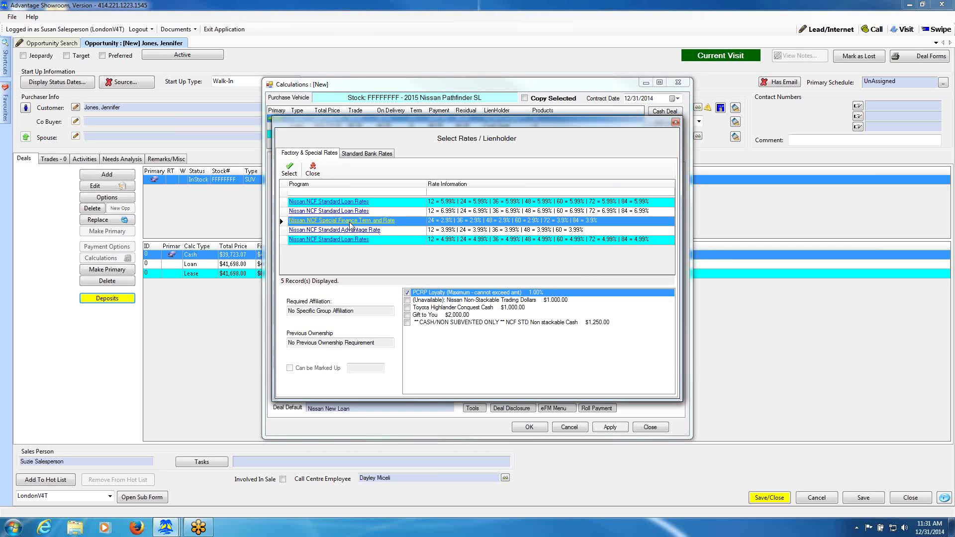
click(289, 169)
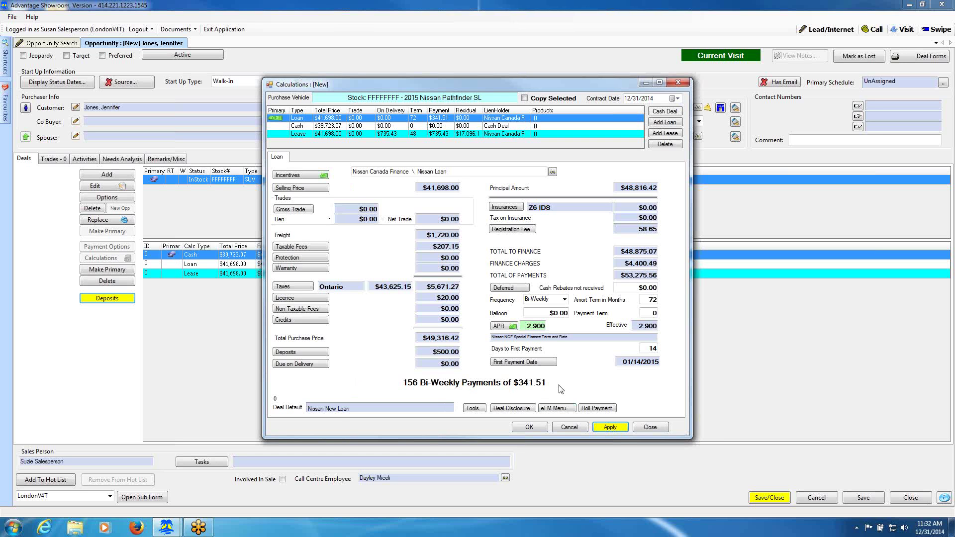
Roll a $325.00 bi-weekly payment into the total selling price, cutting it to $39,606.84.
click(597, 408)
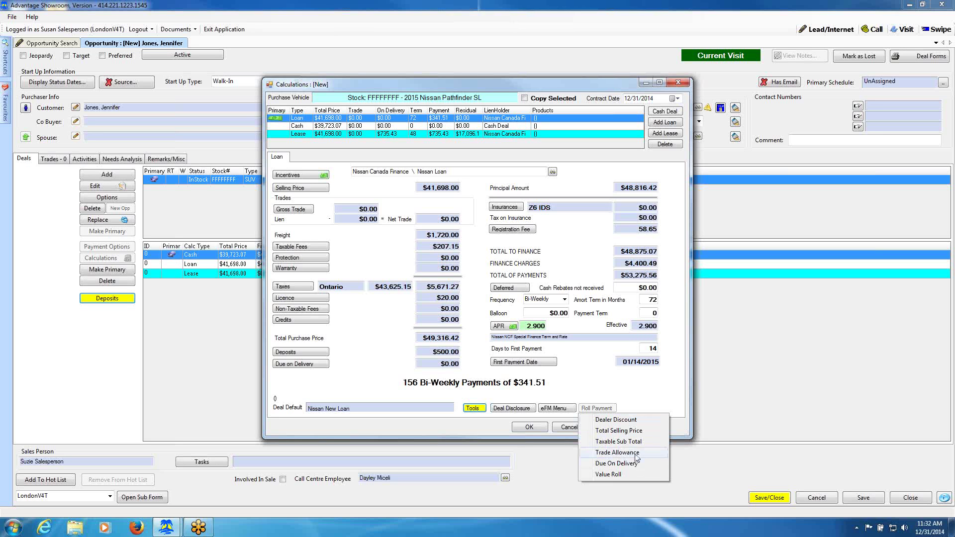
click(628, 423)
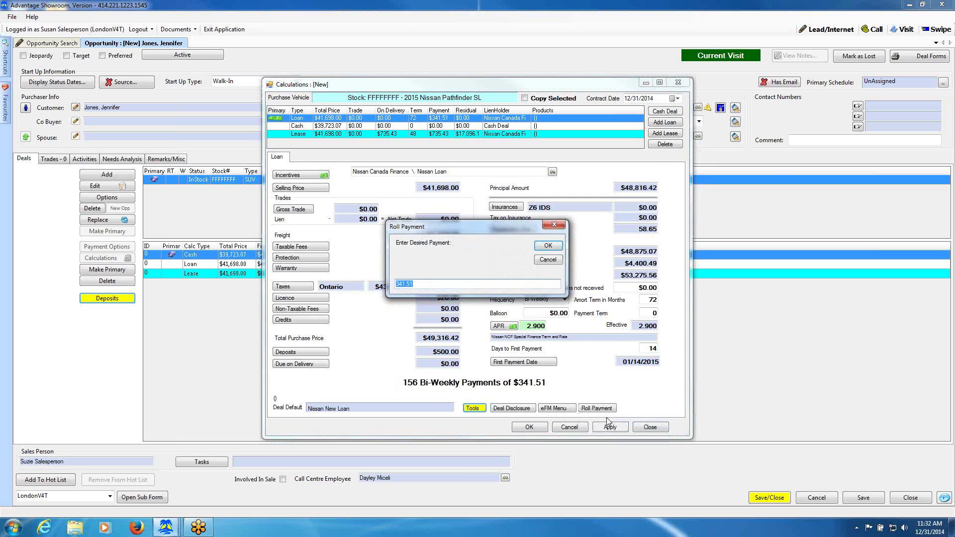
text(325)
click(548, 246)
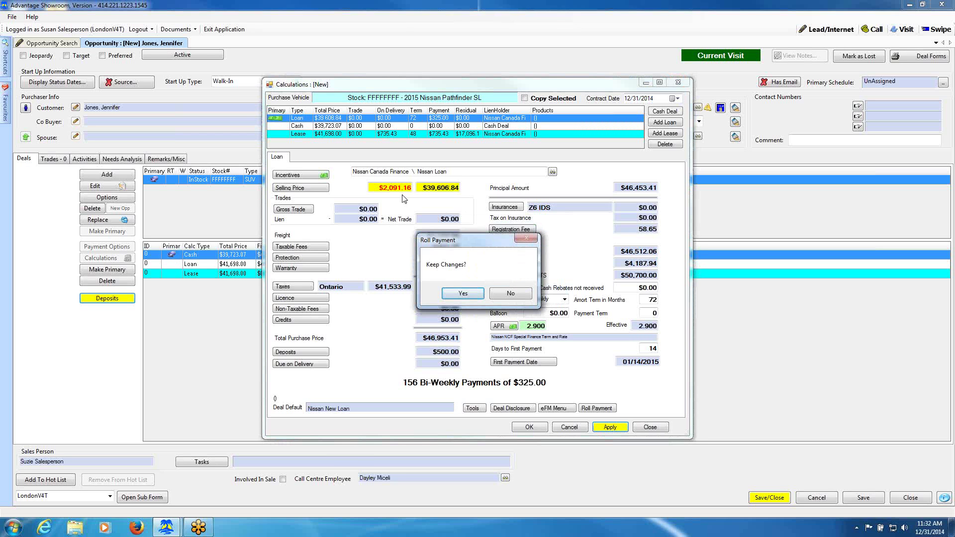
click(469, 292)
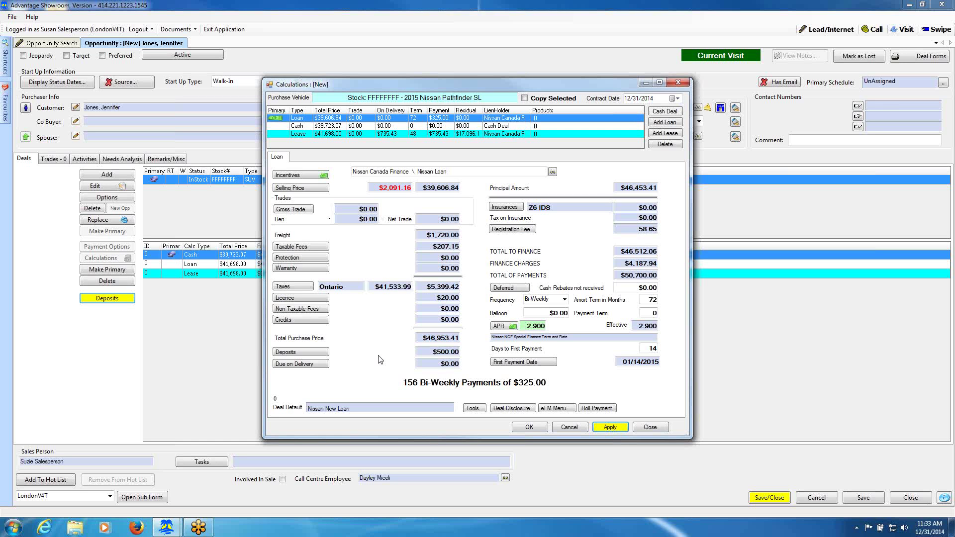
Enter a $5,000 retail and trade value for the trade-in and bring up the payoff calculator.
click(292, 211)
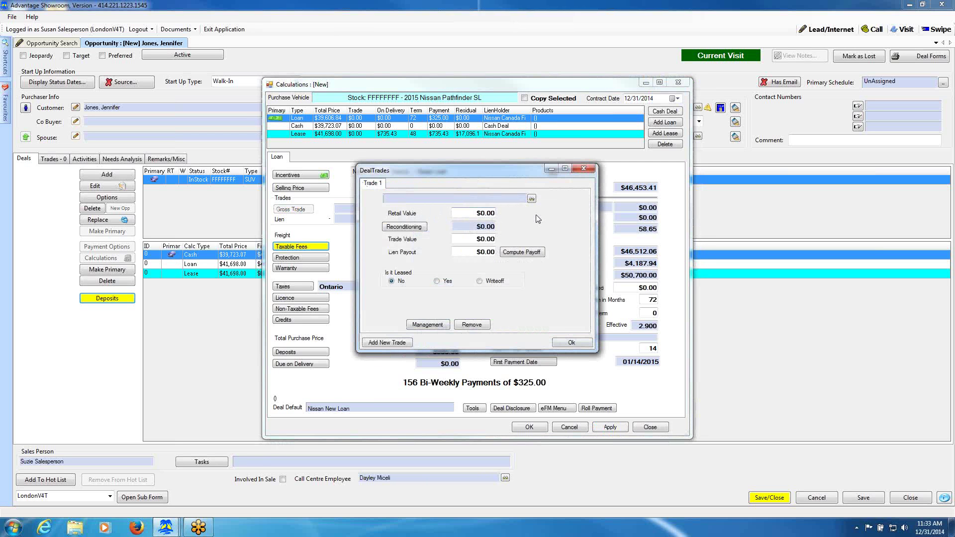
click(477, 213)
text(5000)
key(Tab)
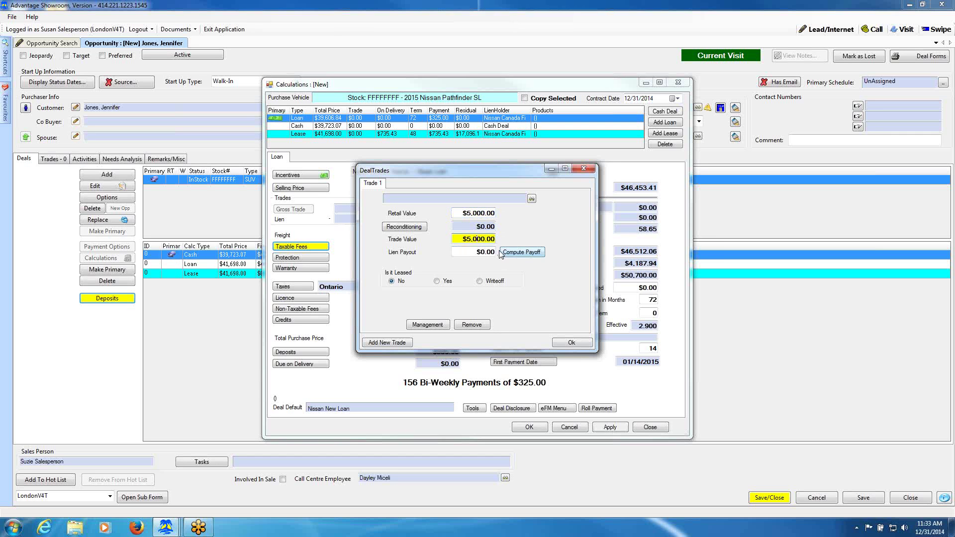
click(528, 255)
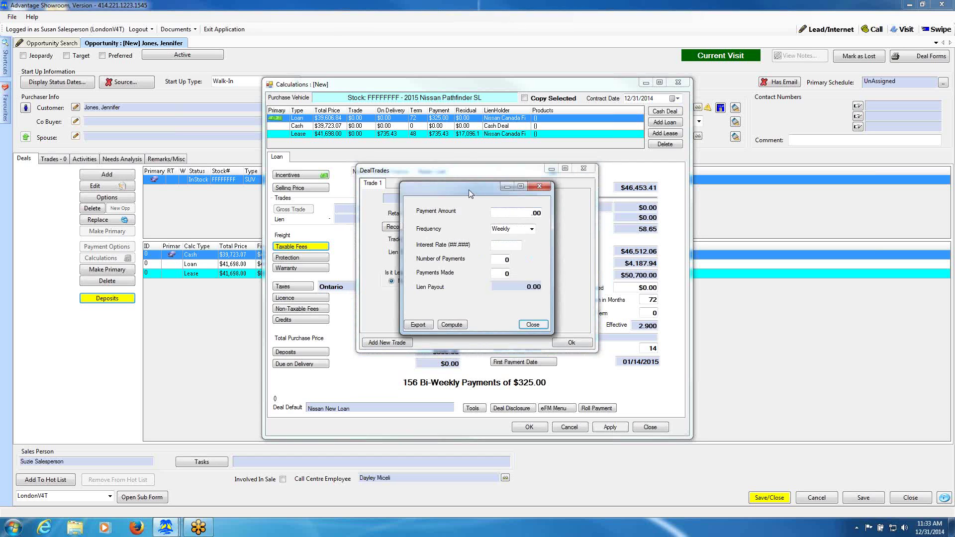
Enter a $450 Monthly lien payment at 10% interest in the payoff calculator.
drag(469, 189, 585, 192)
click(647, 215)
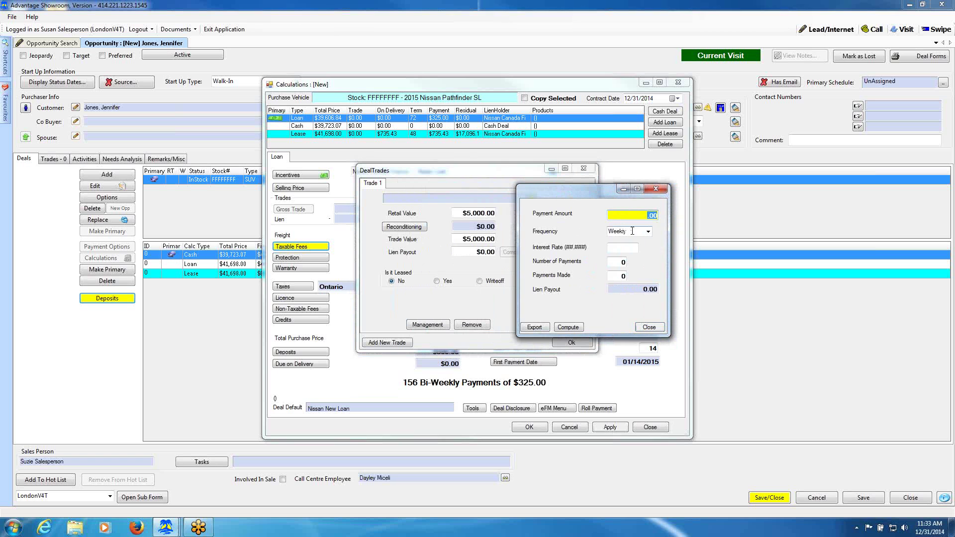
click(648, 231)
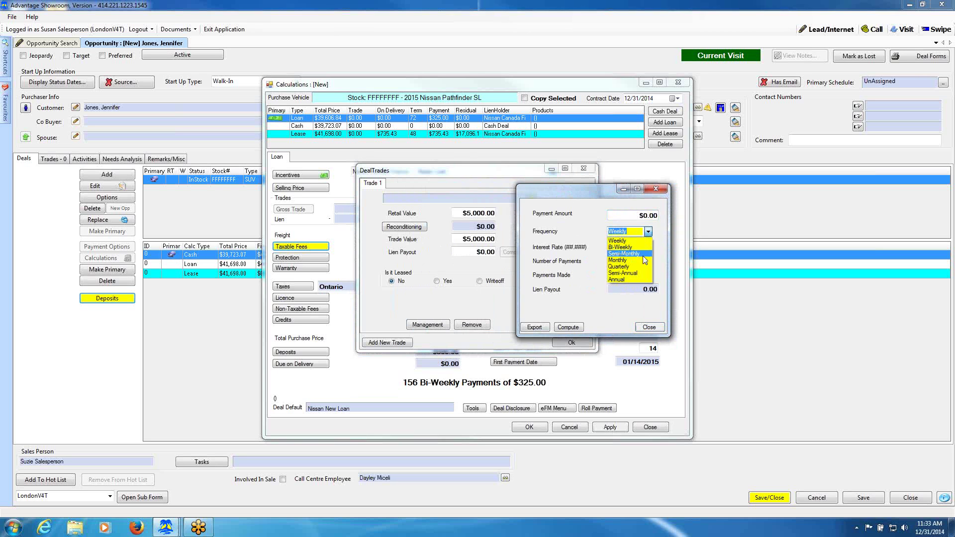
click(642, 260)
click(643, 215)
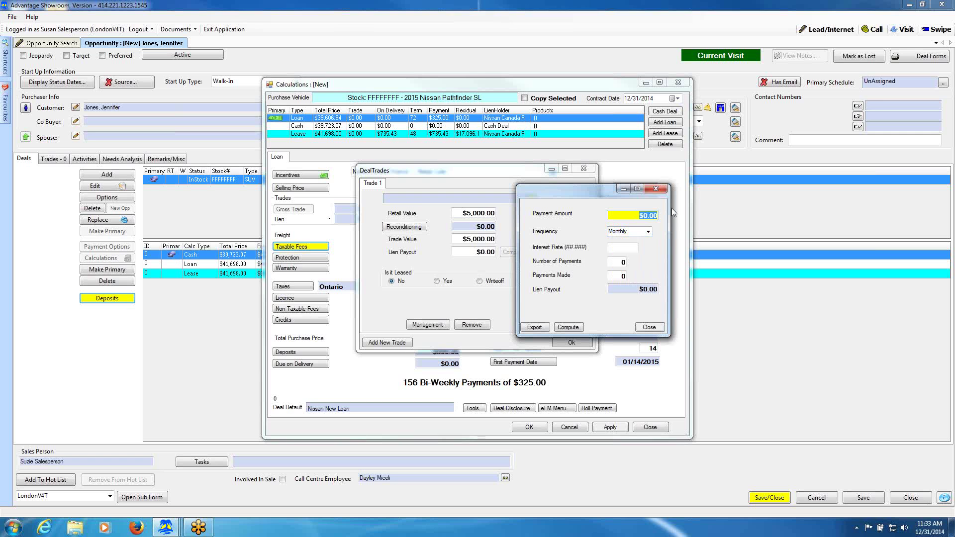
text(450)
click(623, 247)
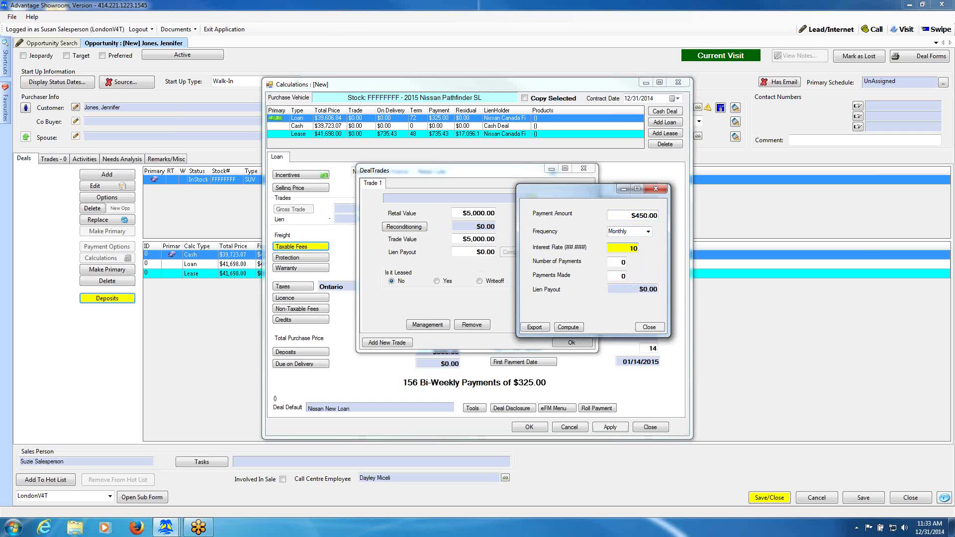
click(621, 262)
Set 60 payments with 48 made, compute the $5,118.53 payout, and export it to the trade.
double_click(623, 262)
text(60)
double_click(621, 275)
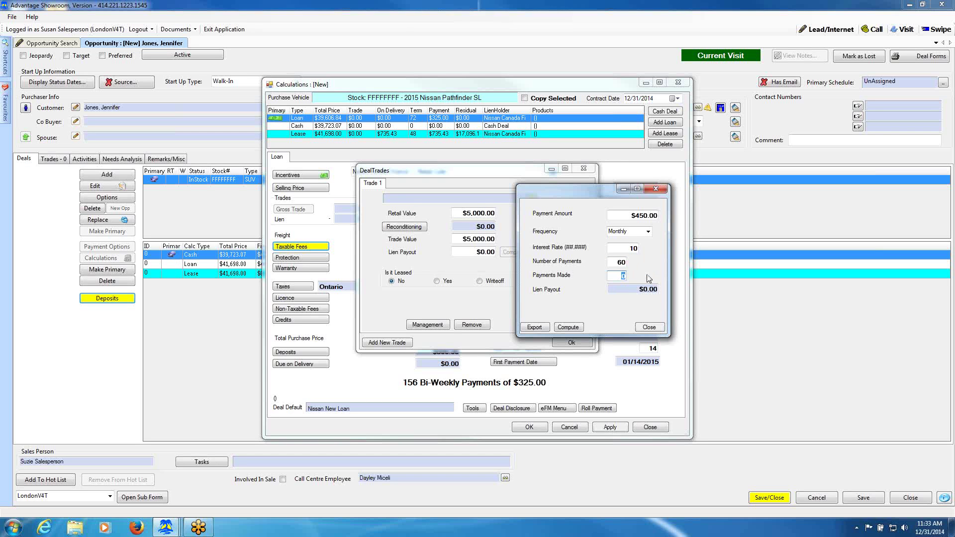
text(48)
click(616, 261)
click(534, 327)
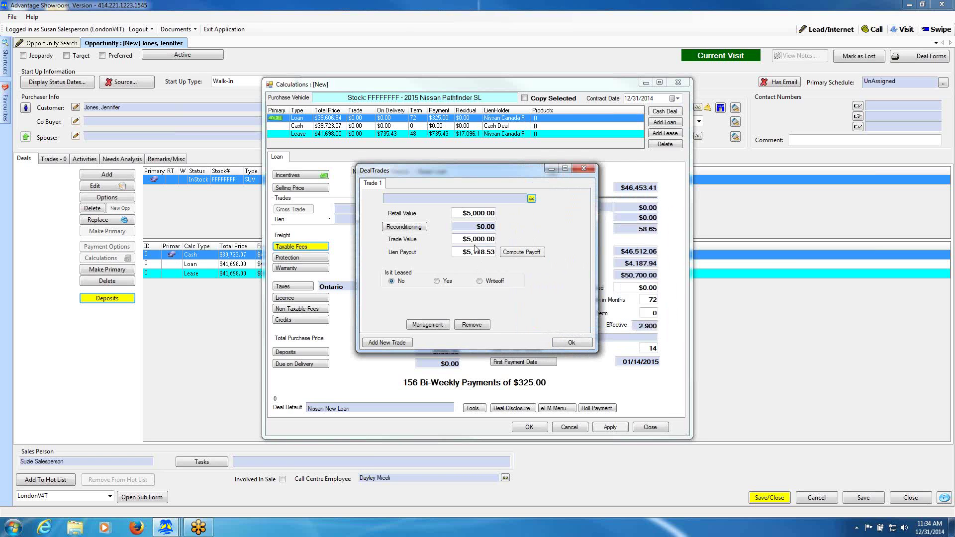
Confirm the DealTrades dialog so the loan summary shows 156 payments of $321.29.
click(573, 343)
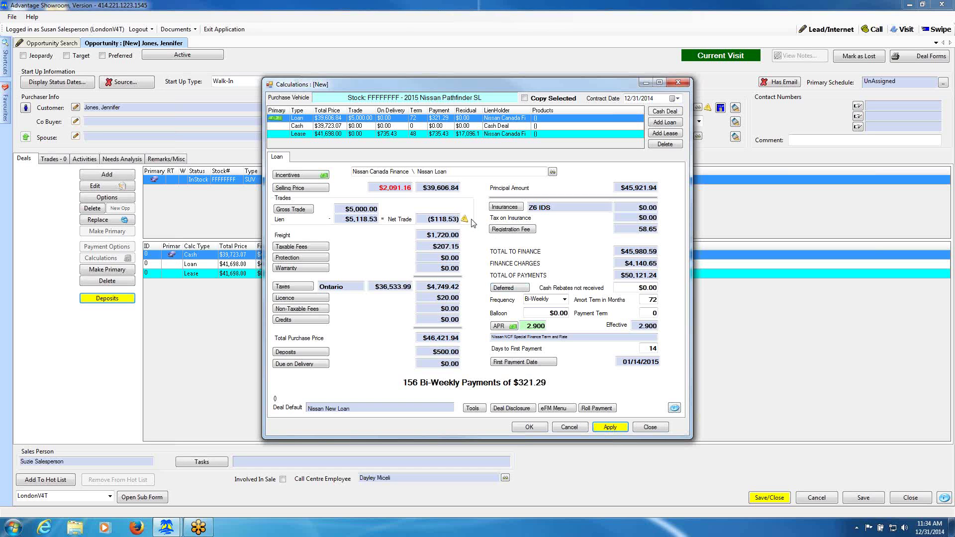
mouse_move(465, 221)
Roll the payment back to $325.00, raising the selling price to $40,076.92, and keep it.
click(508, 411)
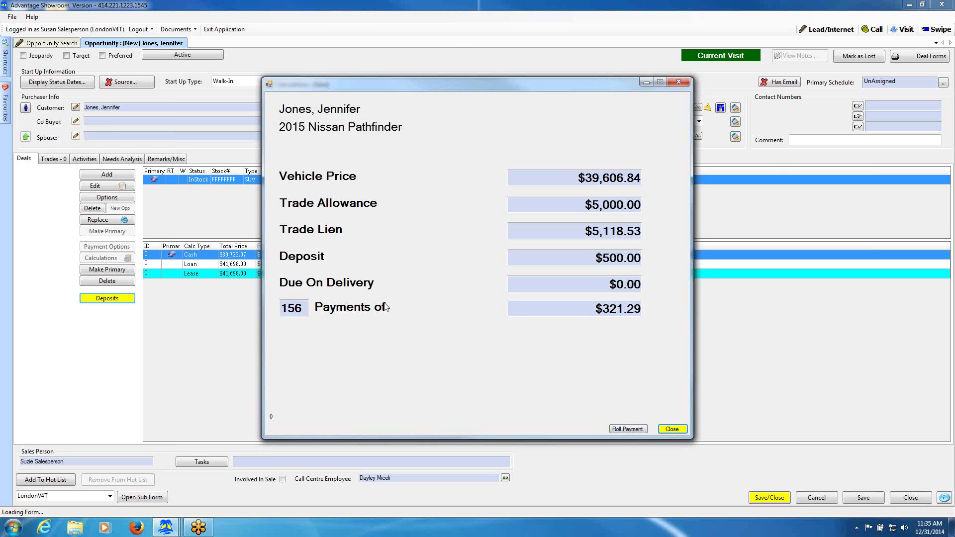
click(622, 429)
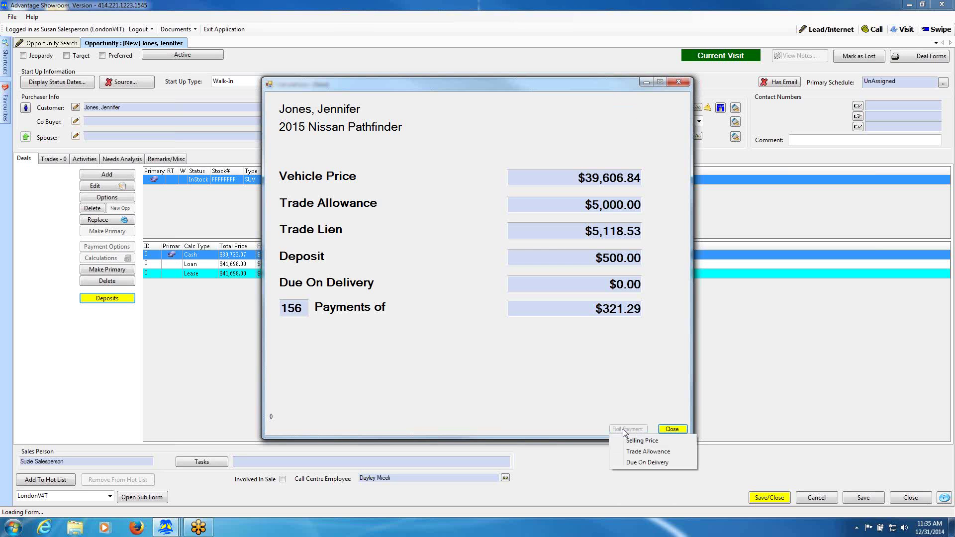
click(645, 441)
text(325)
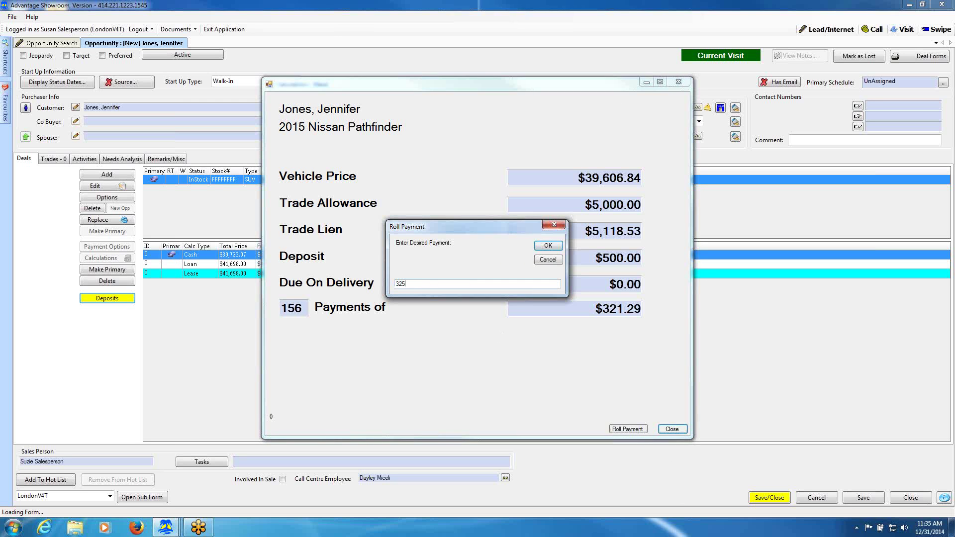
text(24.45)
click(547, 245)
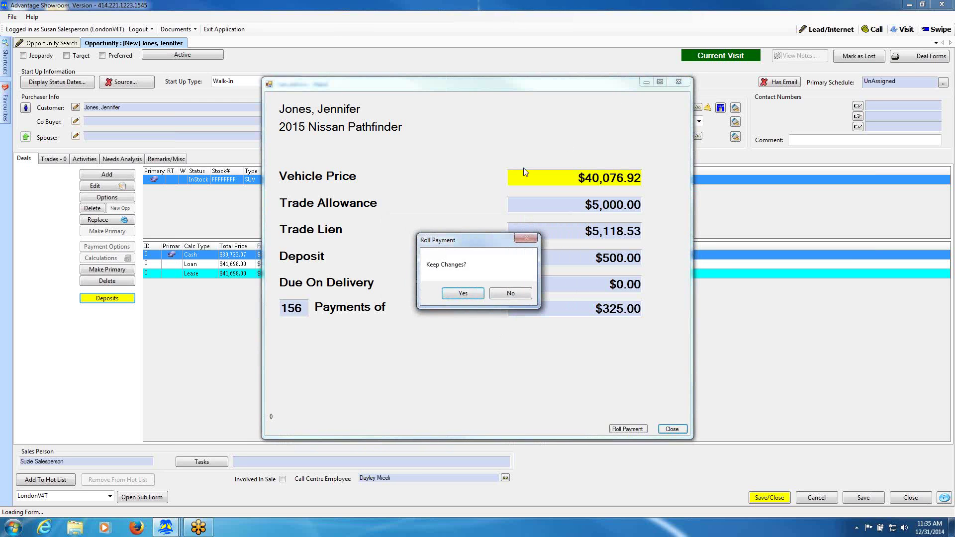
click(463, 294)
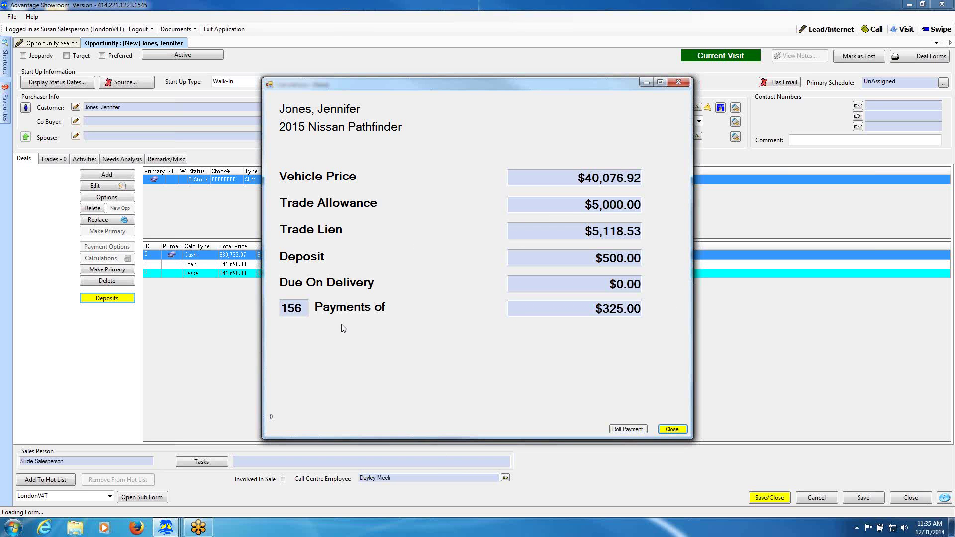
click(664, 431)
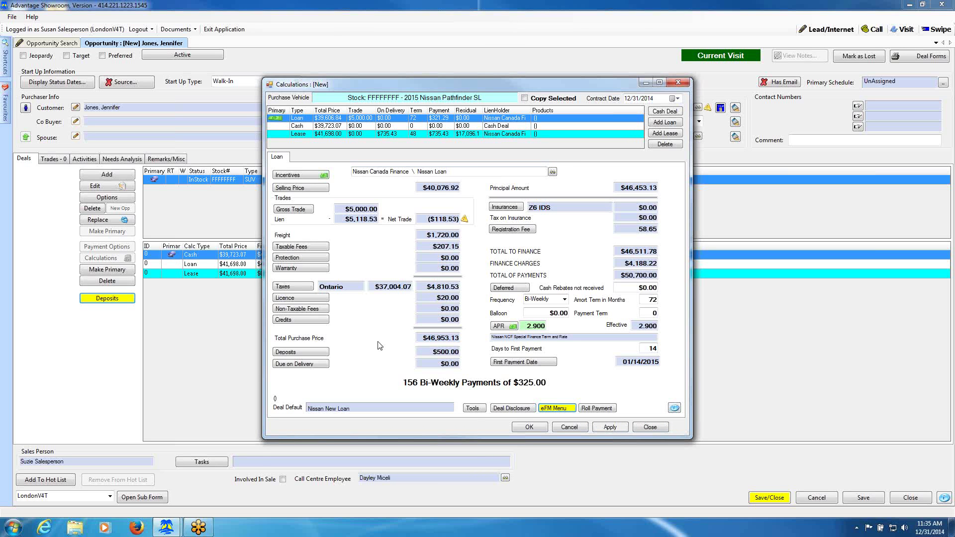
Choose Fuel Comparison from the Calculations Tools menu.
click(472, 409)
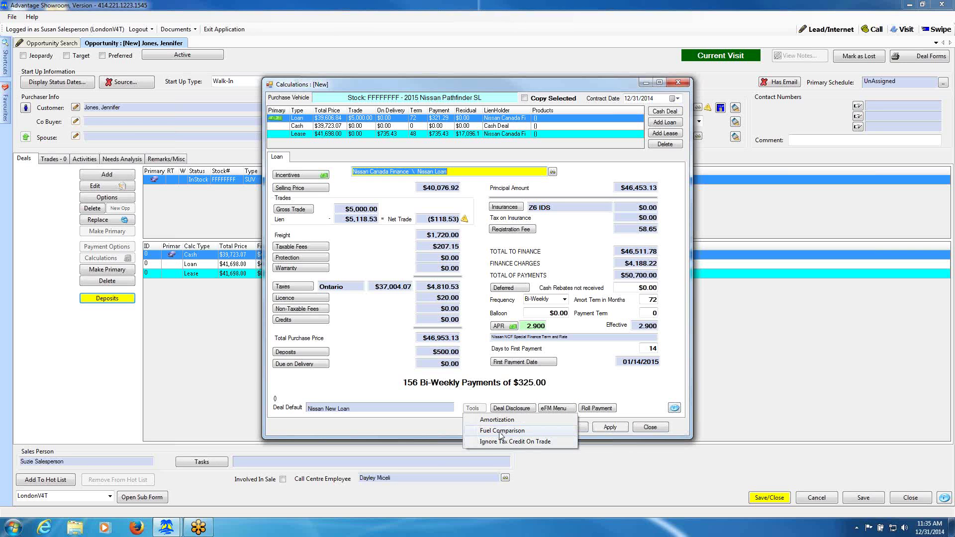
click(500, 431)
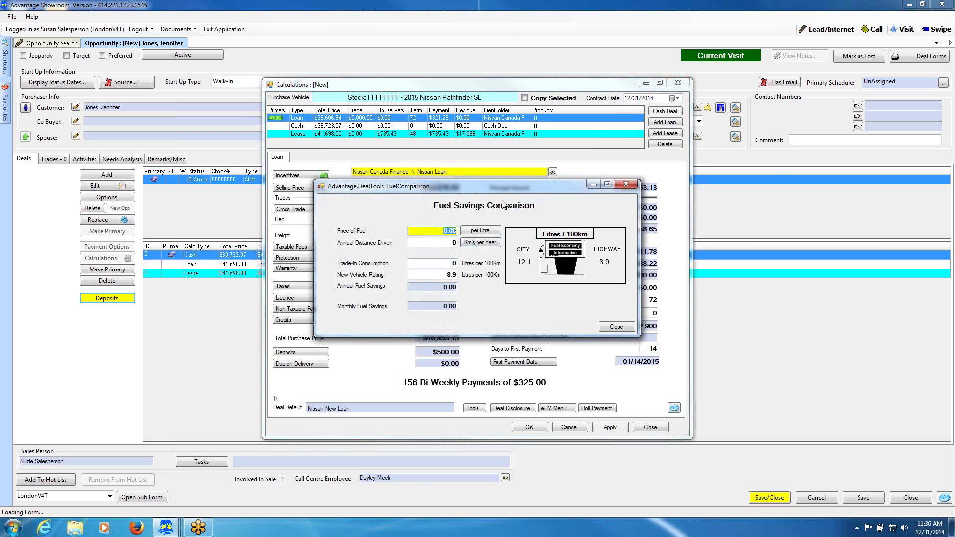
Enter fuel price .946, 25000 km yearly and 10 L/100km trade-in use, yielding $260.15 yearly savings.
key(BackSpace)
text(.946)
click(447, 243)
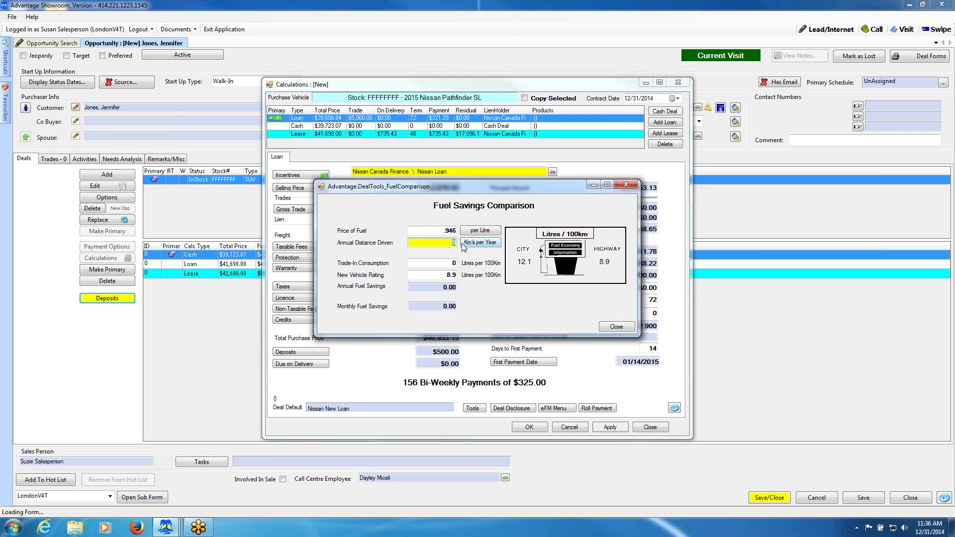
text(25000)
click(443, 263)
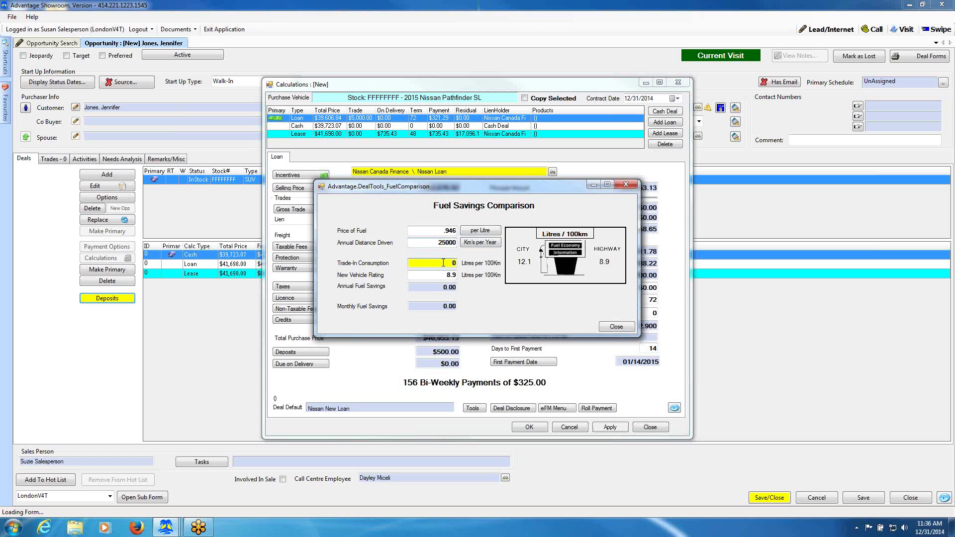
double_click(444, 263)
text(10)
click(446, 274)
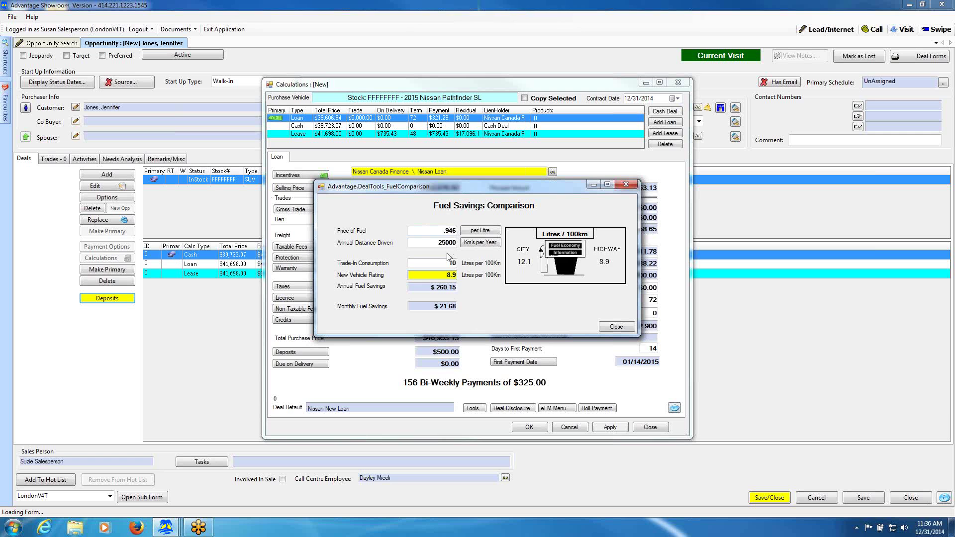
click(426, 230)
Recalculate fuel savings with an 8.4 L/100km trade-in (-$118.25 yearly) and close the comparison.
click(444, 262)
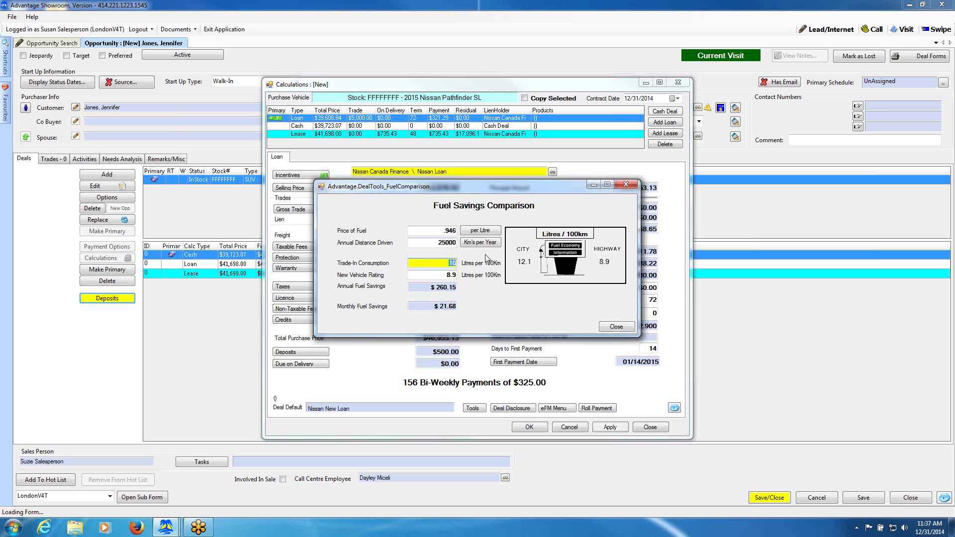
text(8.4)
click(442, 275)
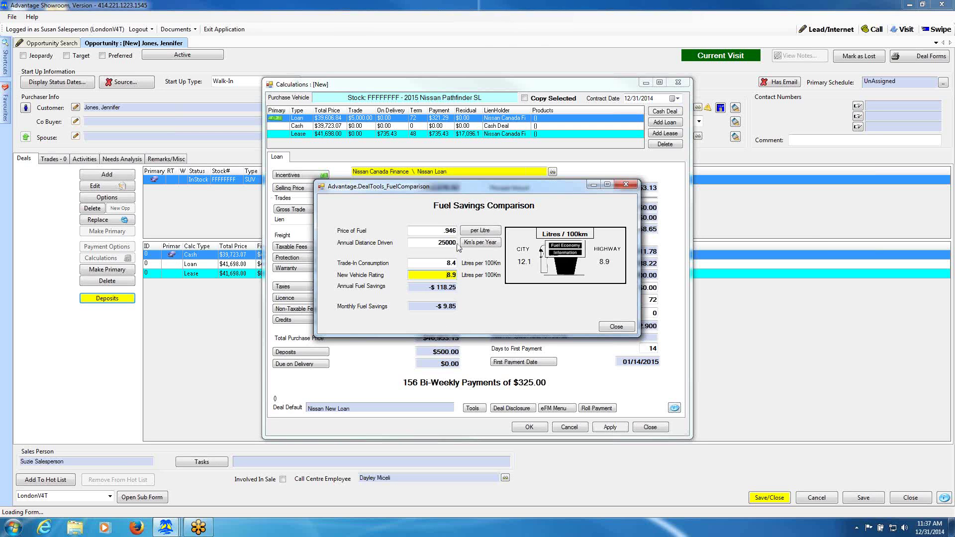
click(615, 329)
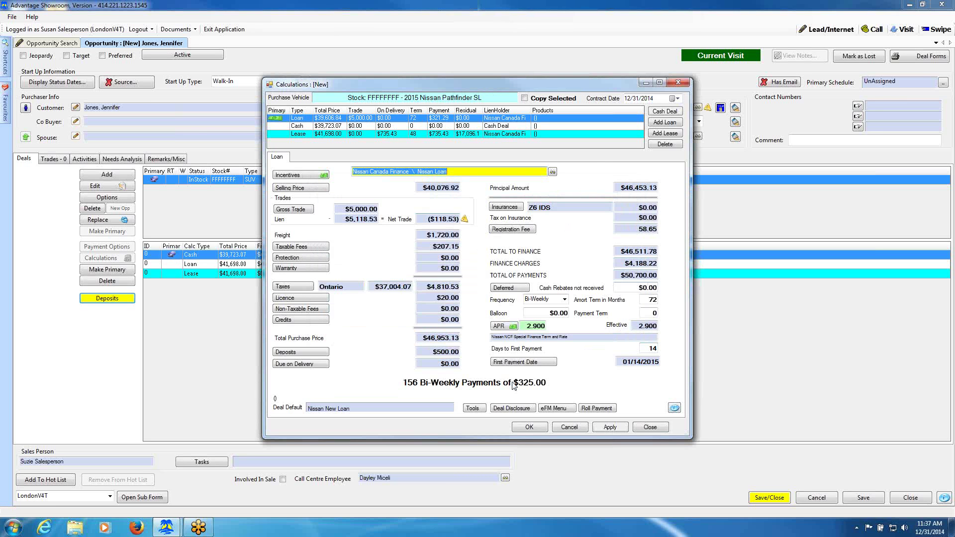
click(473, 410)
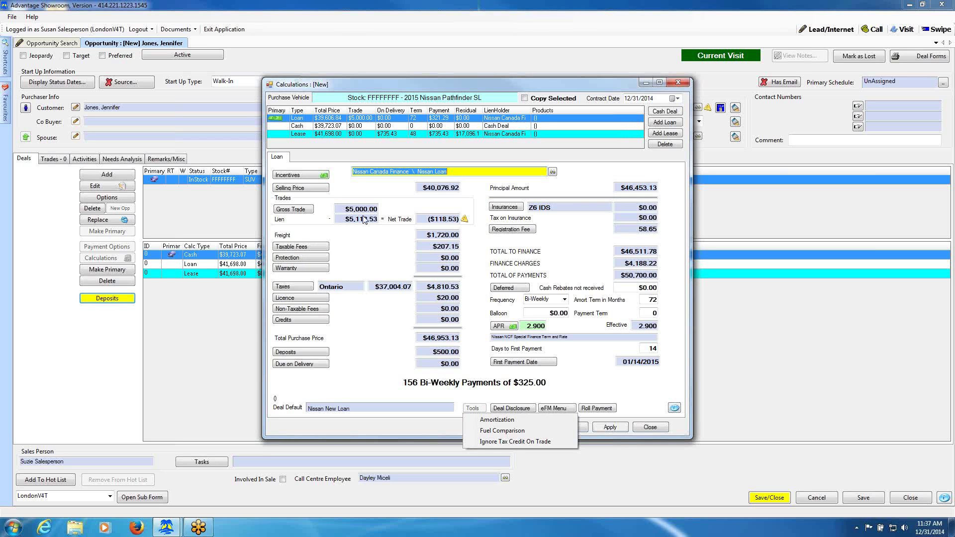
click(498, 421)
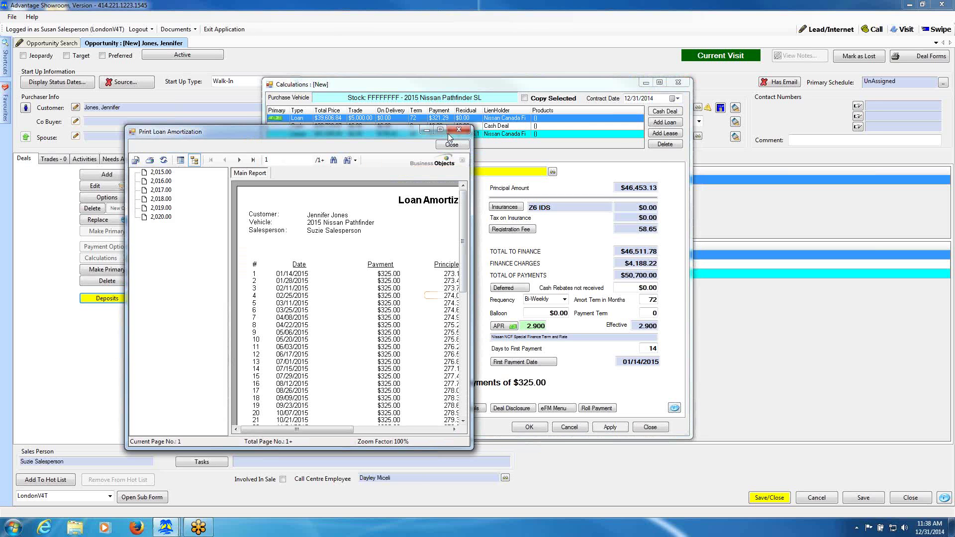
click(440, 130)
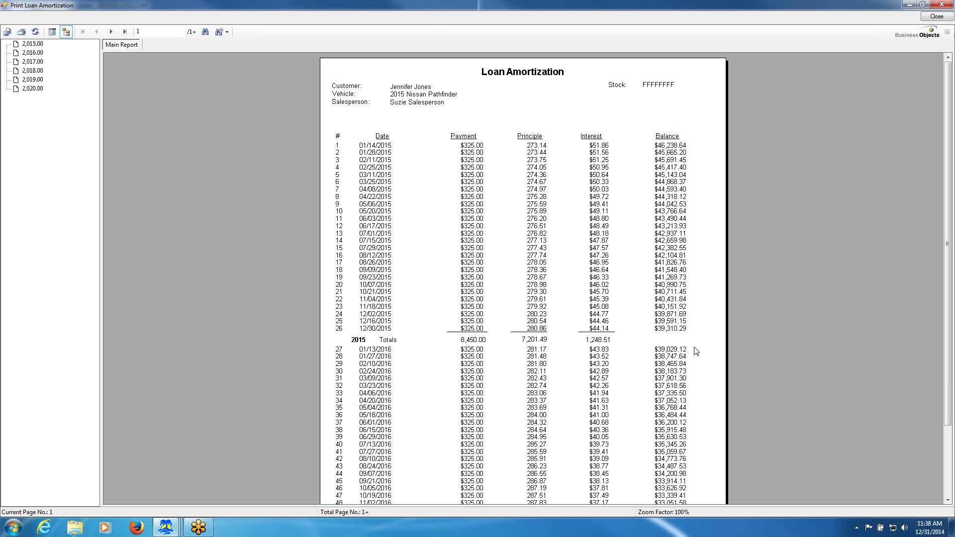
click(678, 349)
click(372, 415)
click(124, 33)
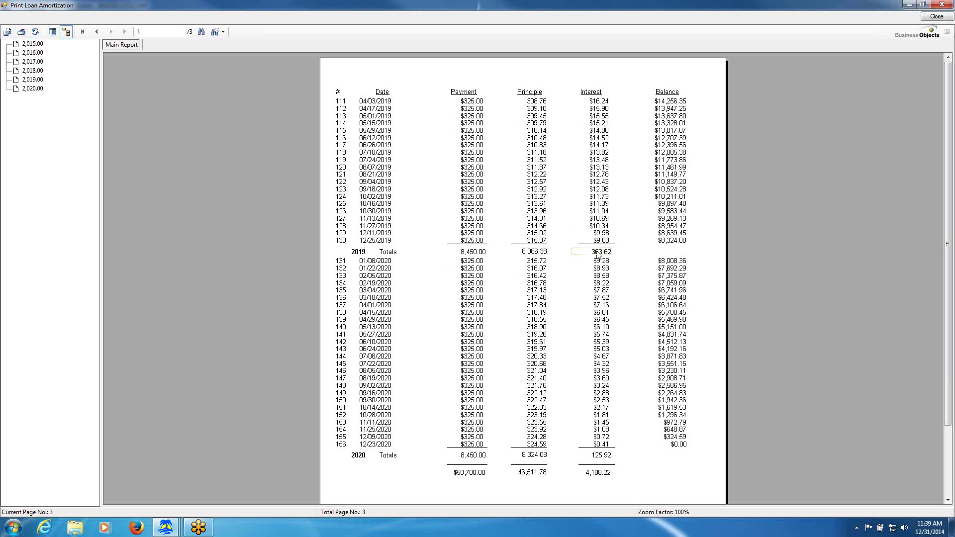
click(932, 18)
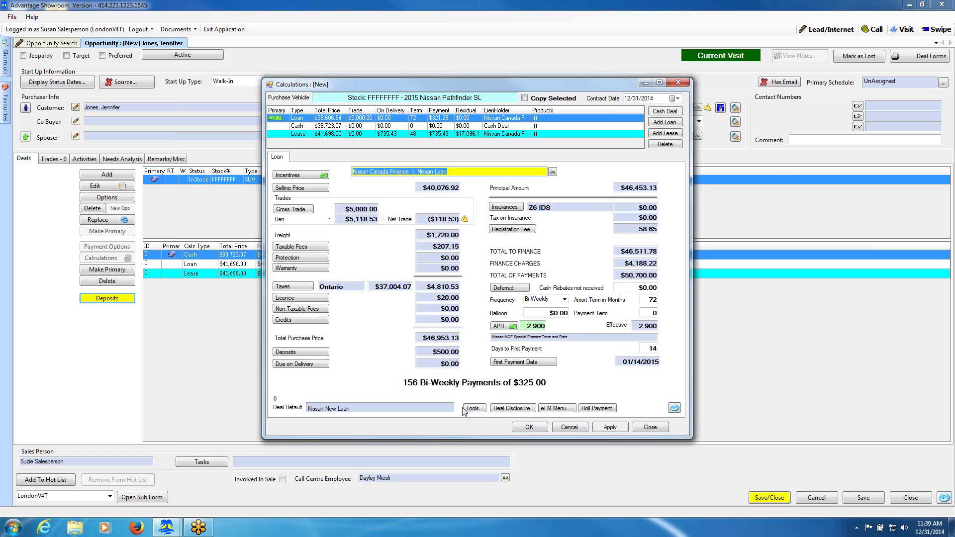
Save the $325.00 bi-weekly loan to the deal list and reopen the deal calculations.
click(529, 427)
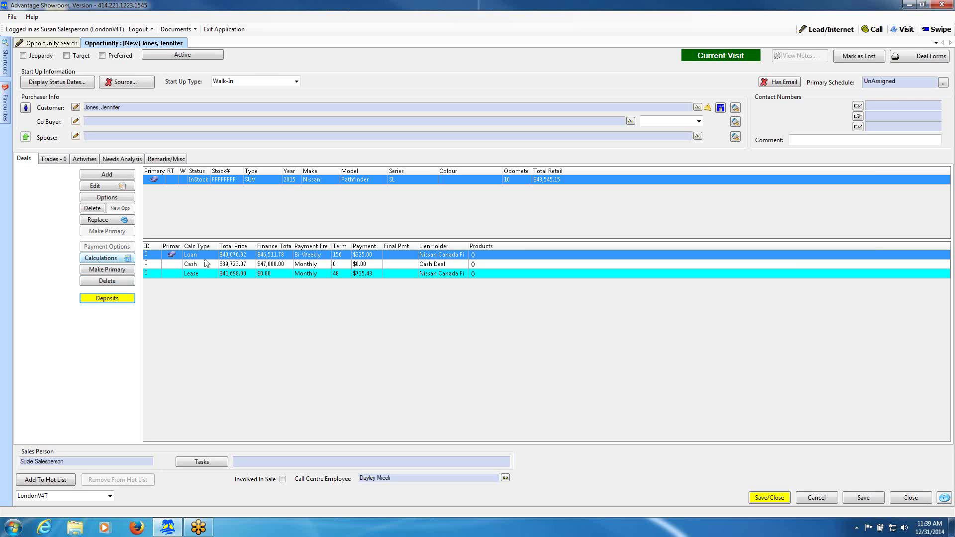
click(106, 262)
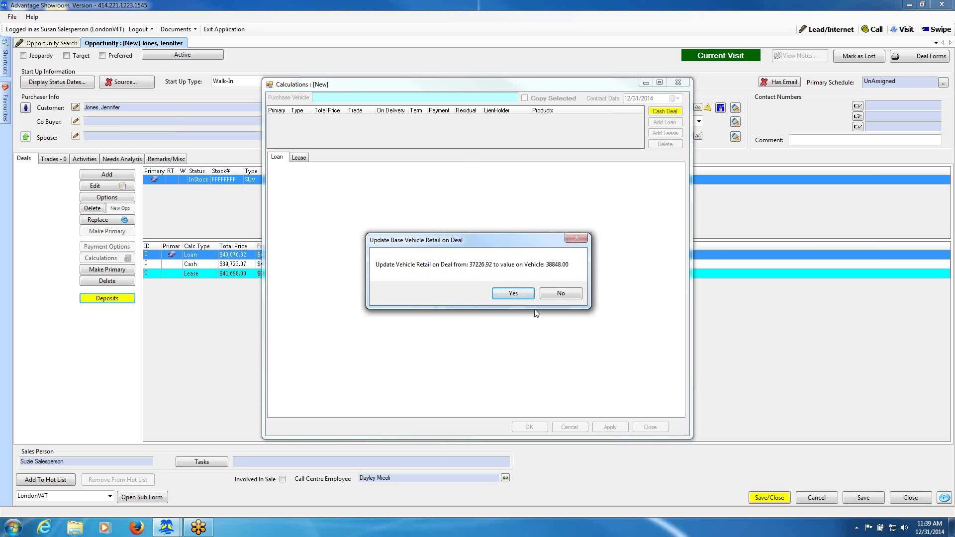
Keep the existing 37226.92 vehicle retail and review the selling price breakdown.
click(564, 294)
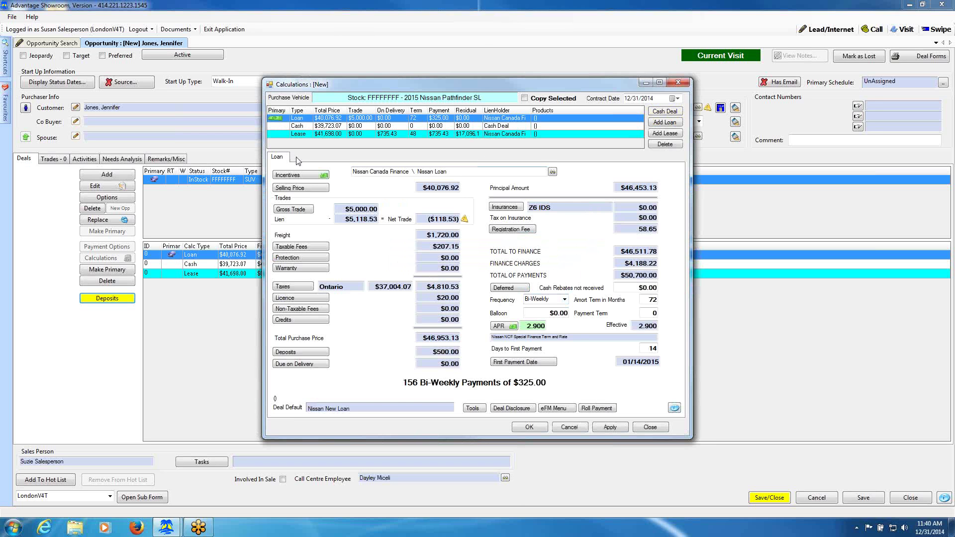
click(318, 189)
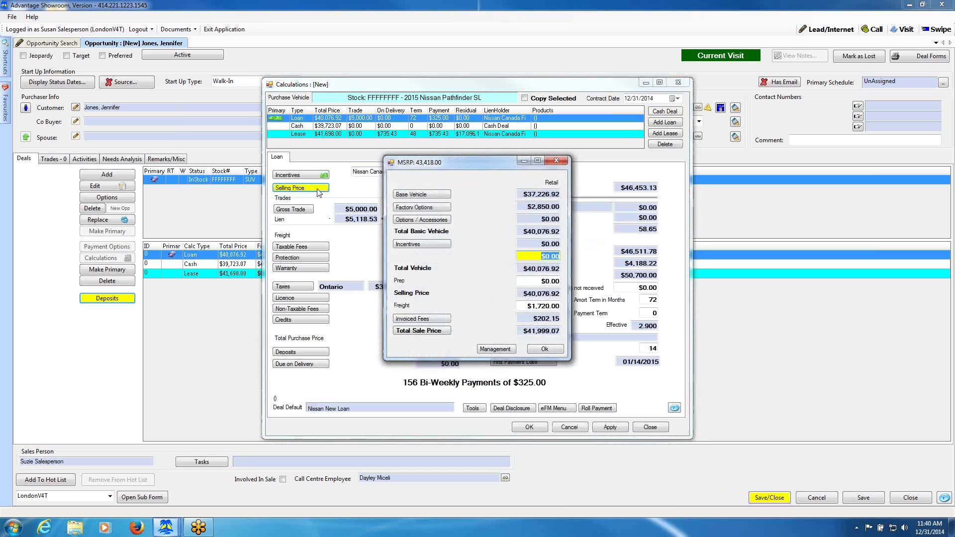
click(544, 350)
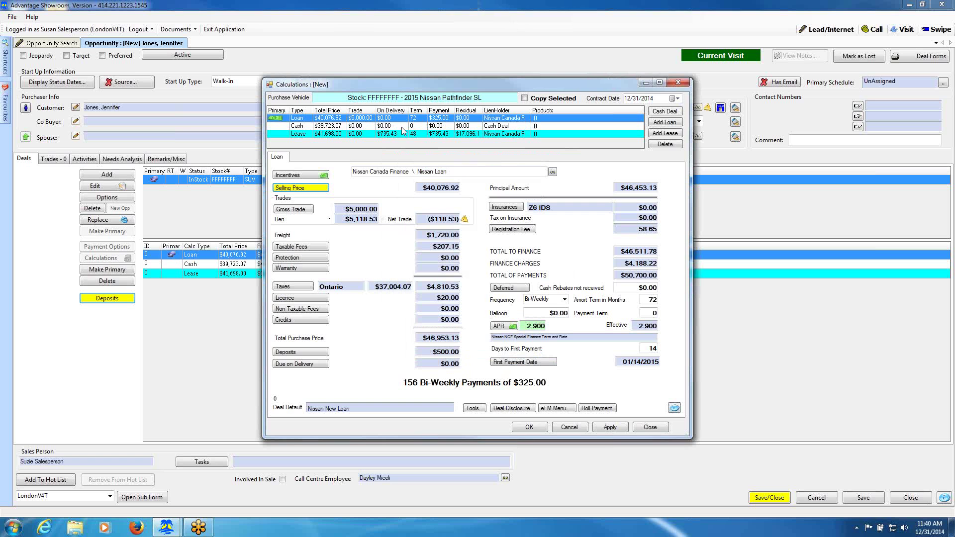
Open the Pathfinder lease deal's calculations: $41,698 selling price, 48 payments of $735.43.
click(326, 127)
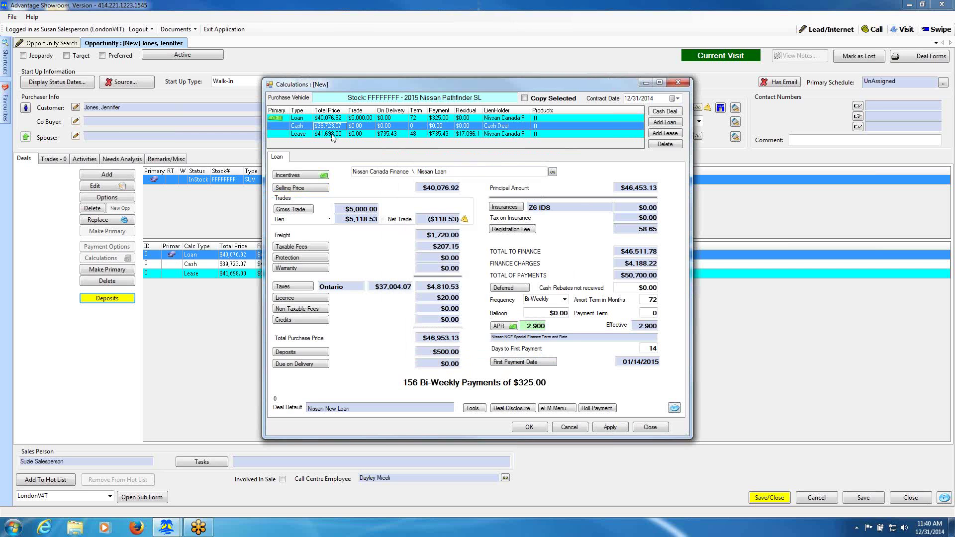
click(332, 135)
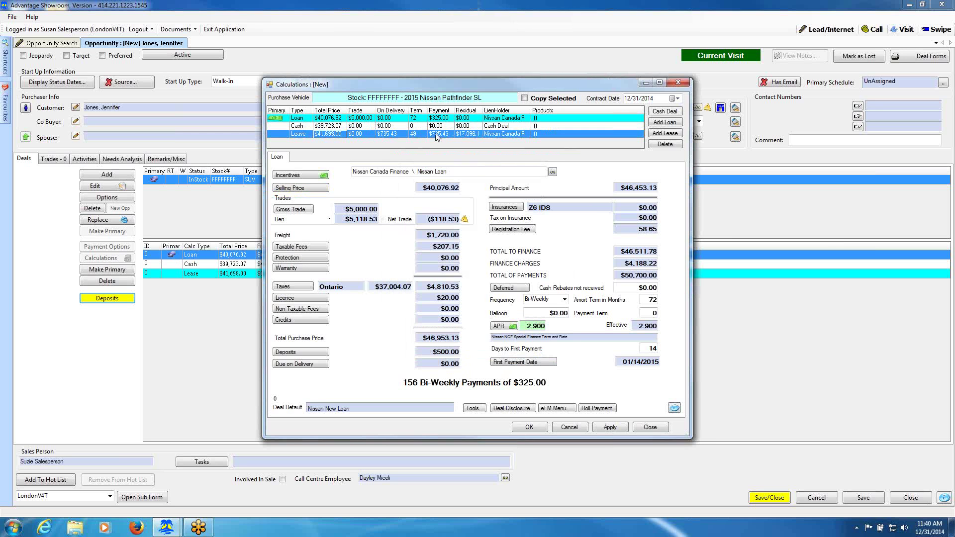
click(436, 134)
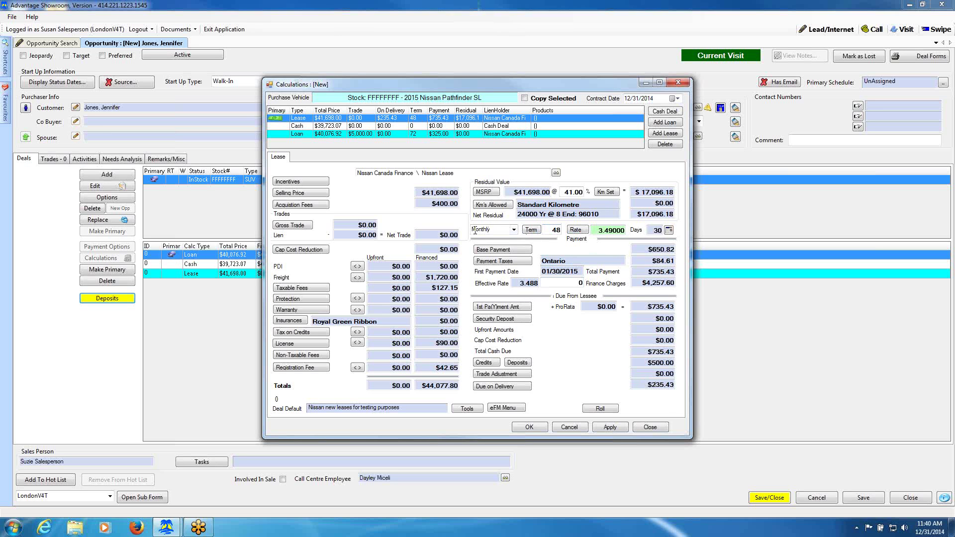
Shorten the lease to 36 monthly payments and pay the $90.00 licence fee upfront.
click(514, 231)
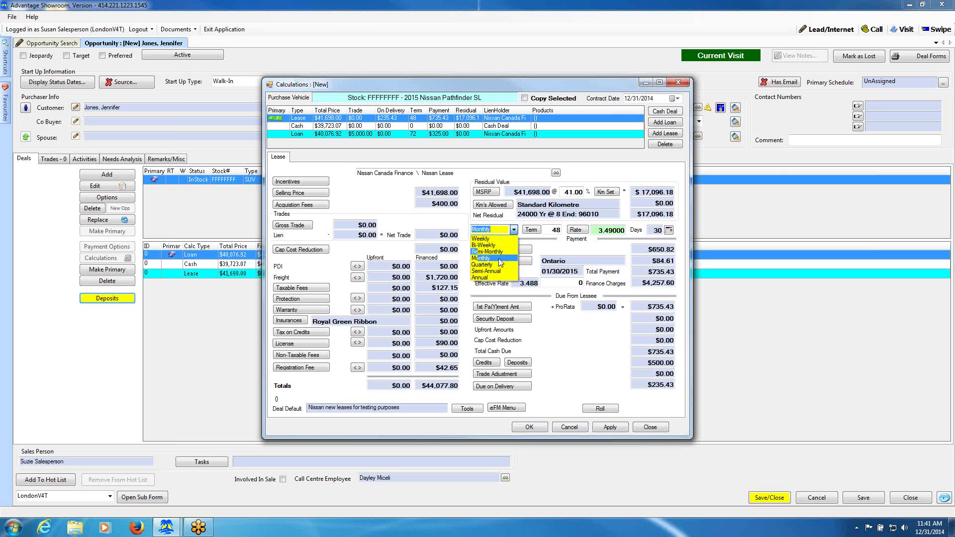
click(494, 258)
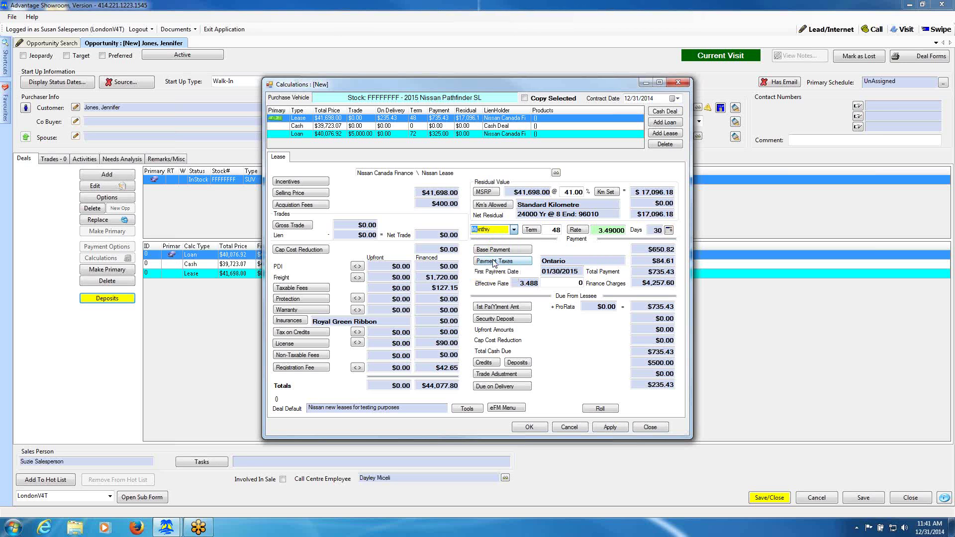
click(553, 229)
drag(553, 230, 562, 230)
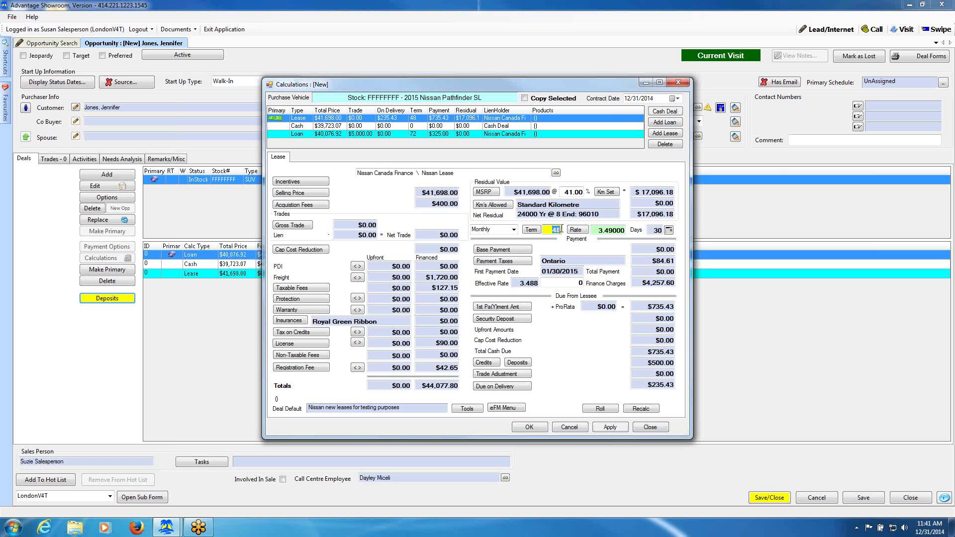
text(36)
click(645, 410)
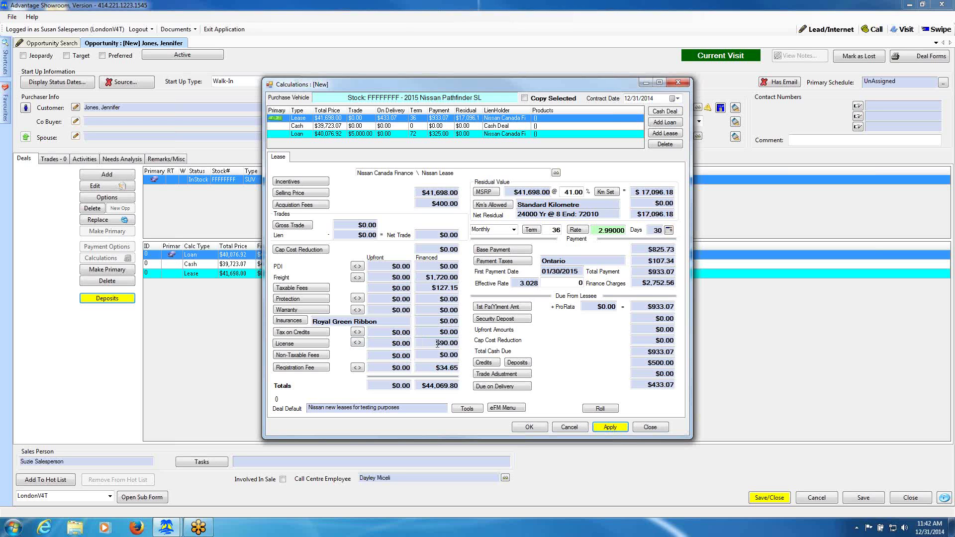
click(357, 343)
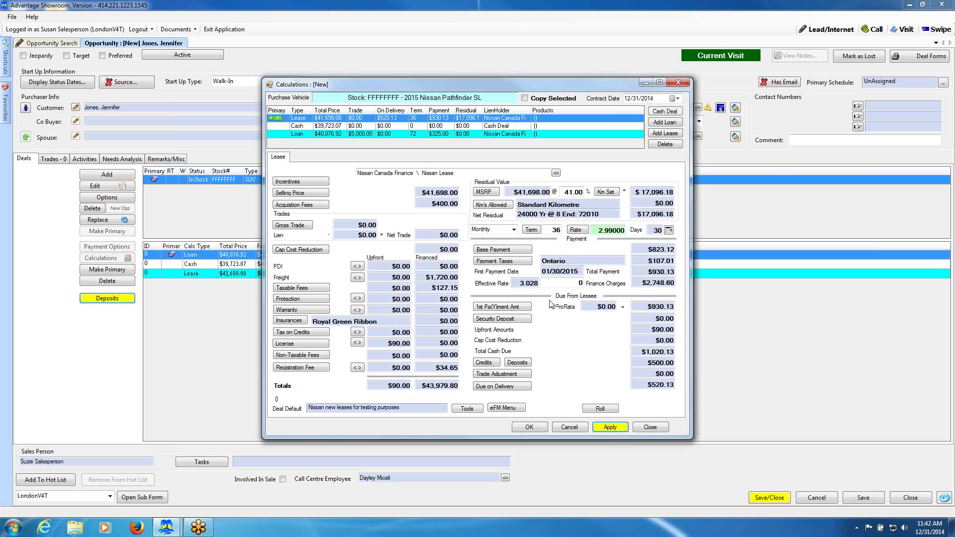
Waive the lease's first payment, leaving a $410.00 credit due on delivery.
click(508, 307)
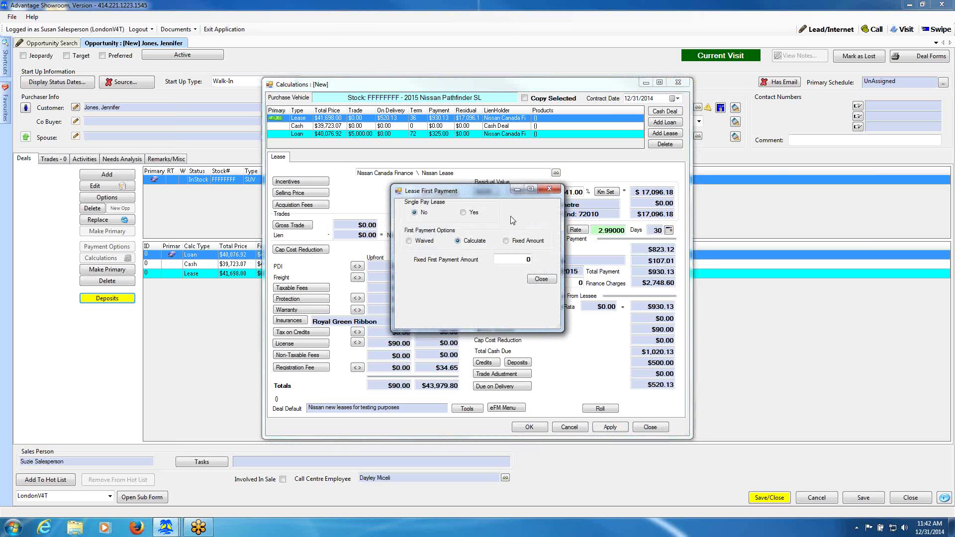
click(408, 241)
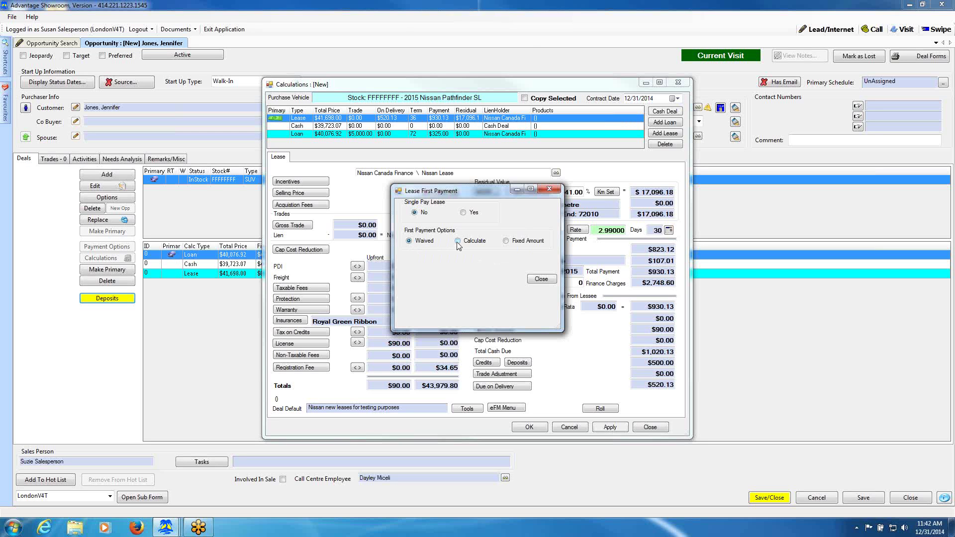
click(506, 241)
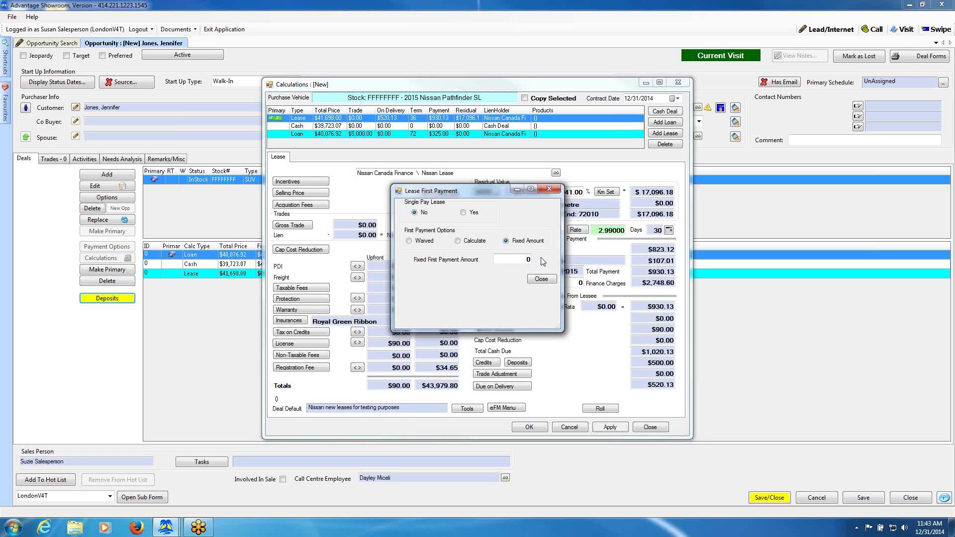
click(408, 241)
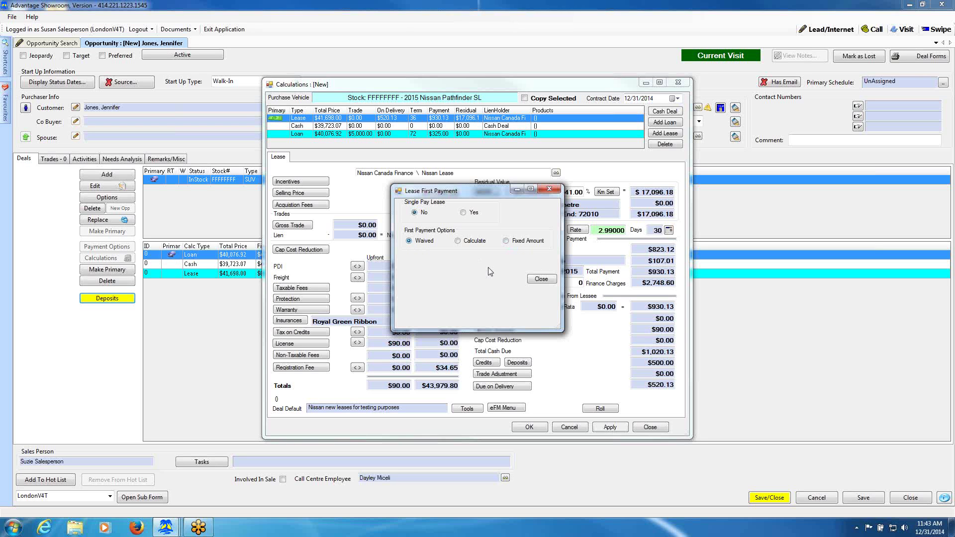
click(541, 279)
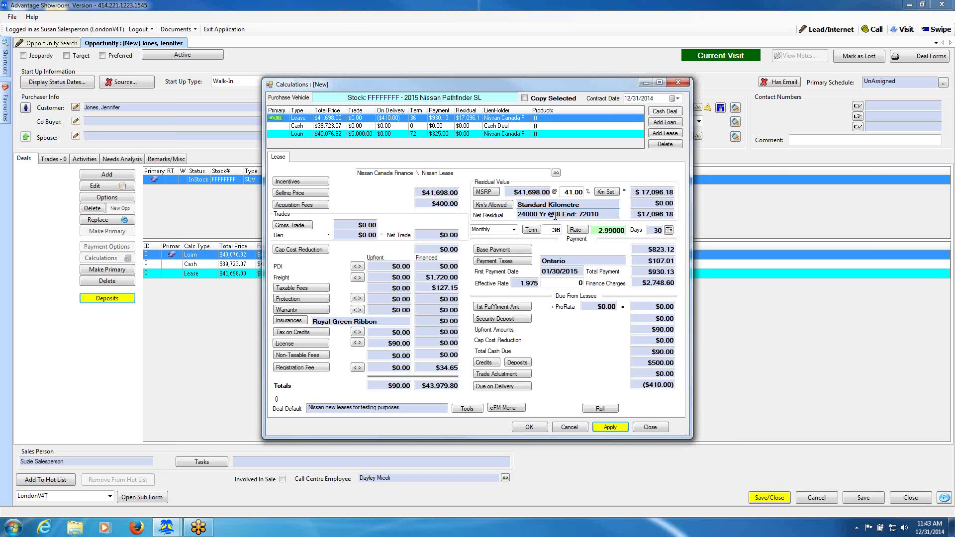
Set the lease's annual kilometre estimate to 25000, adding a $240.00 kilometre charge.
click(491, 205)
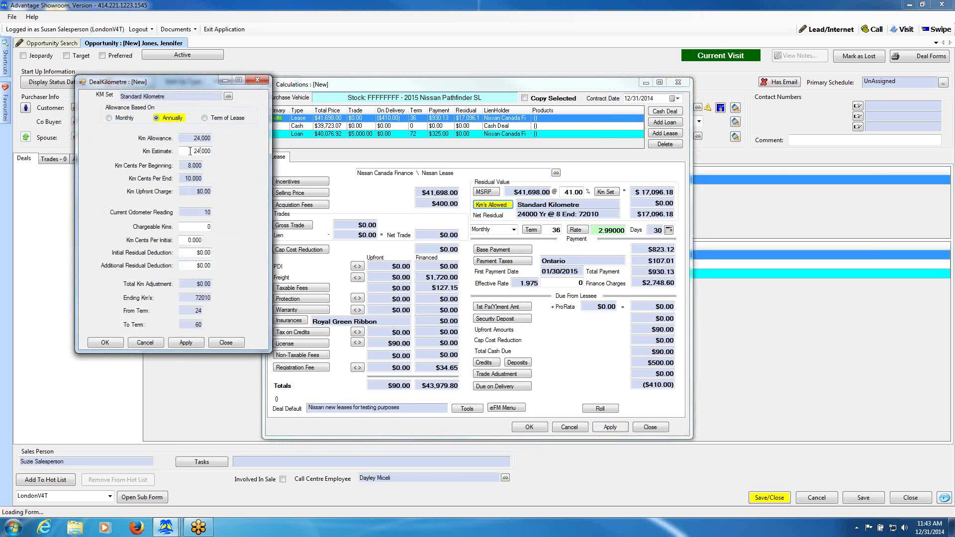
click(204, 151)
text(25000)
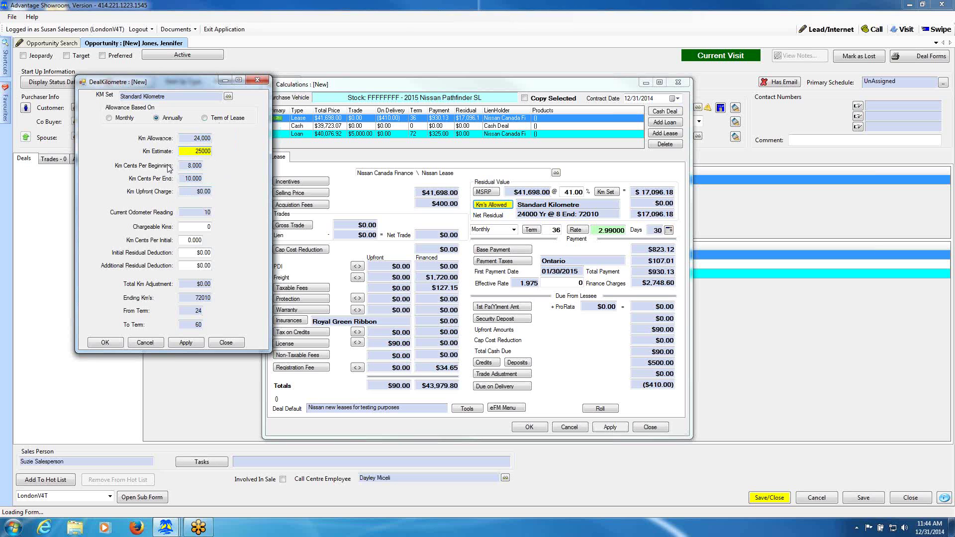
click(180, 229)
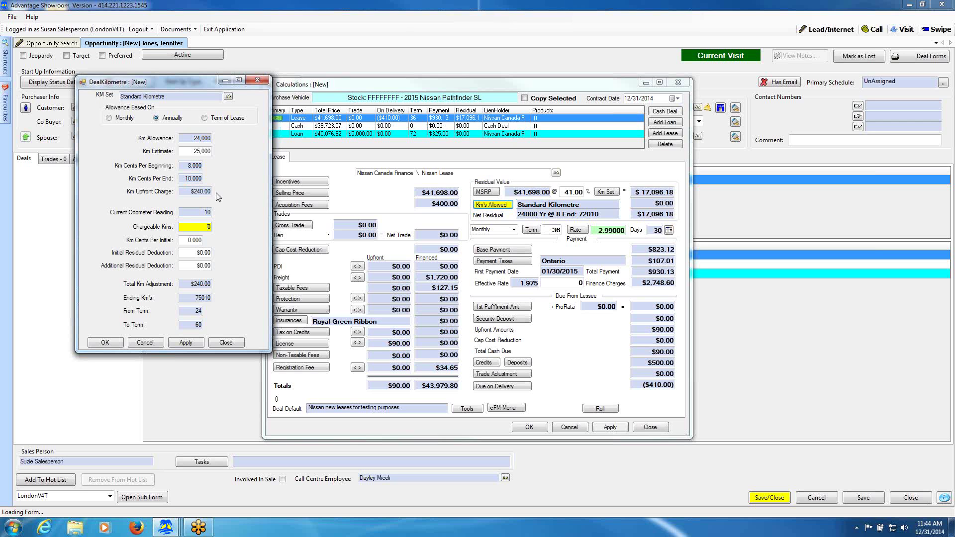
click(105, 344)
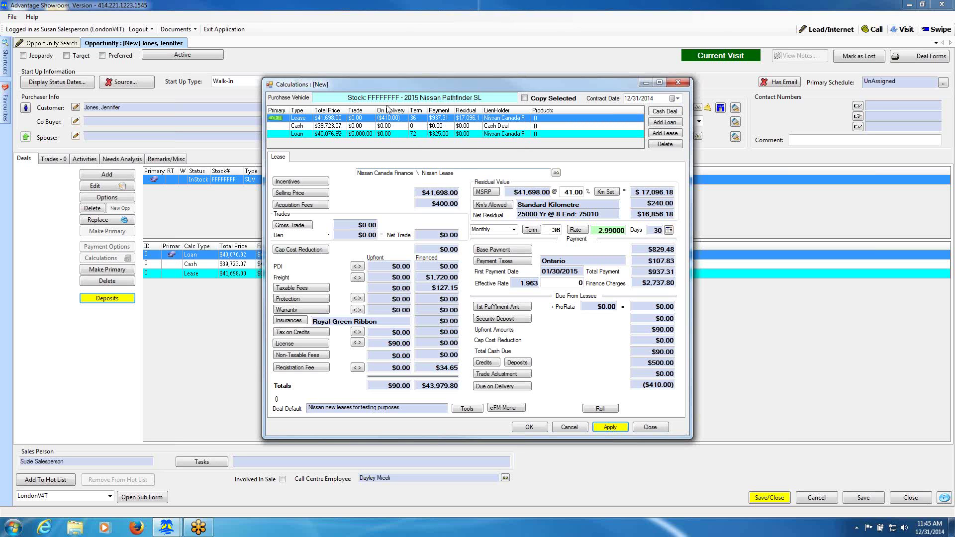
Apply a $5,000.00 trade to the lease and save it at $773.32 monthly.
click(293, 225)
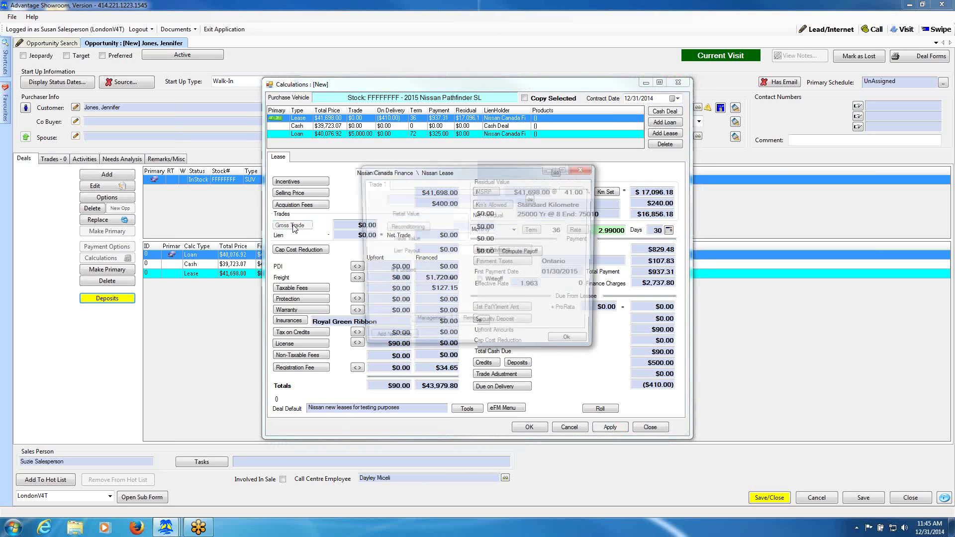
click(472, 213)
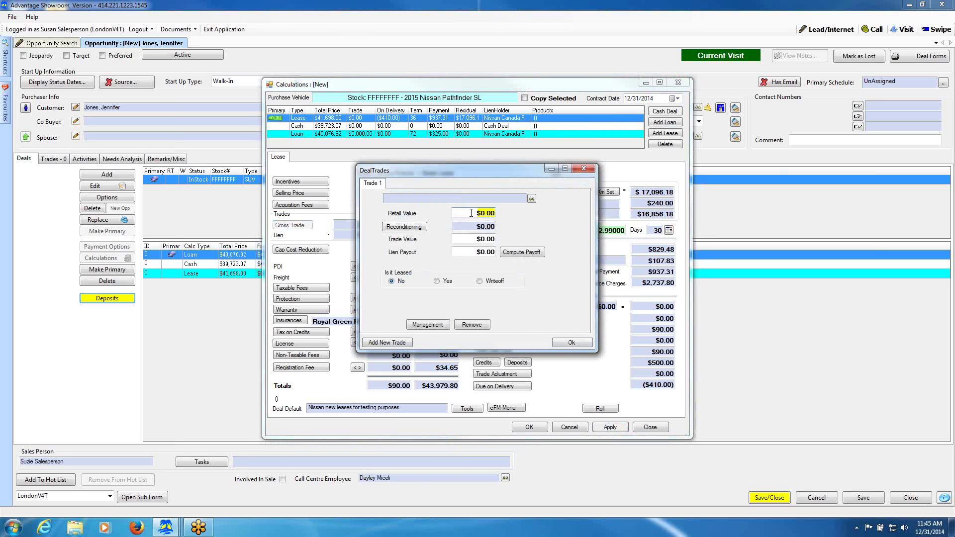
text(50)
click(472, 239)
click(573, 343)
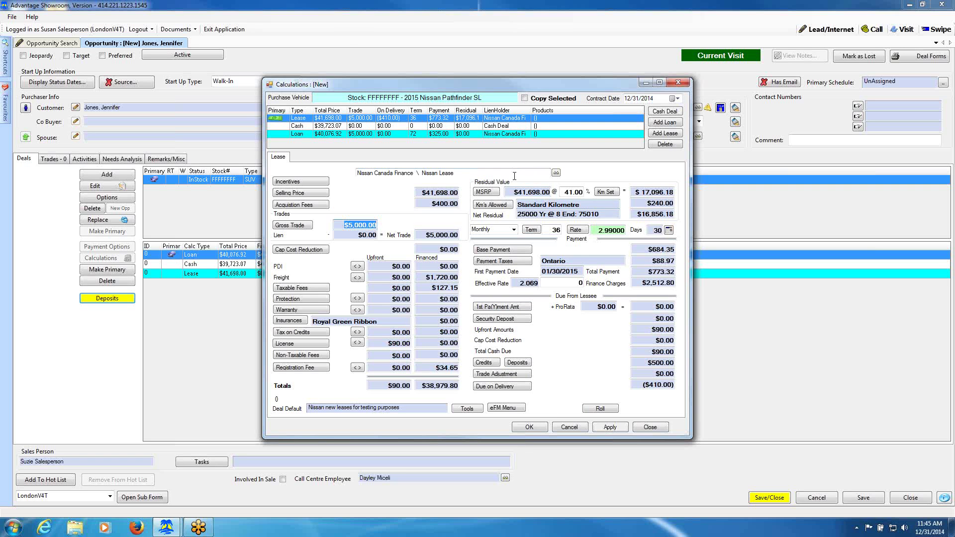
click(529, 428)
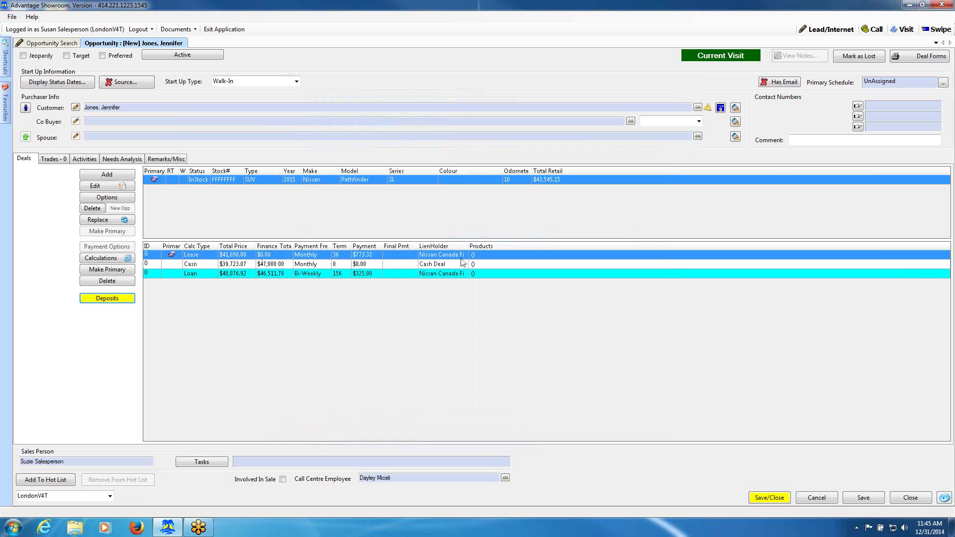
Add a new trade-in by choosing Nissan, 2010, Frontier, 4x4 Crew Cab SE, and build it.
click(53, 160)
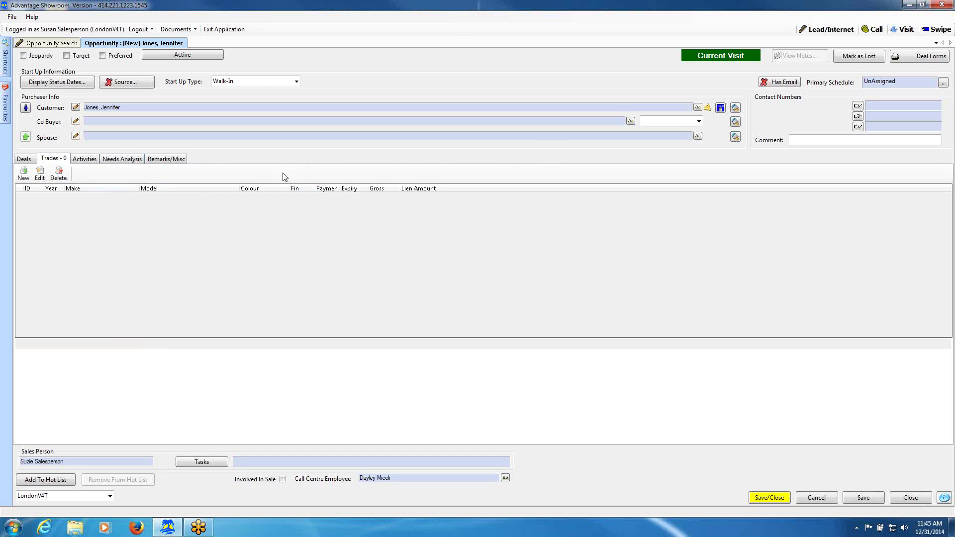
click(22, 175)
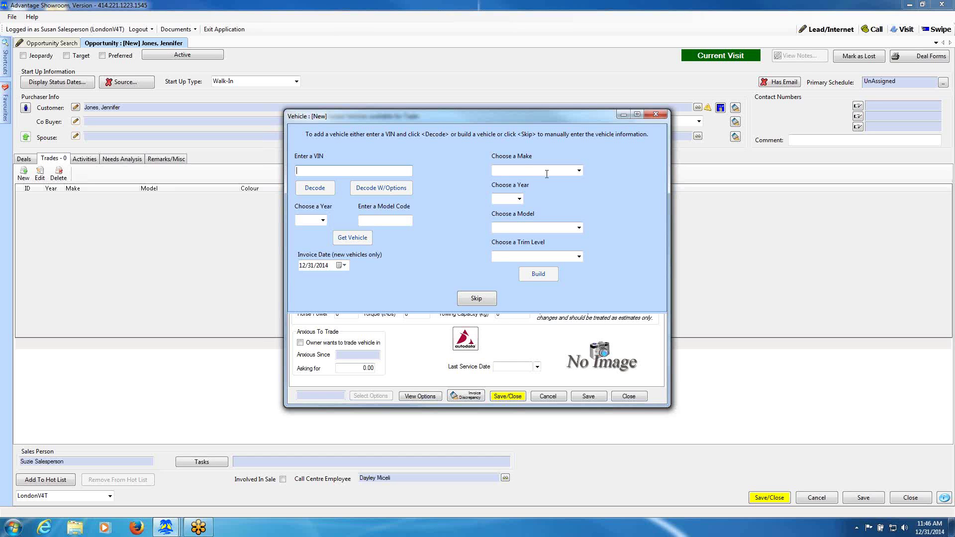
click(579, 171)
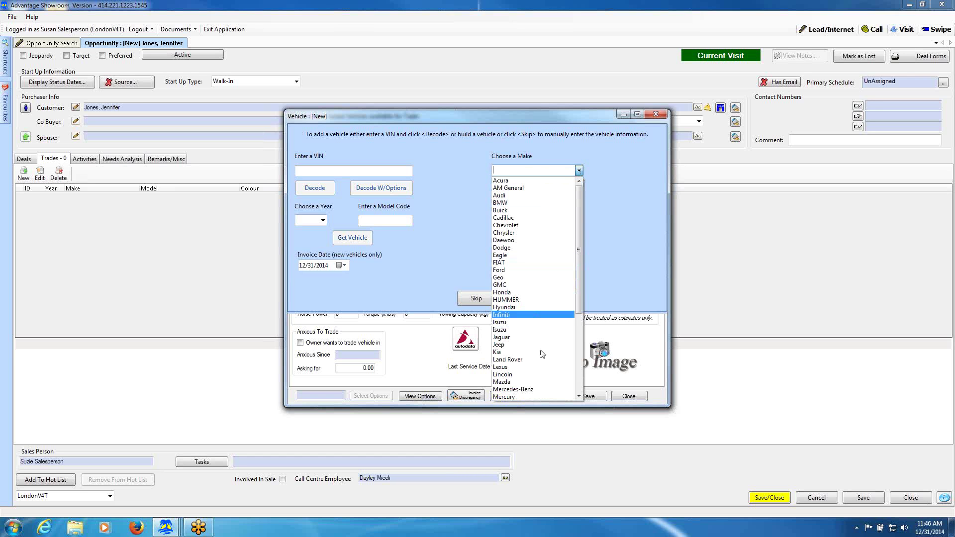
scroll(543, 373, down, 2)
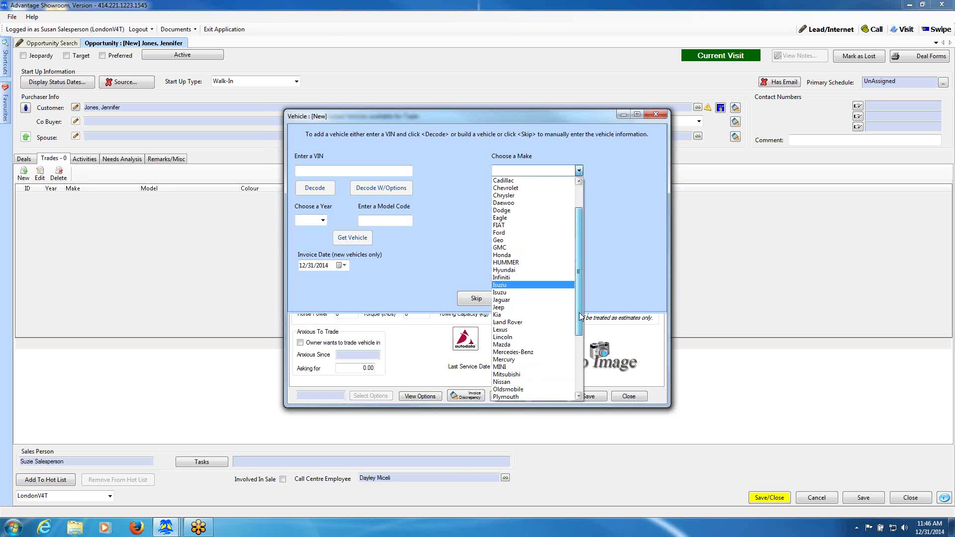
click(542, 382)
click(519, 199)
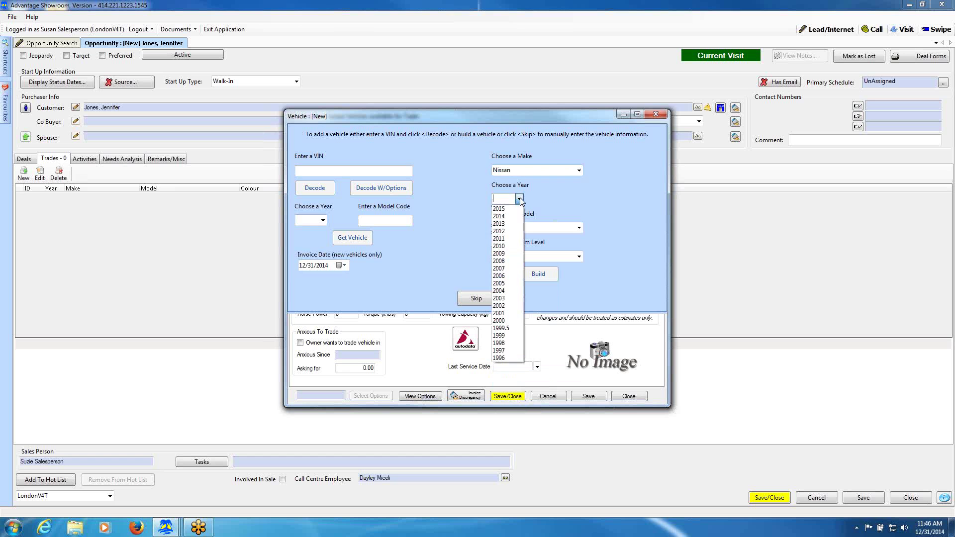
click(510, 246)
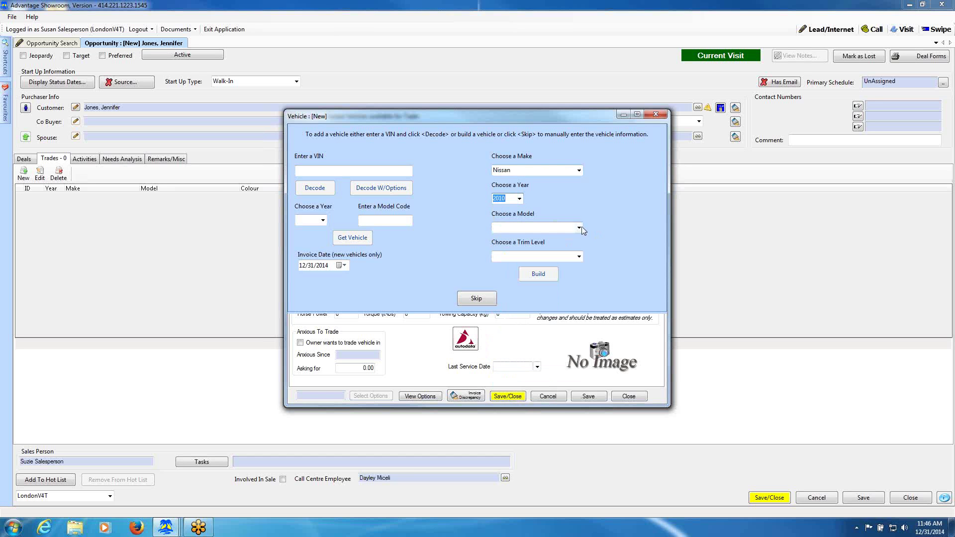
click(579, 227)
click(583, 260)
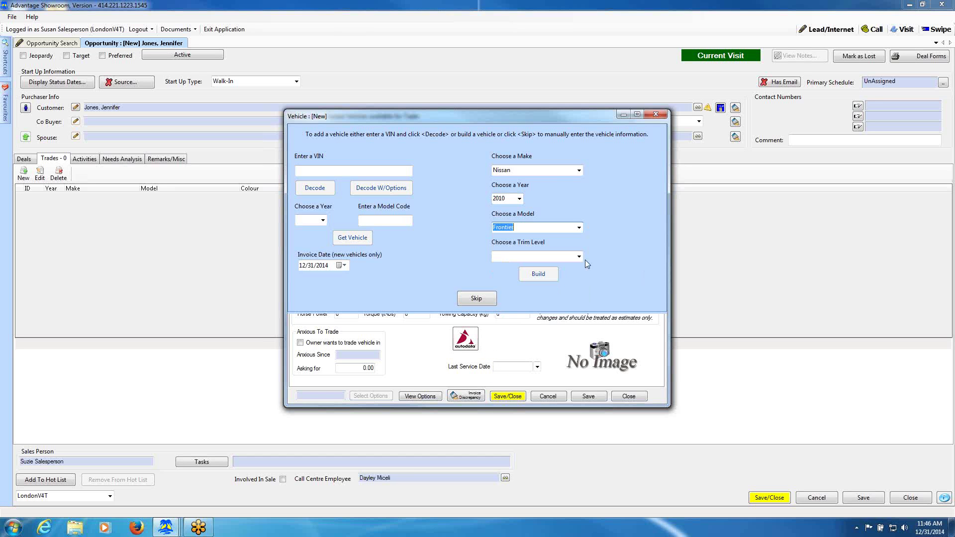
click(579, 257)
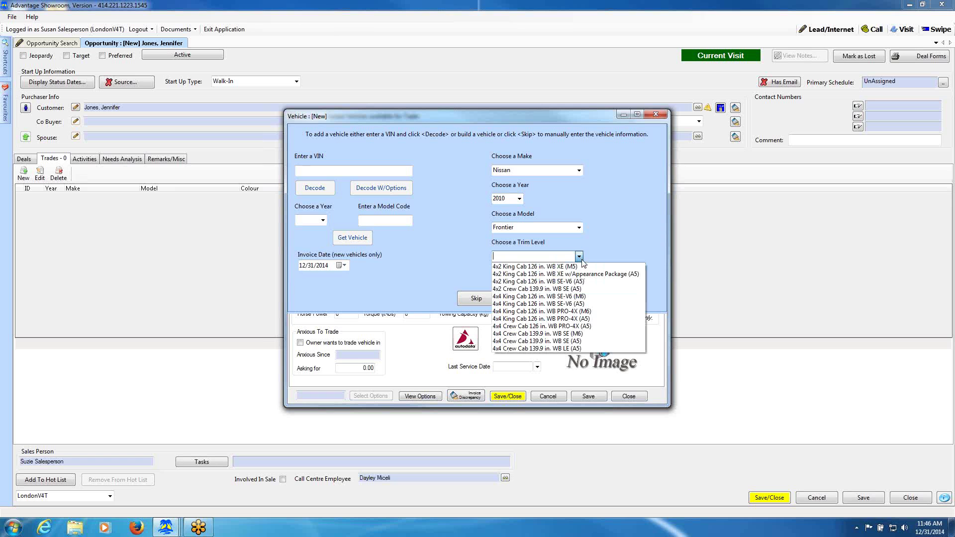
click(552, 342)
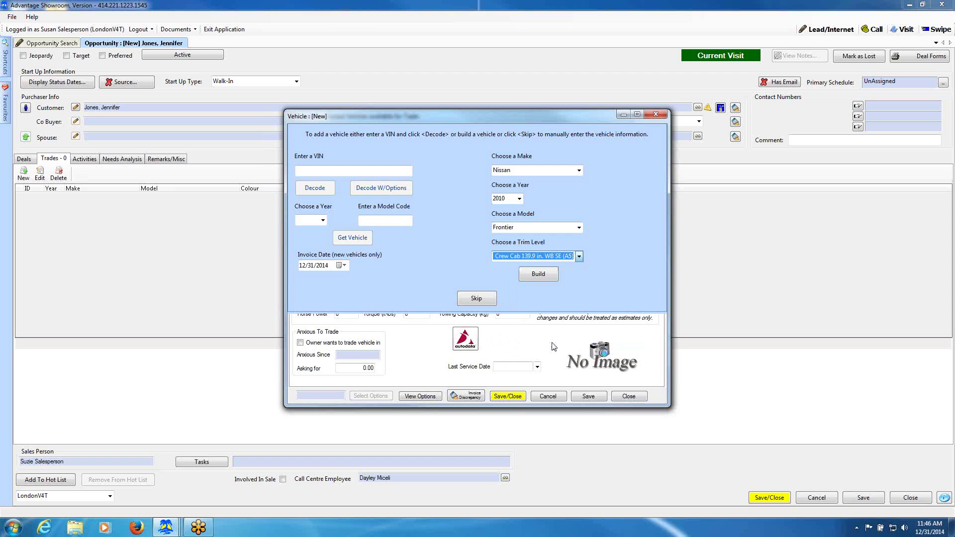
click(536, 276)
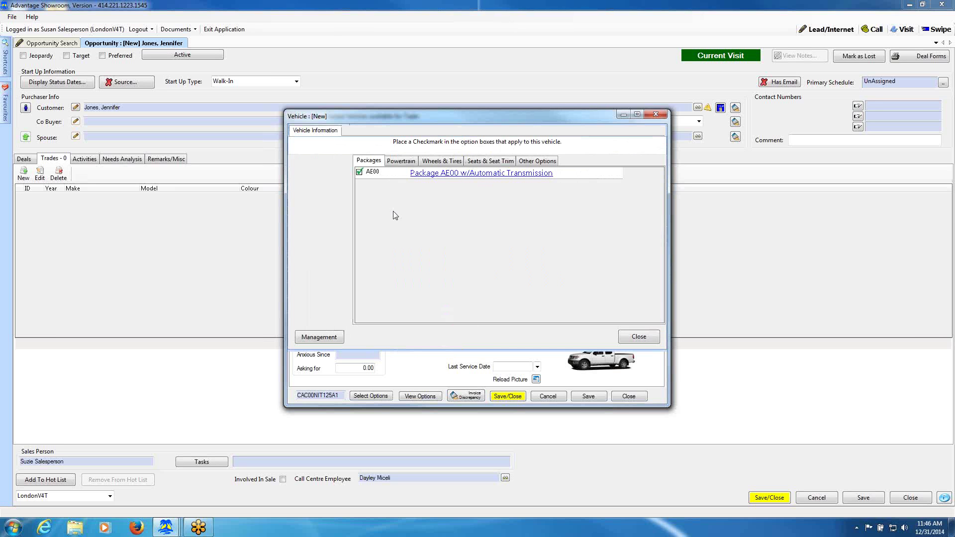
Review the Frontier's Other Options and Powertrain tabs, then bring up its Vehicle Information form.
click(536, 163)
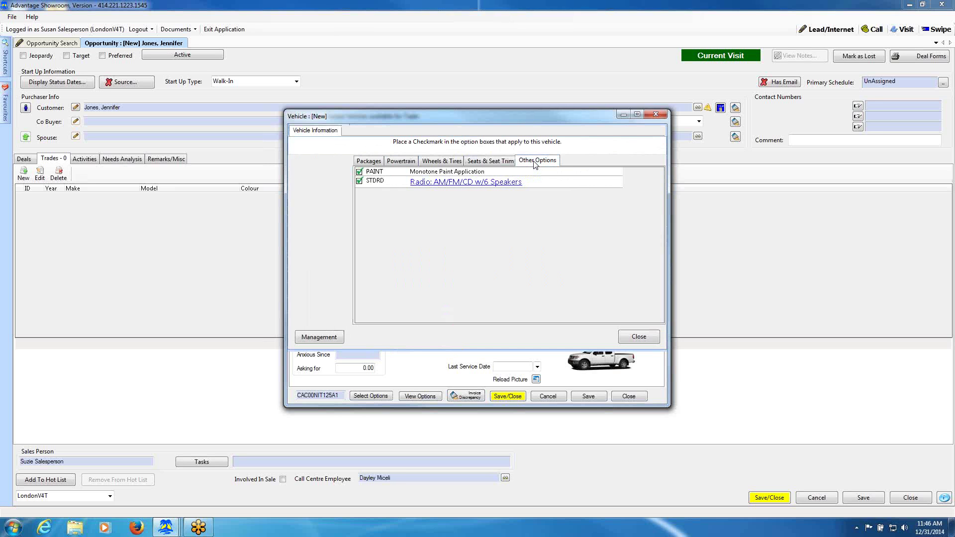
click(409, 163)
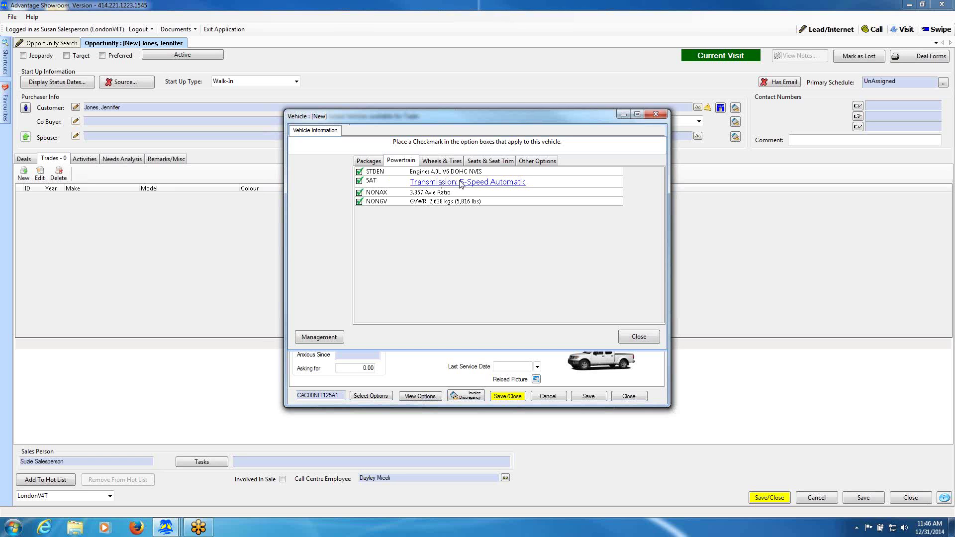
click(541, 162)
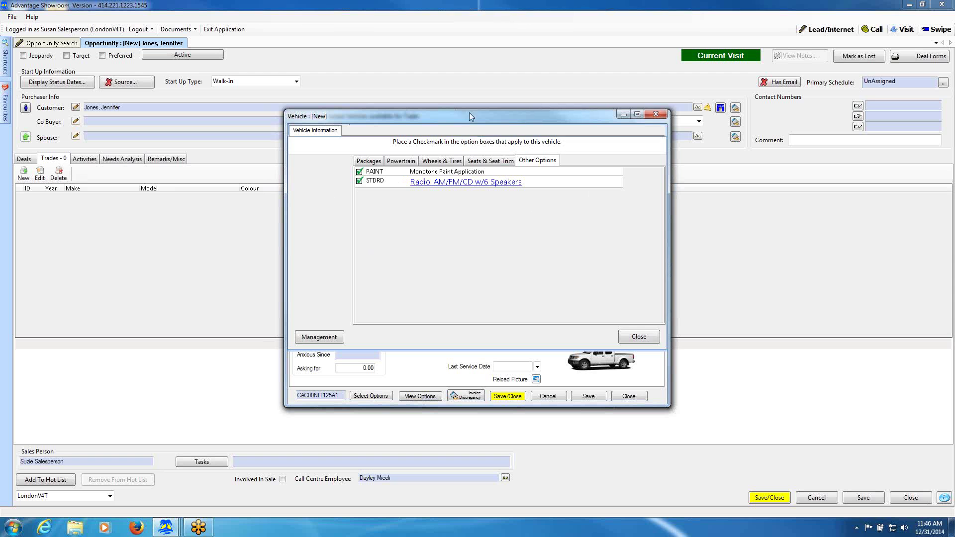
click(635, 338)
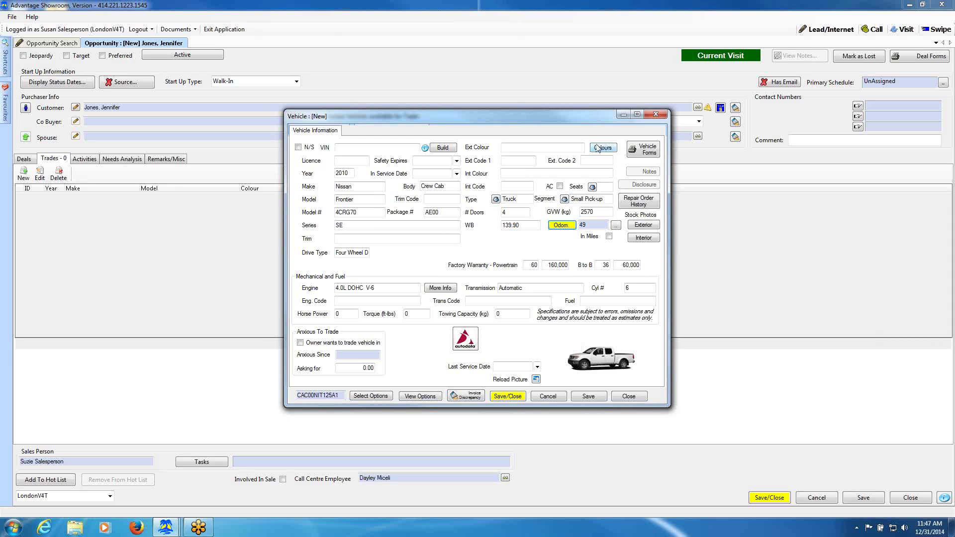
click(602, 148)
Enter Blue as exterior colour, record odometer 45897, and save the Frontier trade vehicle.
click(518, 147)
text(Blue)
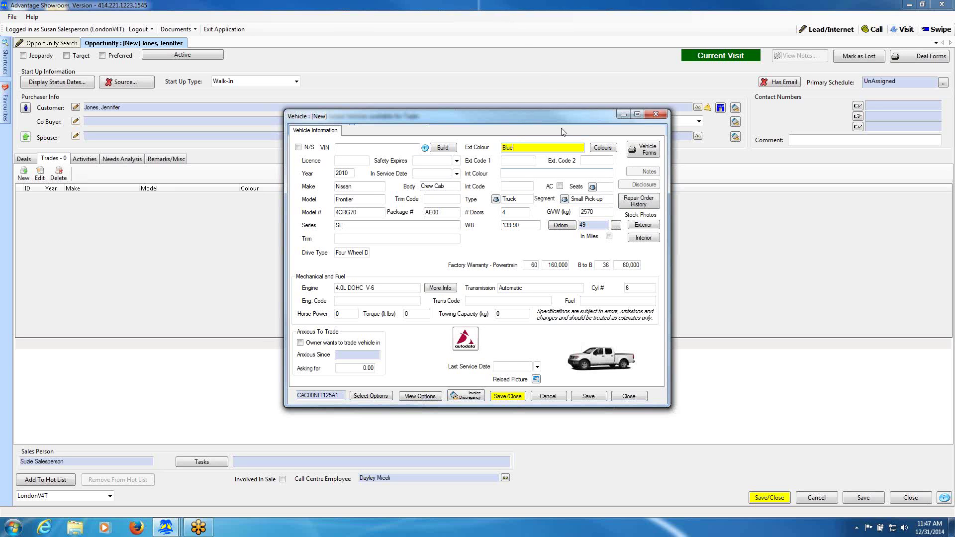
click(560, 225)
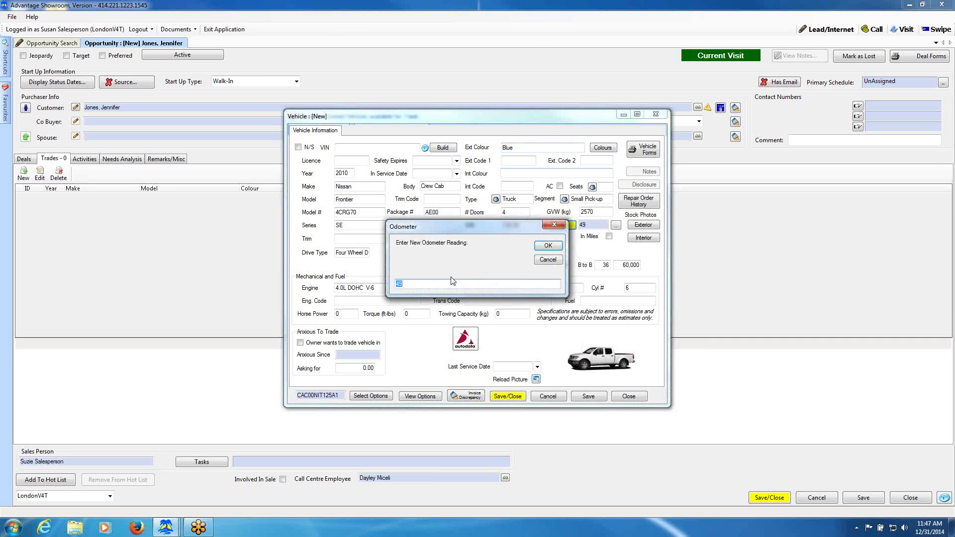
text(4)
click(547, 245)
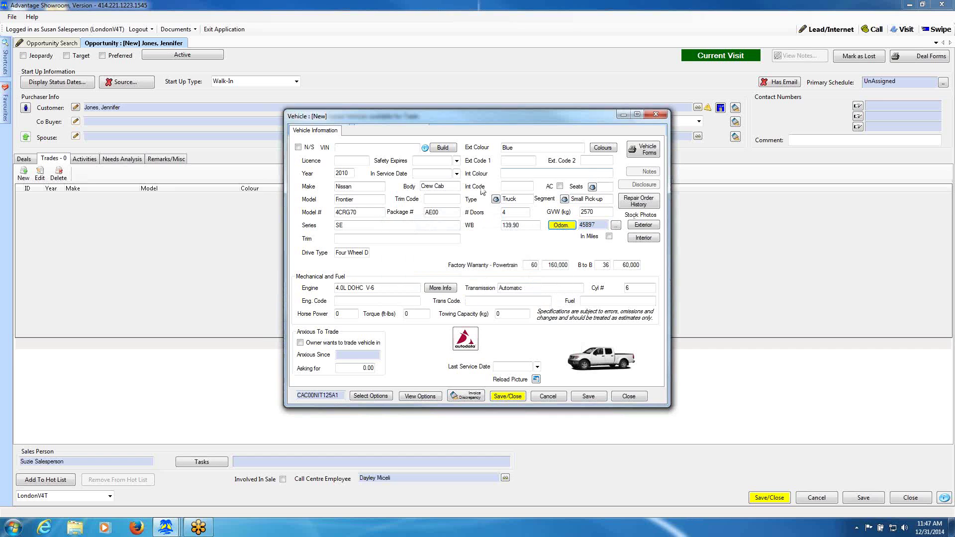
click(514, 398)
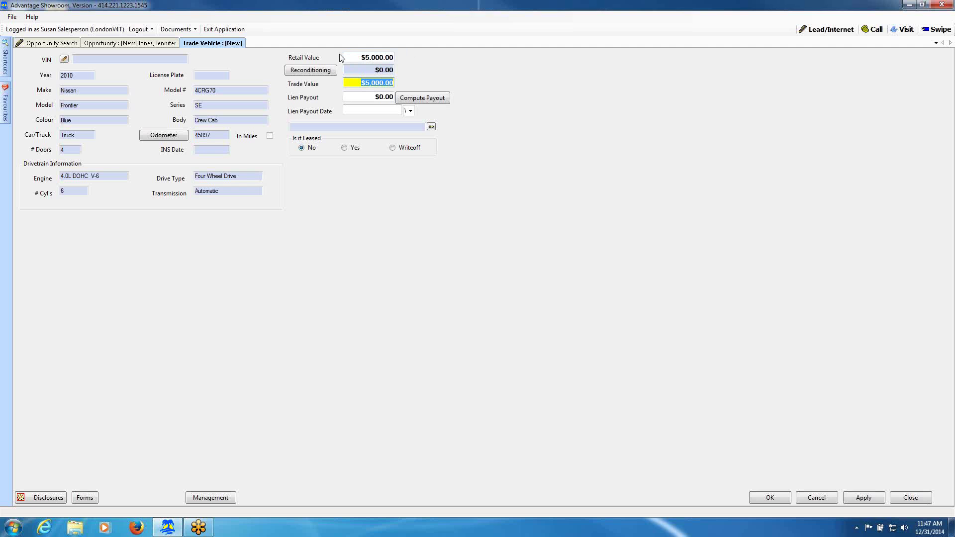
Accept the $5,000 Frontier trade, add it to all deals, and return to the Pathfinder deals.
click(776, 499)
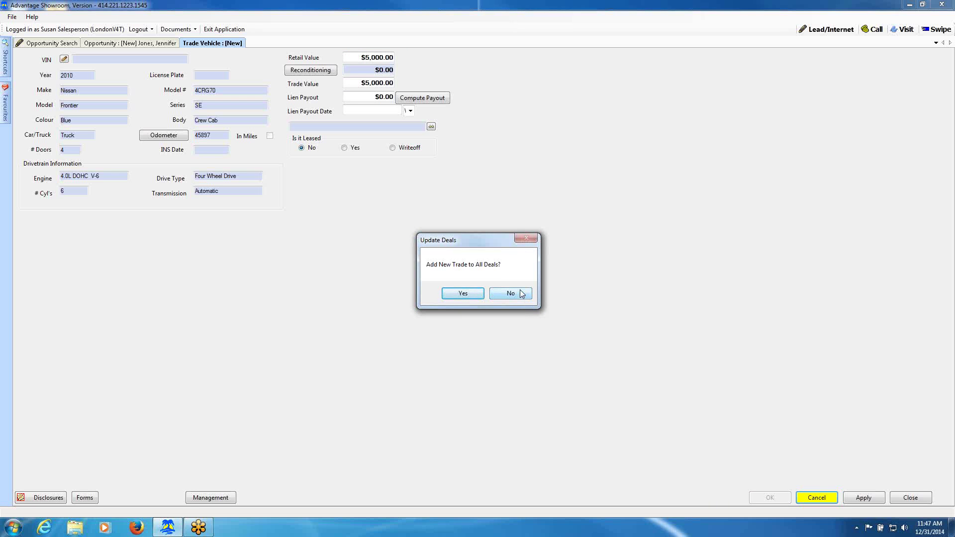
click(463, 294)
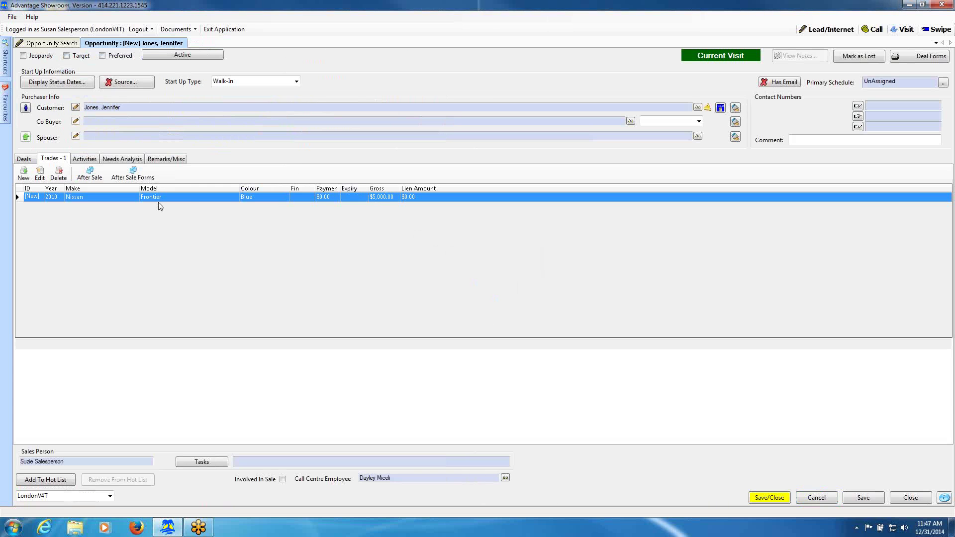
click(24, 159)
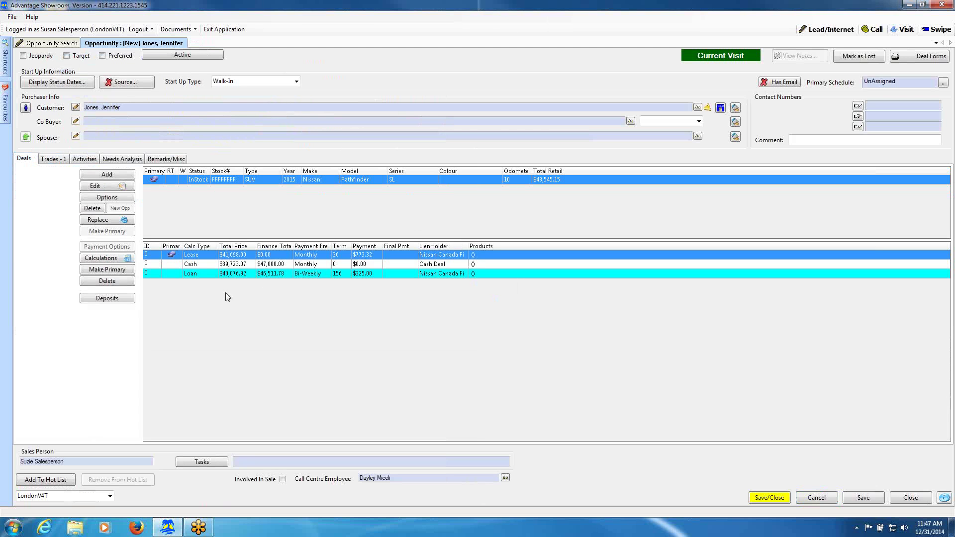
Confirm in the deal calculations that Gross Trade includes the $5,000 Frontier trade.
click(108, 259)
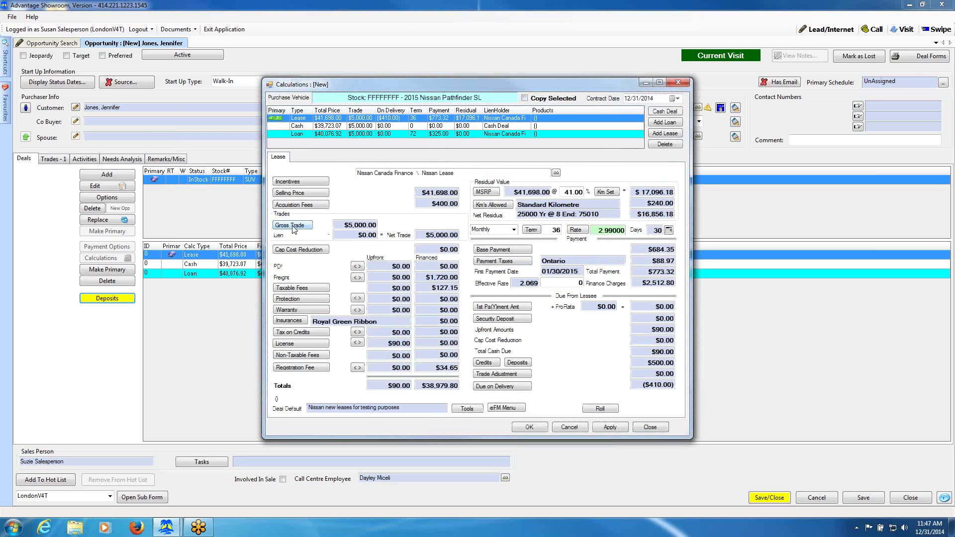
click(292, 226)
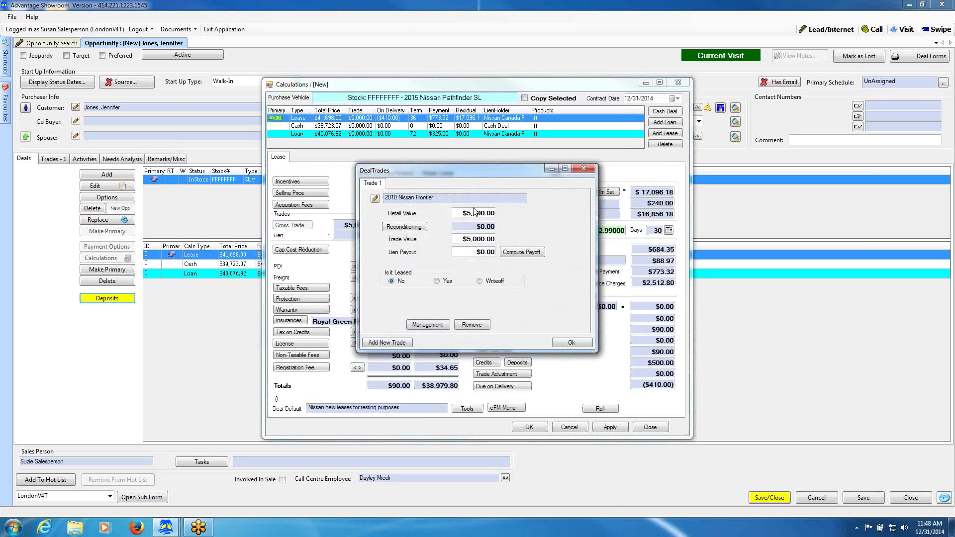
click(574, 341)
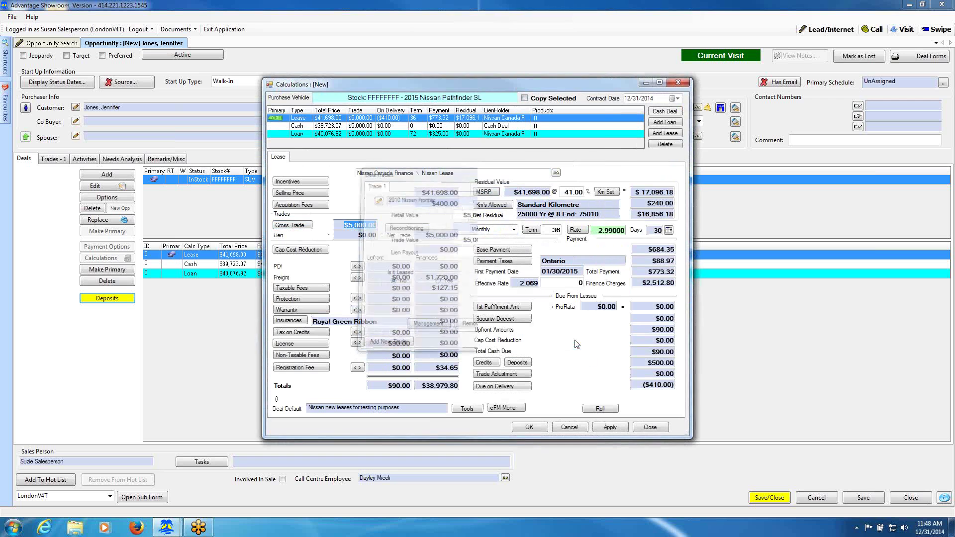
Load the Cash deal as primary, giving a $40,850.00 total.
click(367, 126)
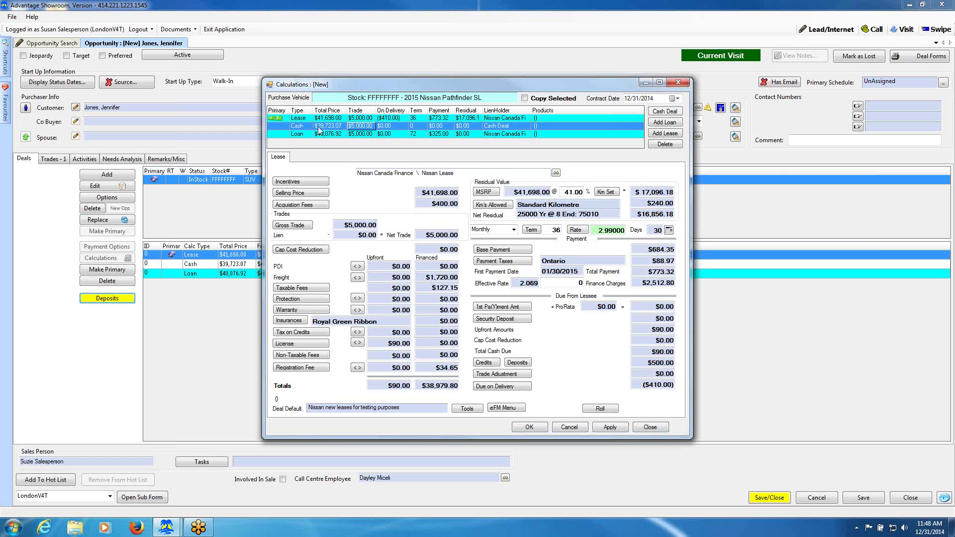
double_click(357, 130)
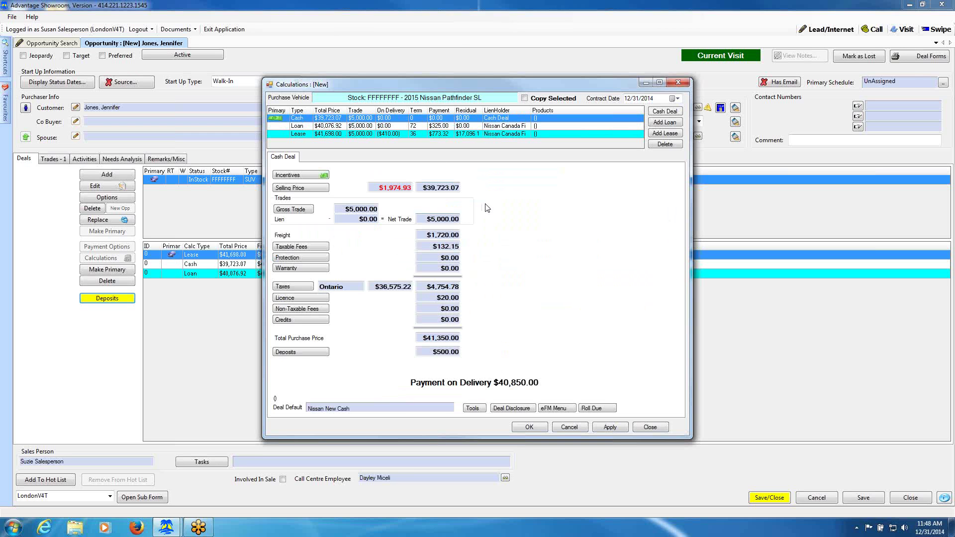
click(532, 429)
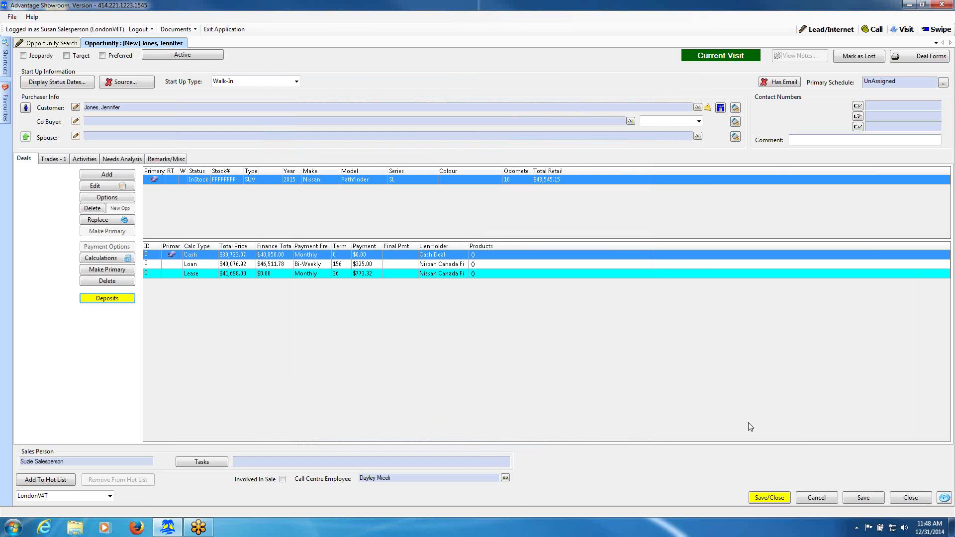
Save and close the opportunity with no write done, and refresh to show the Pathfinder walk-in.
click(770, 500)
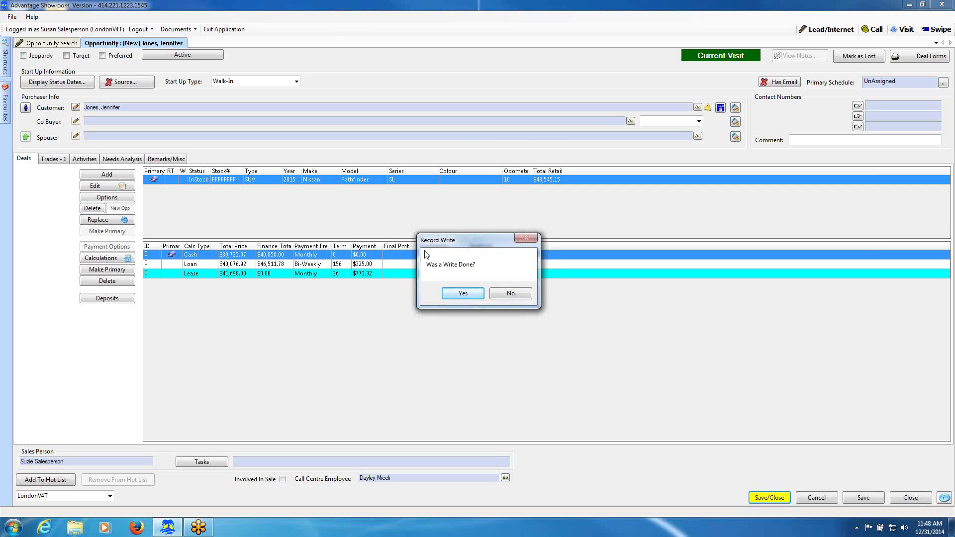
click(509, 295)
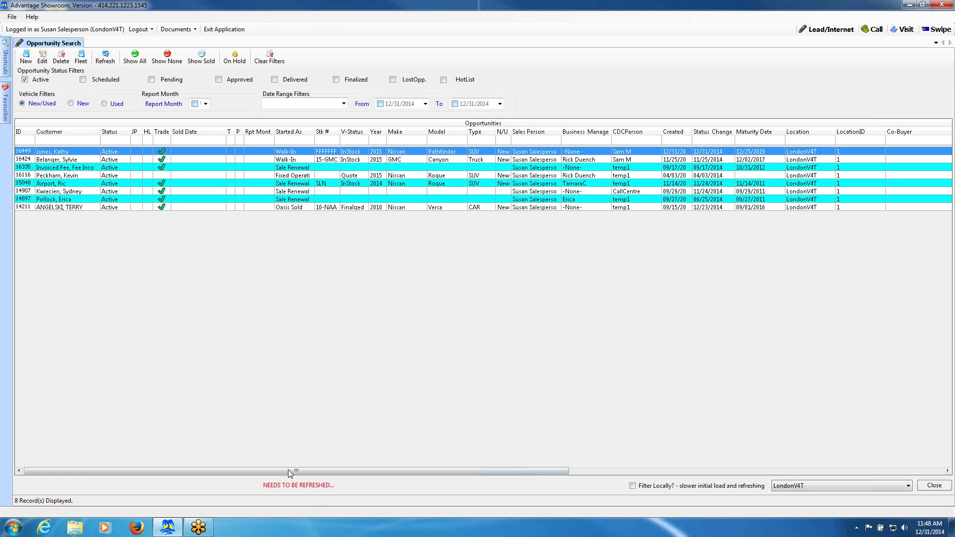
click(105, 60)
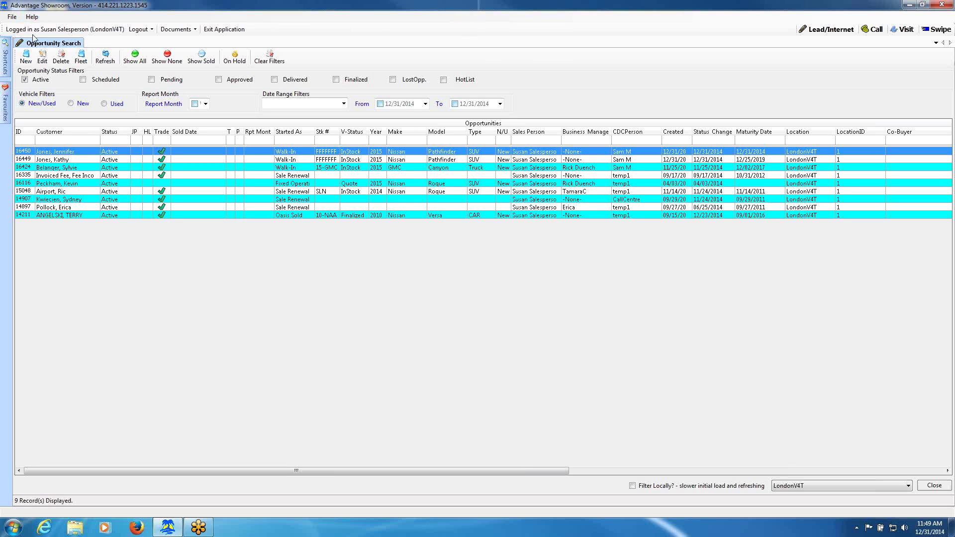
Start a Help > Support Request and pick the submitting end user from the In House Licence list.
click(33, 20)
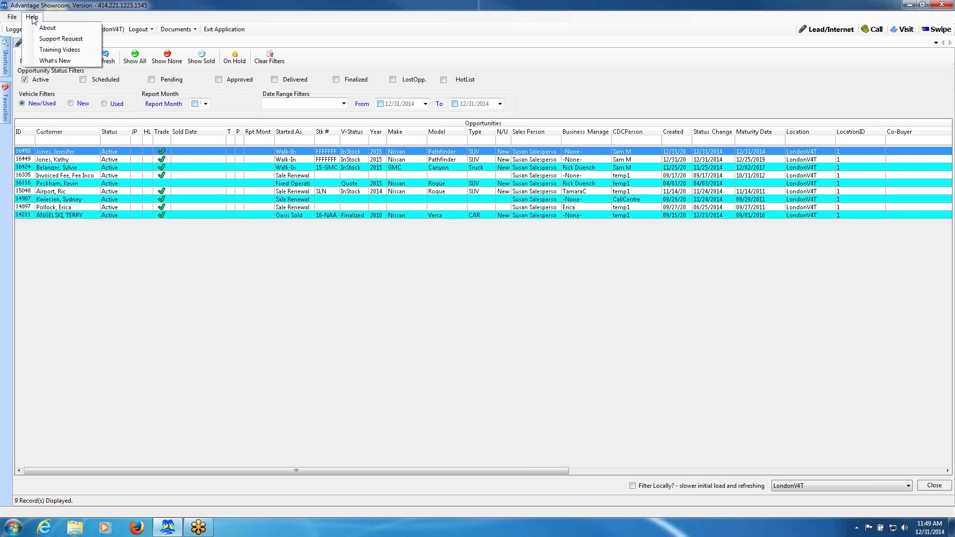
click(55, 41)
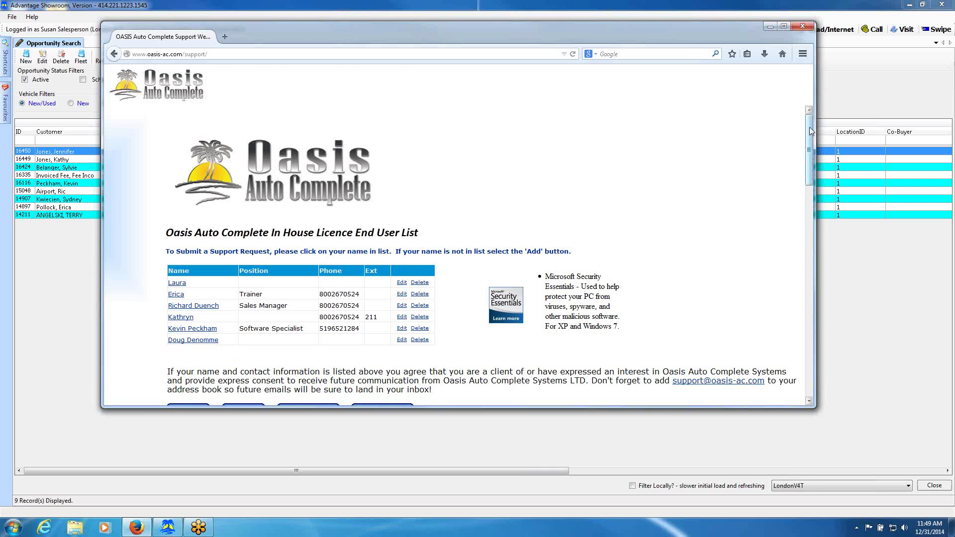
drag(810, 130, 811, 144)
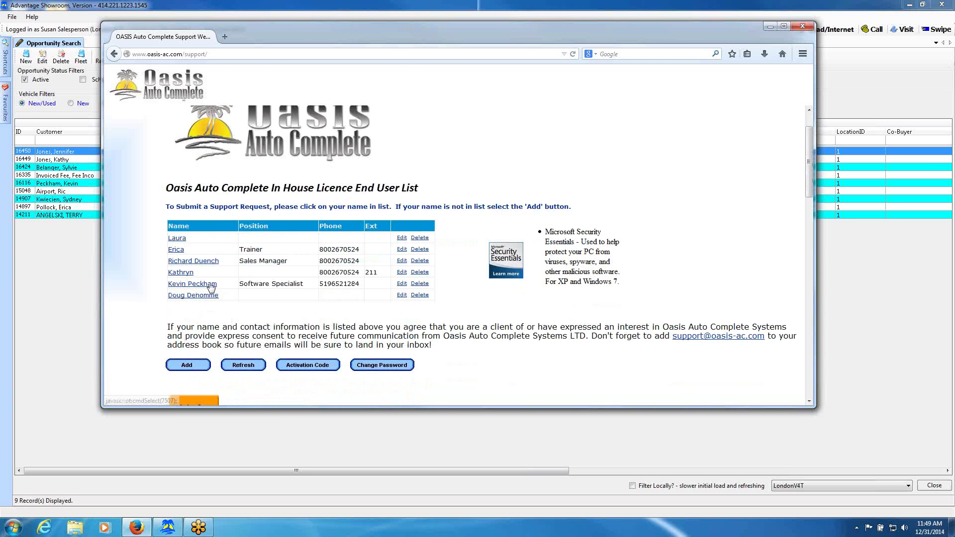
click(180, 274)
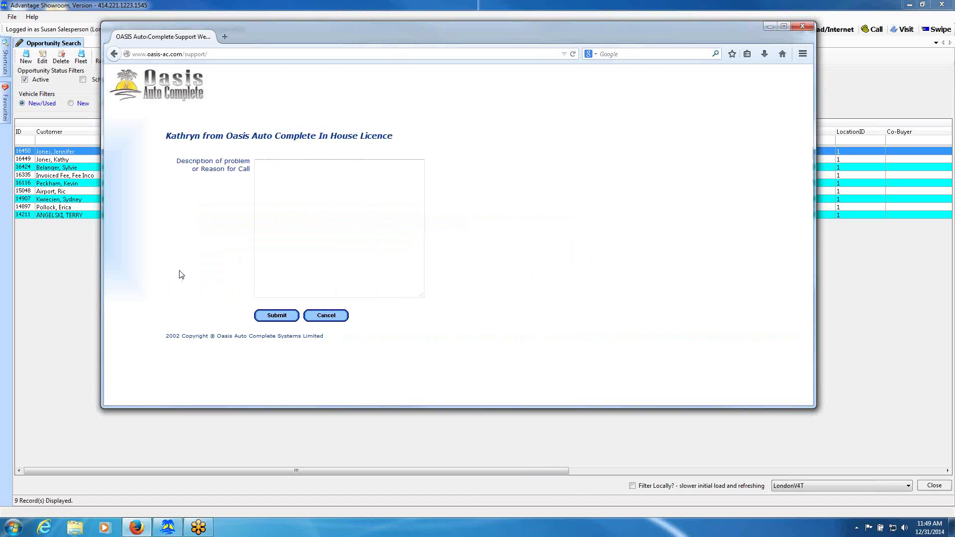
Describe the problem as 'Need help with trade' plus a test line, submit, and return to the user list.
click(272, 171)
text(Need helpo wc)
key(BackSpace)
key(BackSpace)
key(BackSpace)
key(BackSpace)
text(with trade)
key(Return)
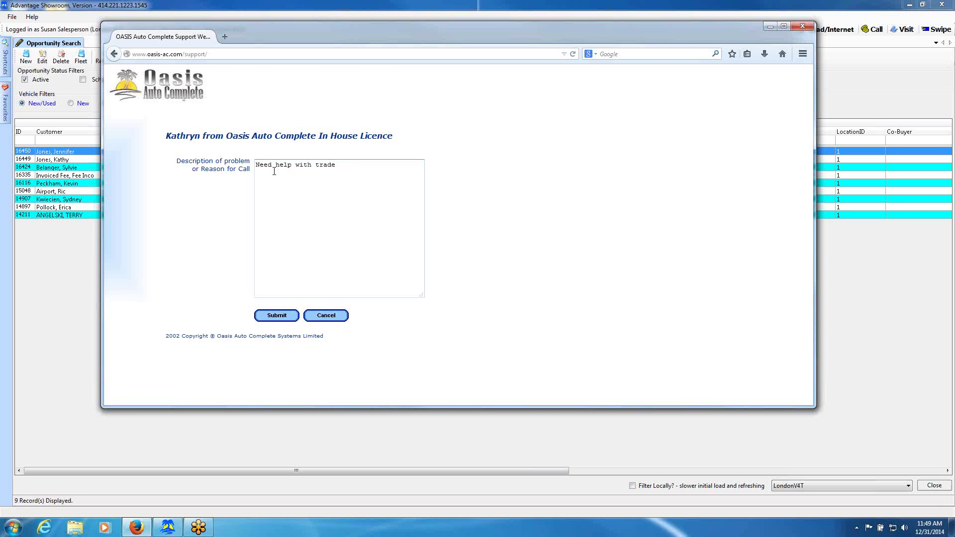
text(test kathy)
key(Return)
click(272, 316)
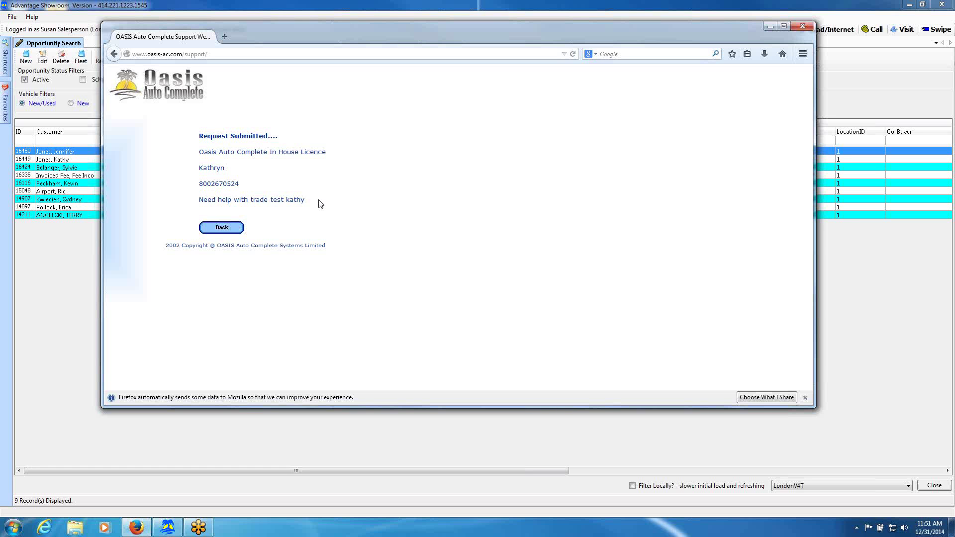
click(226, 227)
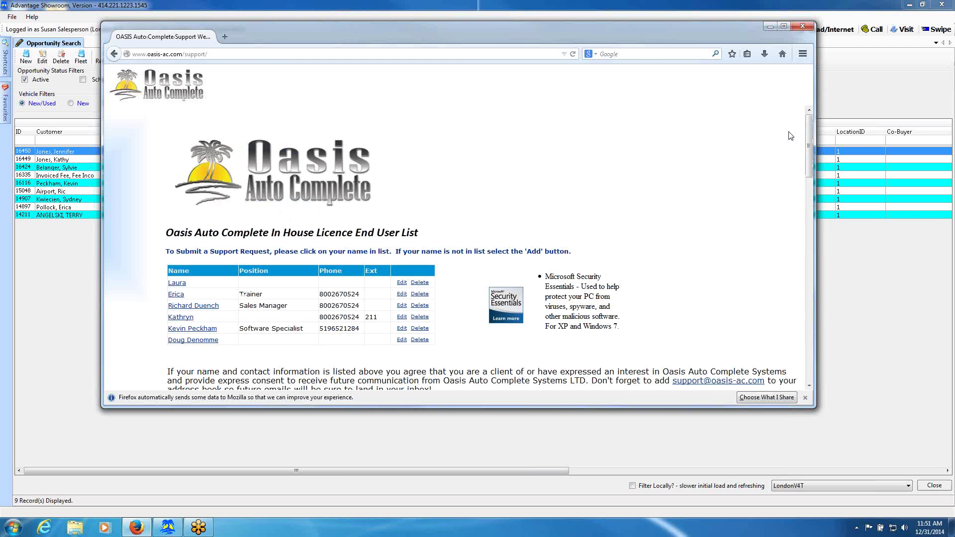
Maximize the browser, scroll through the Procedures & Updates links, then close Firefox.
click(784, 26)
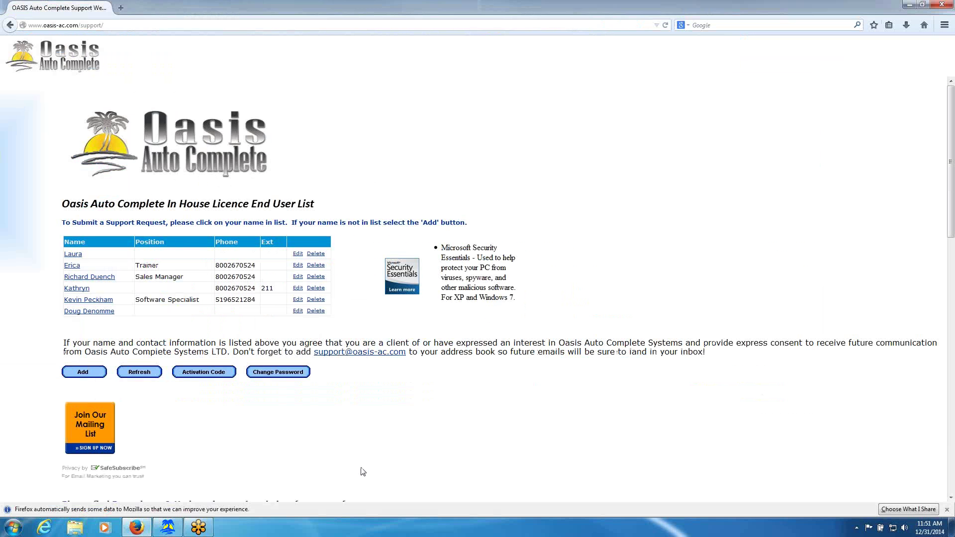
scroll(596, 250, down, 3)
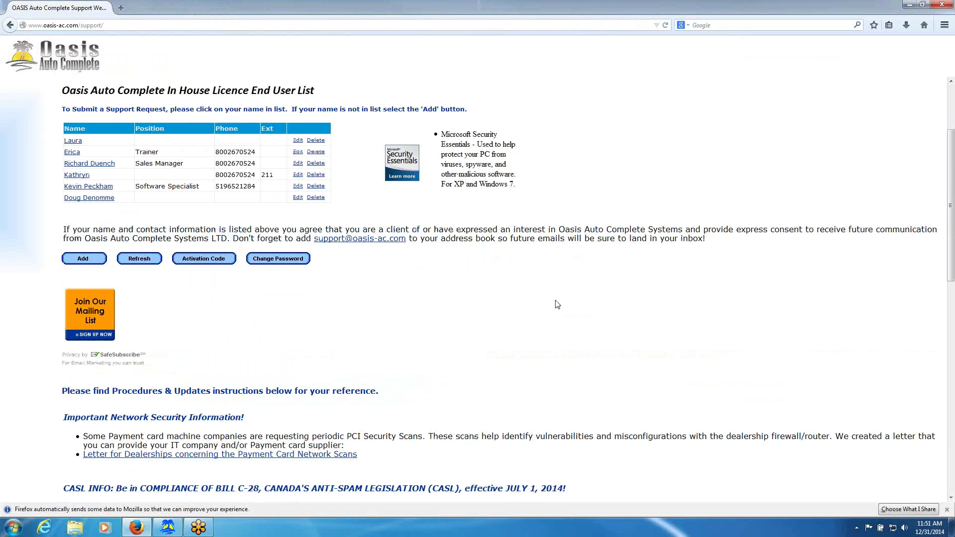
scroll(557, 305, down, 5)
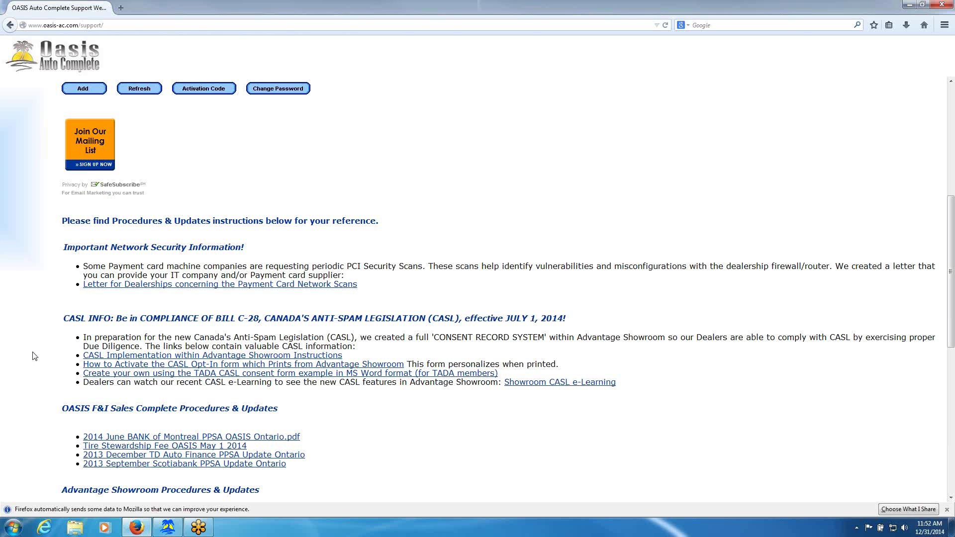
drag(951, 207, 951, 257)
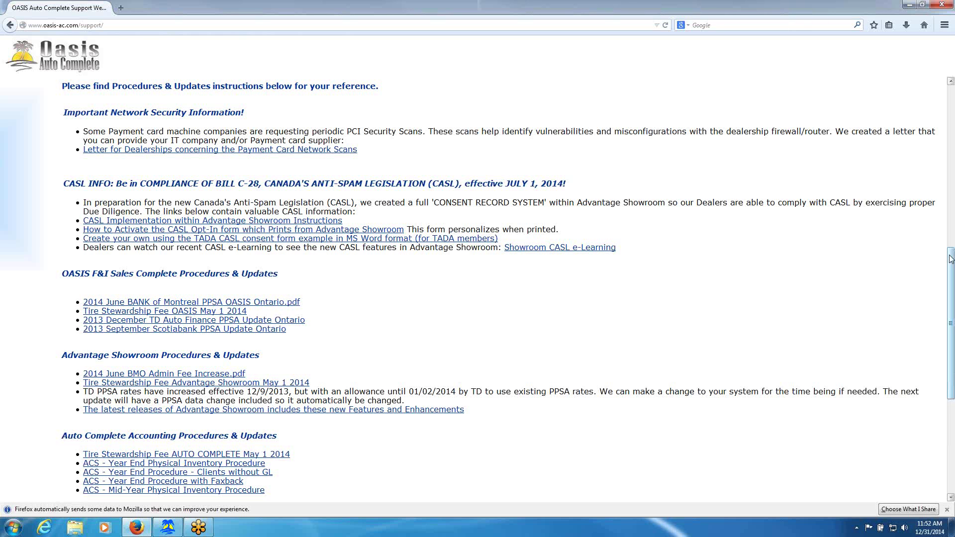
drag(950, 259, 951, 336)
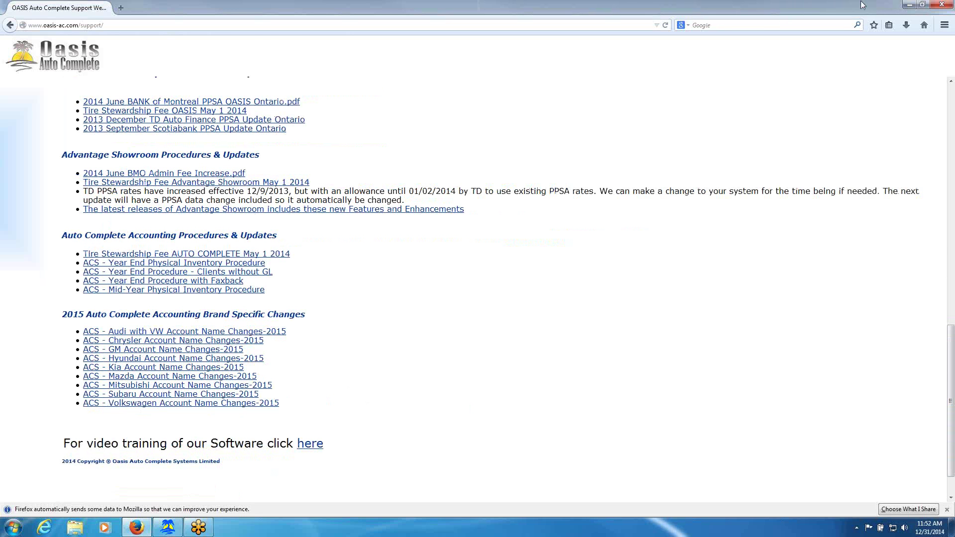
click(941, 6)
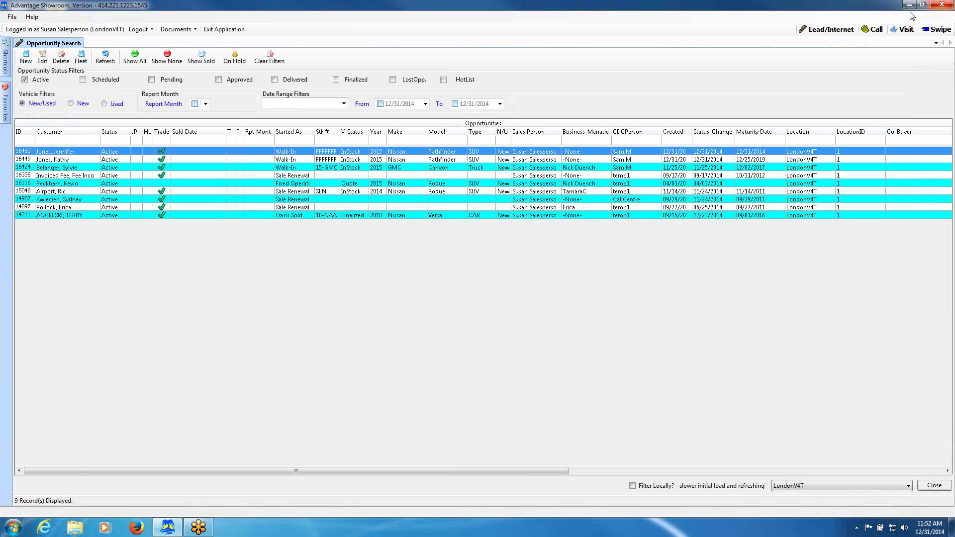